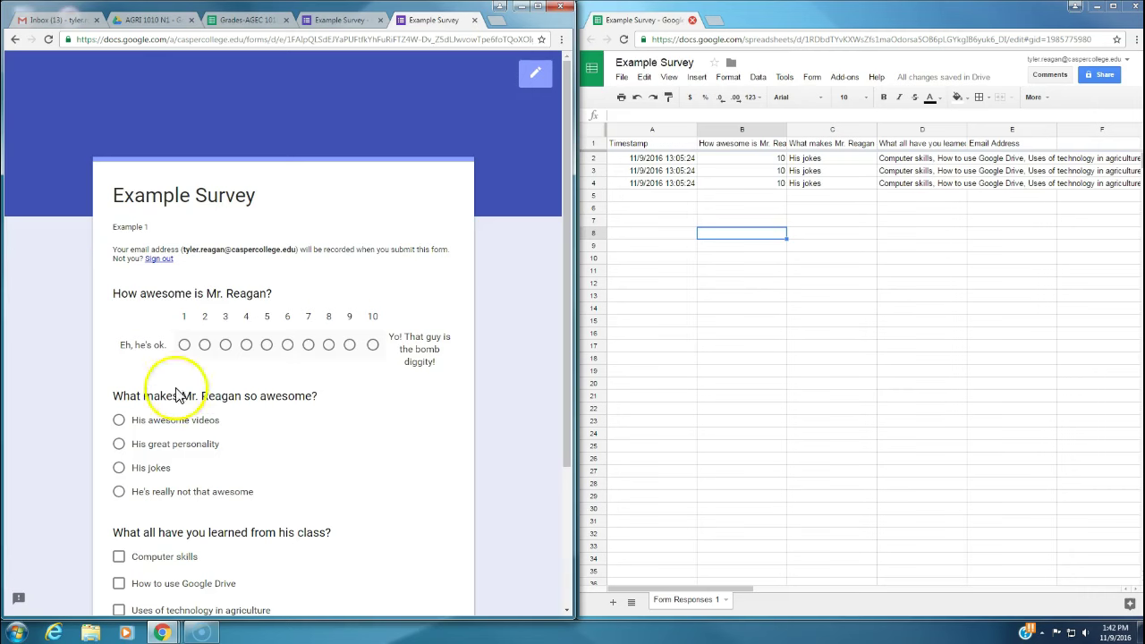
Step: Answer the example survey with a rating of 10, "His jokes", and all four items under what was learned from the class
{"action": "scroll", "coordinate": [241, 174], "scroll_direction": "down", "scroll_amount": 1}
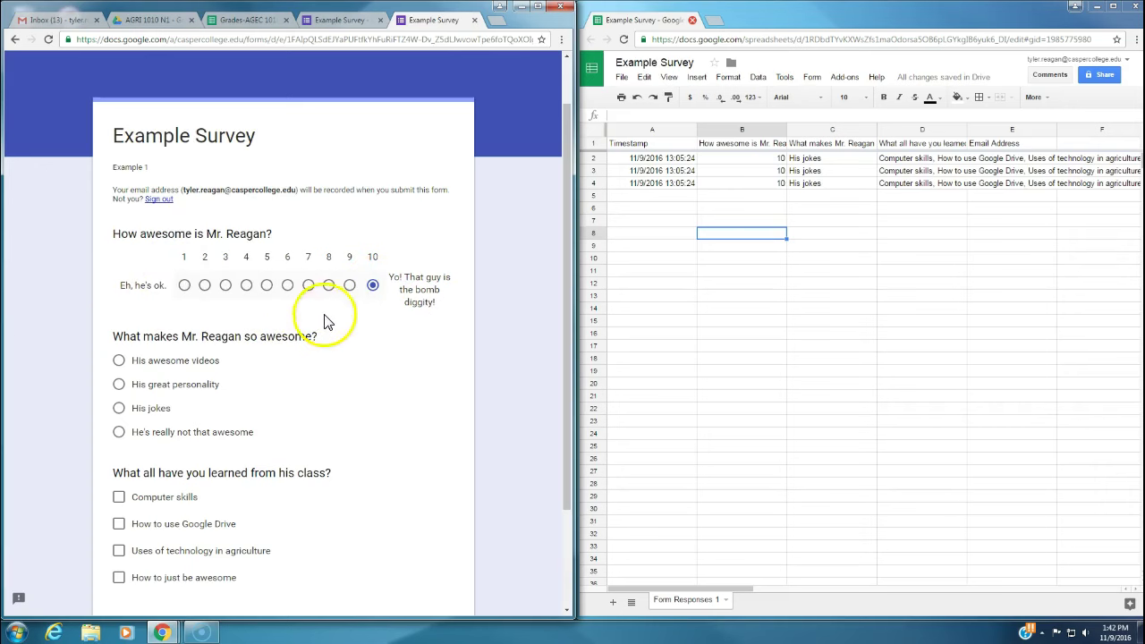
{"action": "scroll", "coordinate": [315, 433], "scroll_direction": "down", "scroll_amount": 2}
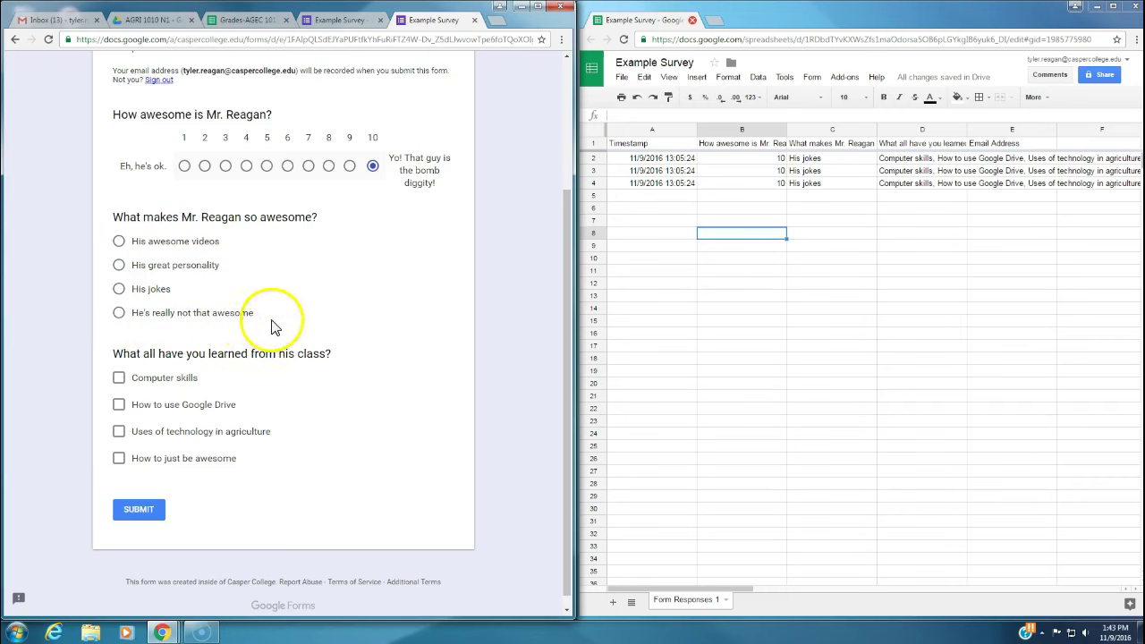
{"action": "left_click", "coordinate": [119, 289]}
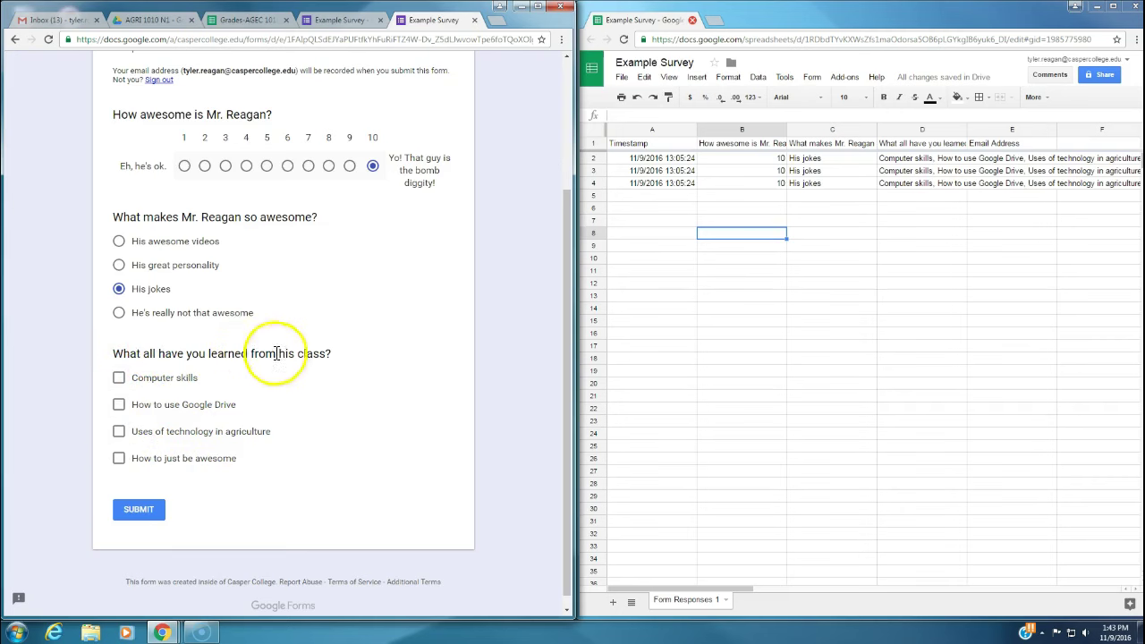
{"action": "left_click", "coordinate": [121, 380]}
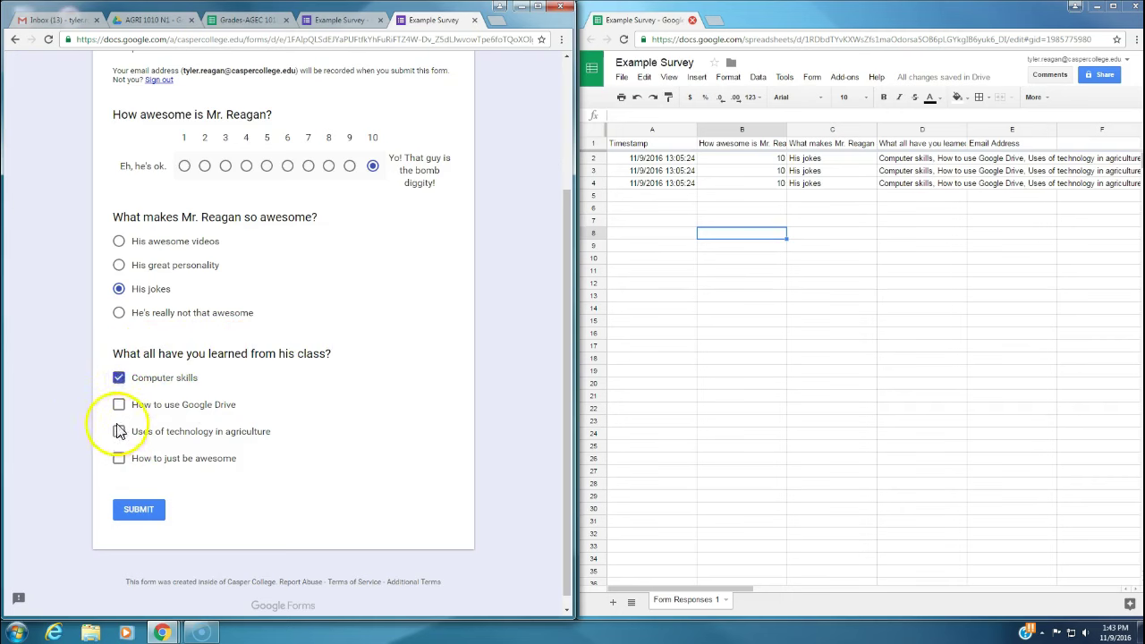
{"action": "left_click", "coordinate": [121, 409]}
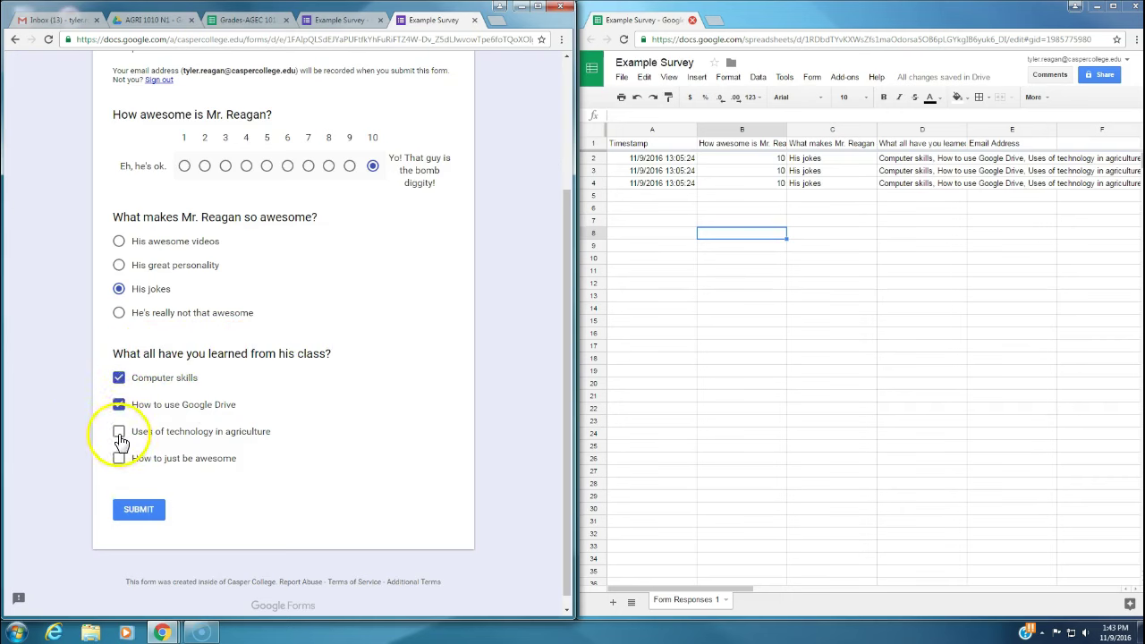
{"action": "left_click", "coordinate": [120, 439]}
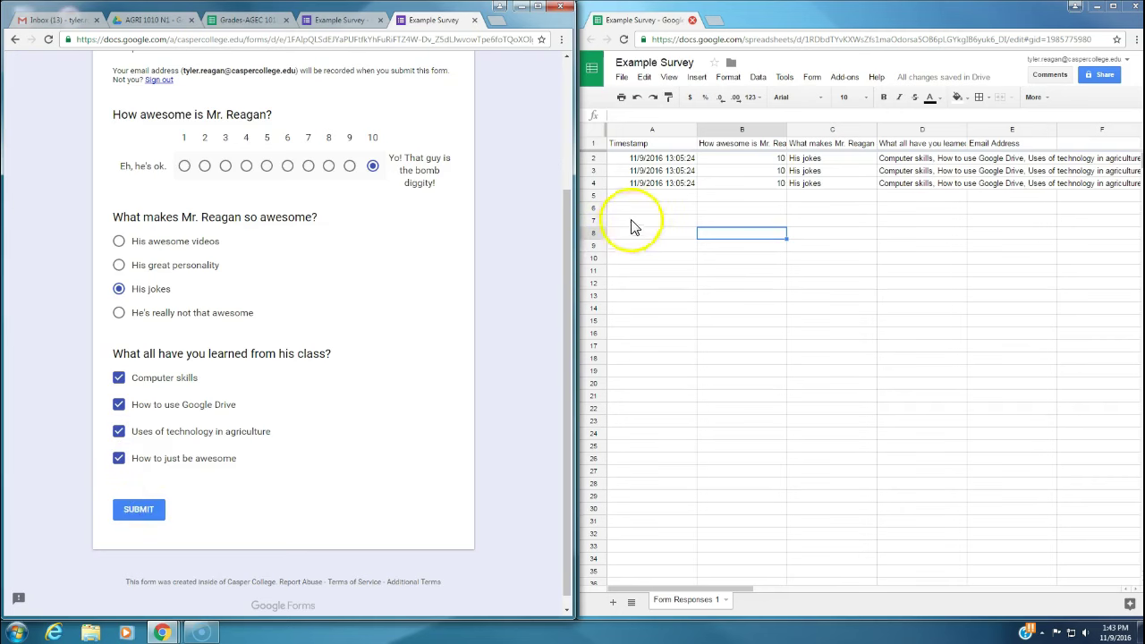
Step: Submit the survey response and highlight its entries in row 5 of the response spreadsheet
{"action": "mouse_move", "coordinate": [647, 198]}
{"action": "left_mouse_down"}
{"action": "mouse_move", "coordinate": [874, 187]}
{"action": "mouse_move", "coordinate": [1015, 196]}
{"action": "left_mouse_up"}
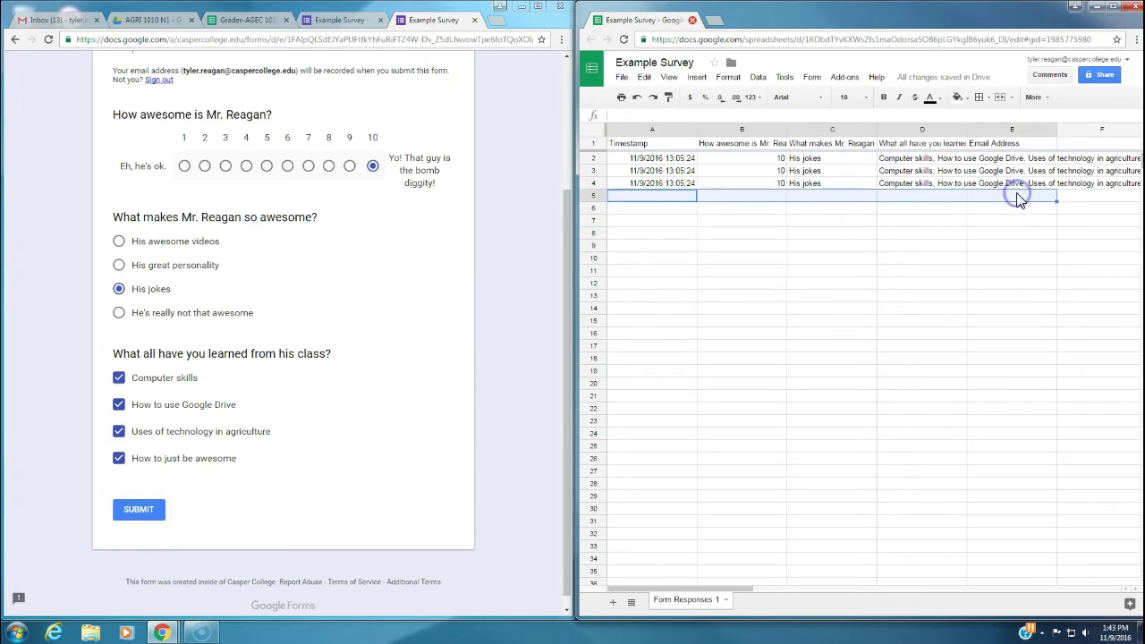
{"action": "left_click", "coordinate": [119, 523]}
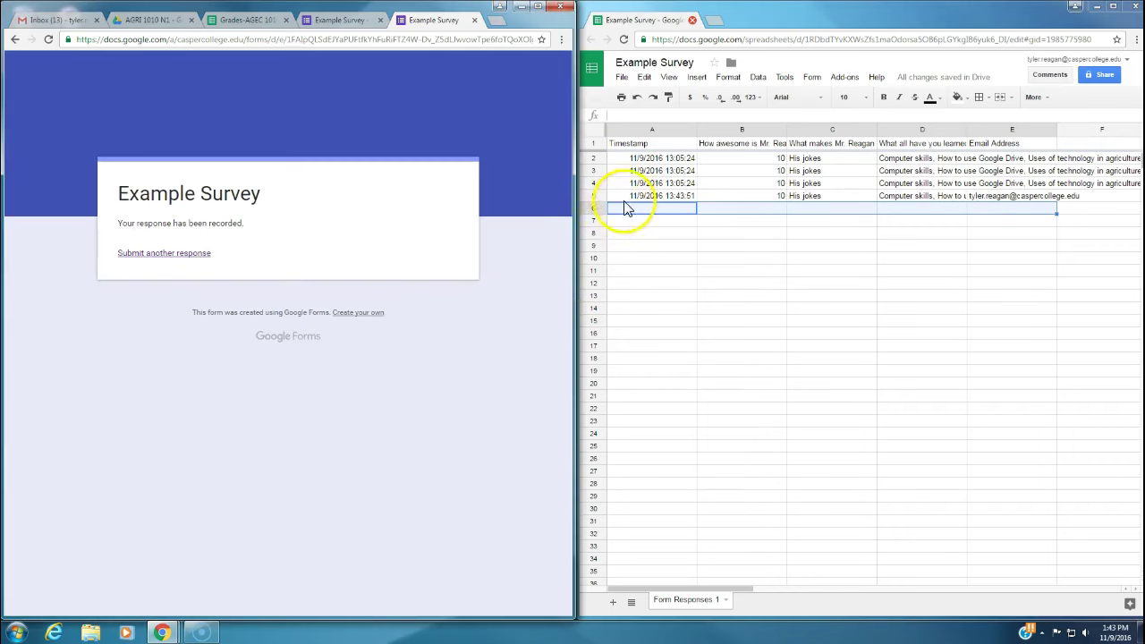
{"action": "left_click_drag", "start_coordinate": [637, 196], "coordinate": [975, 197]}
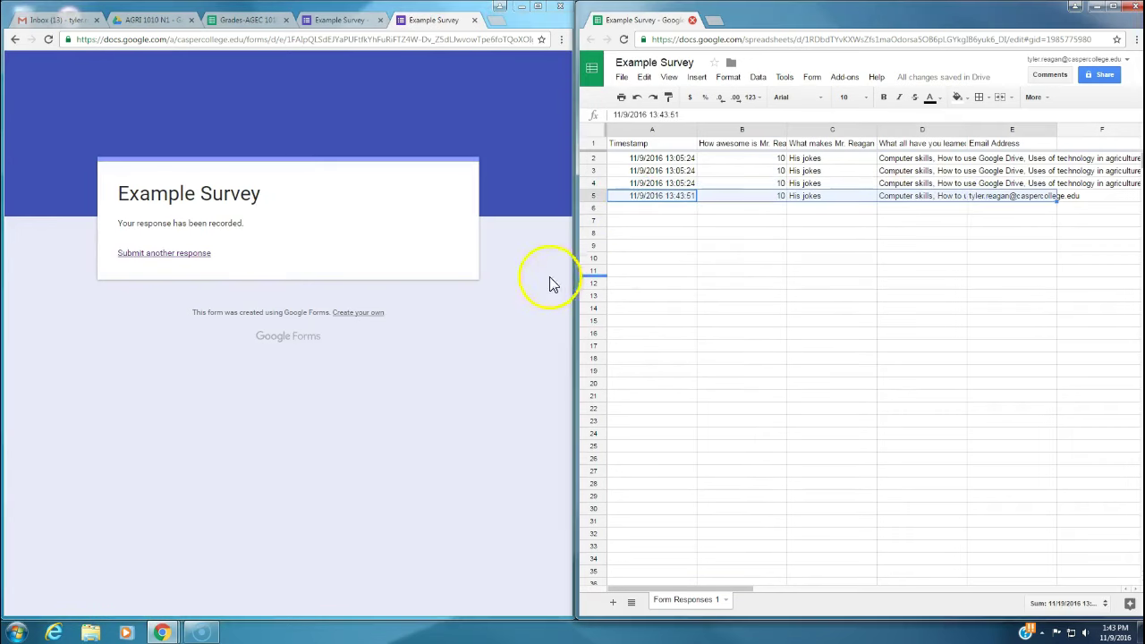
{"action": "left_click_drag", "start_coordinate": [651, 211], "coordinate": [973, 197]}
Step: Submit another survey response with a rating of 1, "He's really not that awesome" and "How to use Google Drive"
{"action": "left_click", "coordinate": [185, 253]}
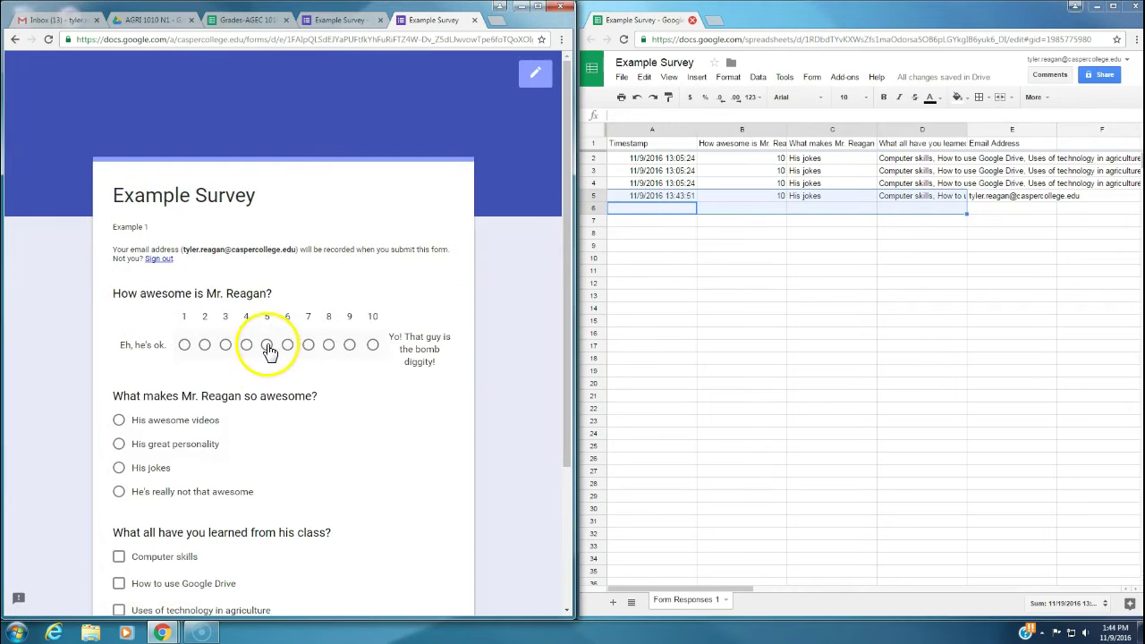
{"action": "left_click", "coordinate": [267, 346]}
{"action": "scroll", "coordinate": [264, 345], "scroll_direction": "down", "scroll_amount": 1}
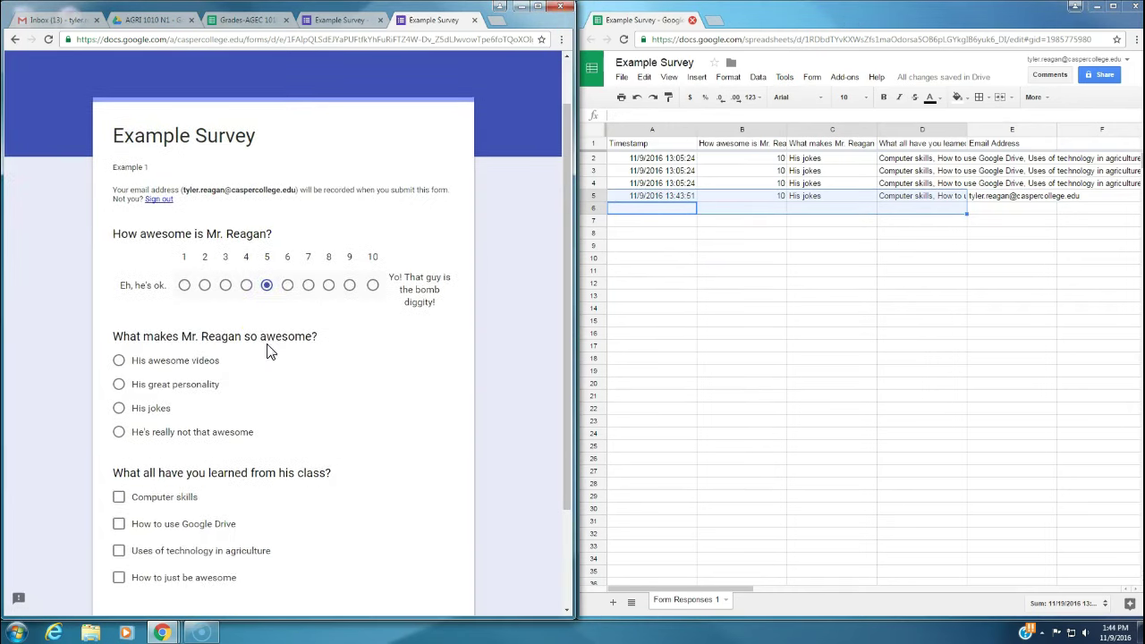
{"action": "left_click", "coordinate": [185, 284]}
{"action": "scroll", "coordinate": [161, 427], "scroll_direction": "down", "scroll_amount": 1}
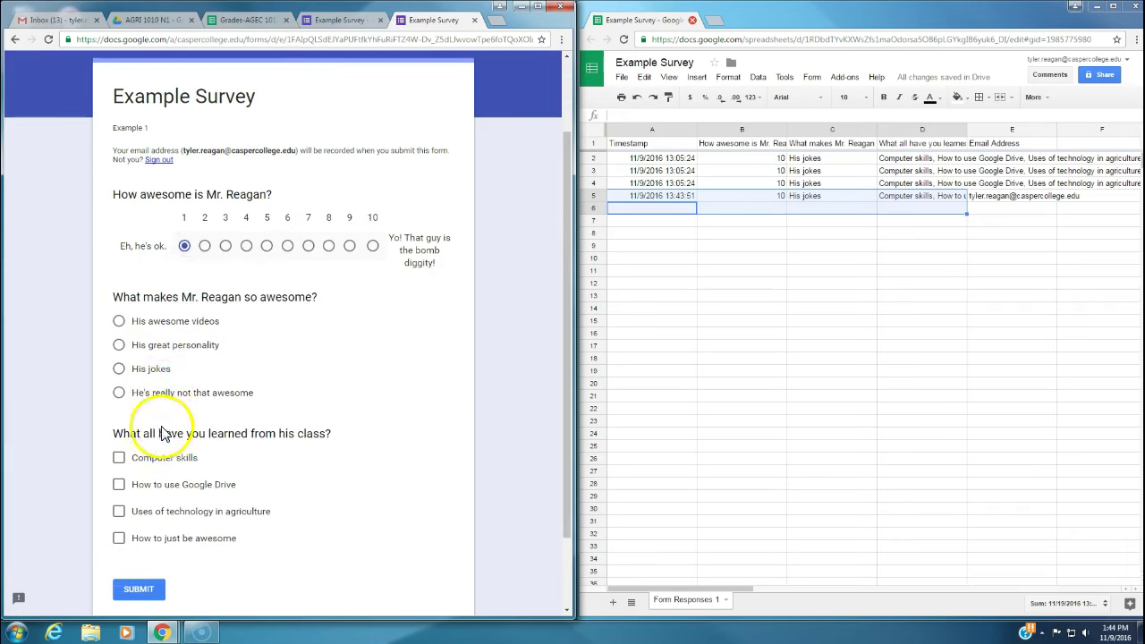
{"action": "left_click", "coordinate": [119, 372]}
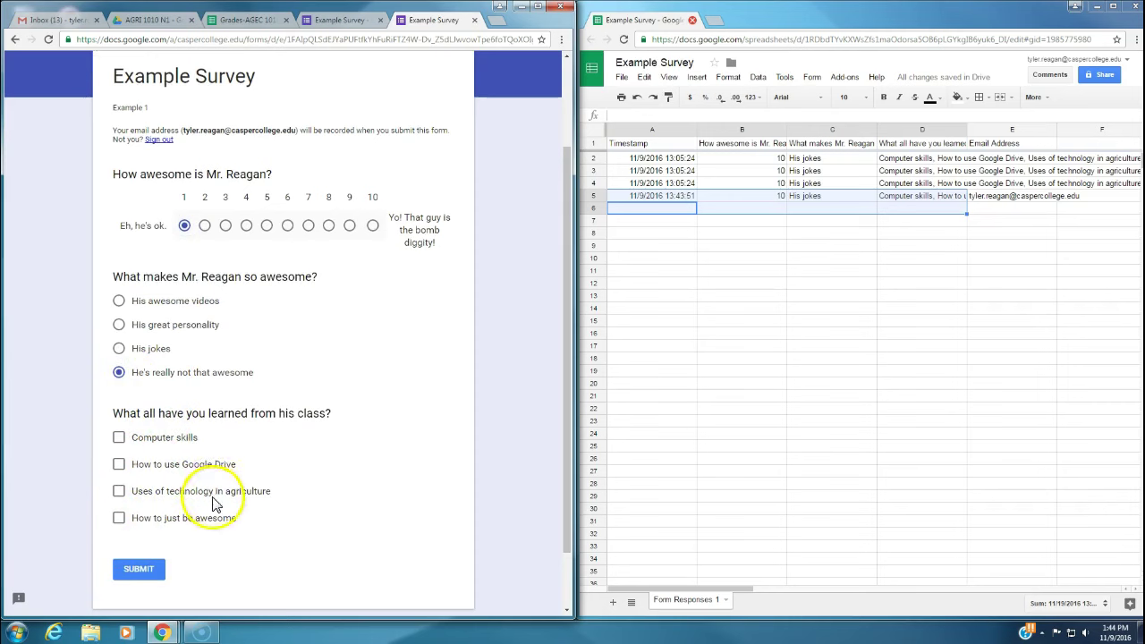
{"action": "left_click", "coordinate": [120, 466]}
{"action": "left_click", "coordinate": [144, 575]}
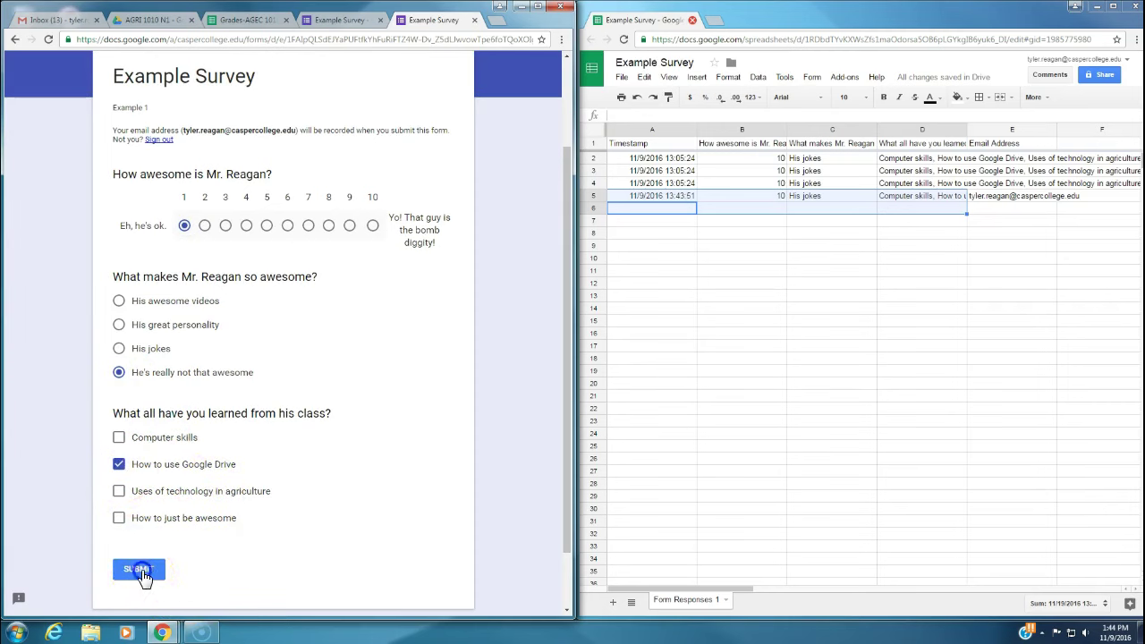
Step: Review the second response's answers and e-mail entry cell by cell in row 6 of the response spreadsheet
{"action": "left_click", "coordinate": [644, 289]}
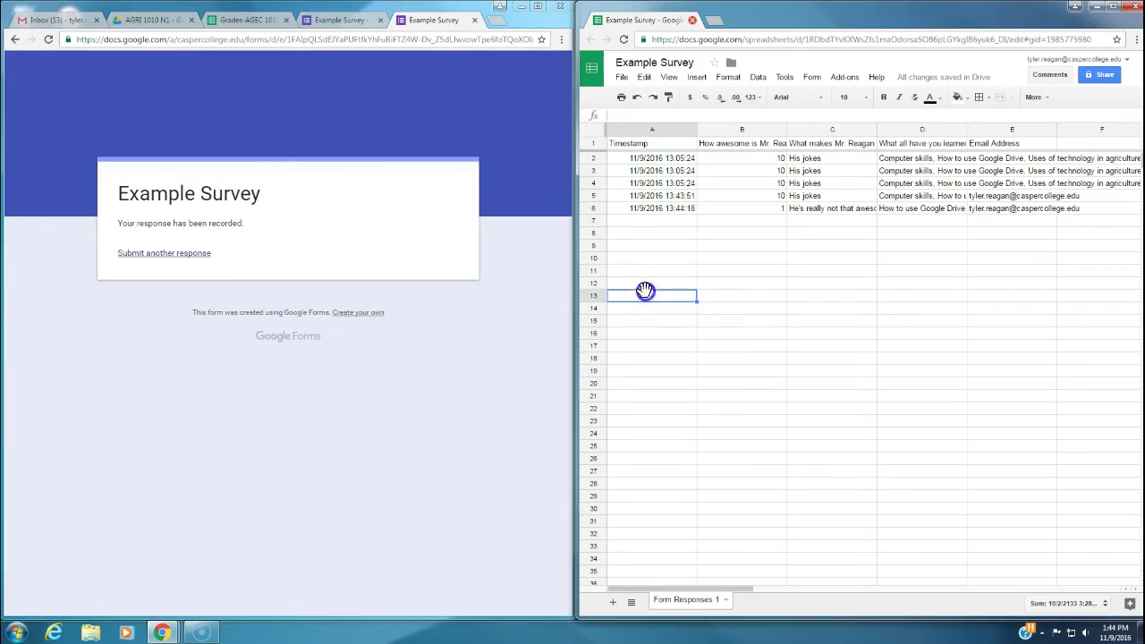
{"action": "left_click_drag", "start_coordinate": [644, 210], "coordinate": [960, 215]}
{"action": "left_click", "coordinate": [980, 208]}
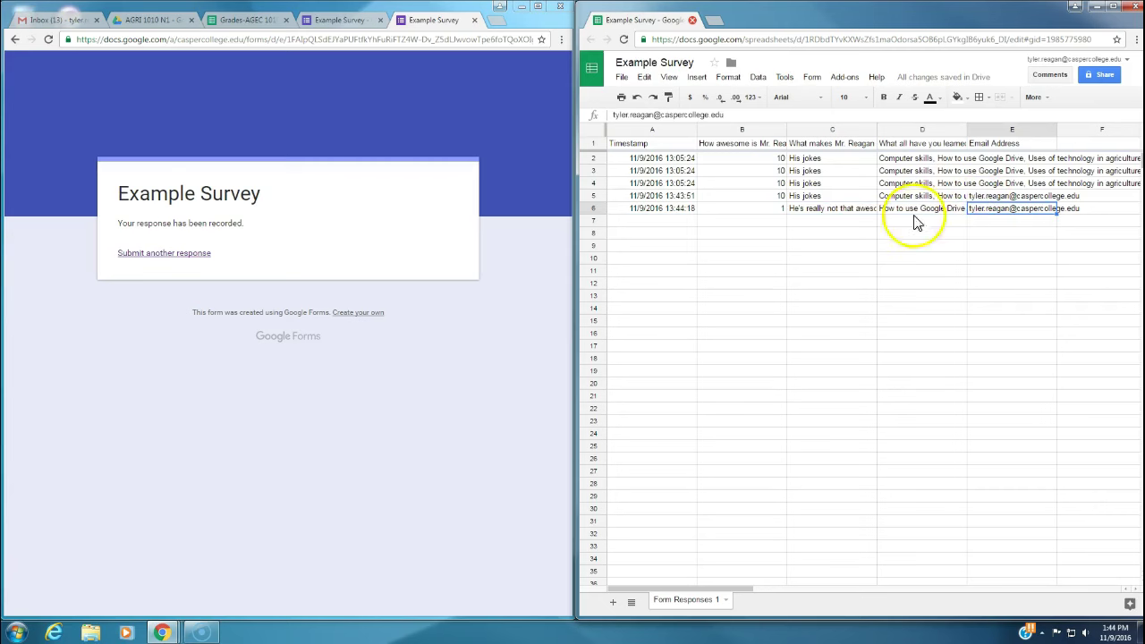
{"action": "left_click", "coordinate": [773, 204]}
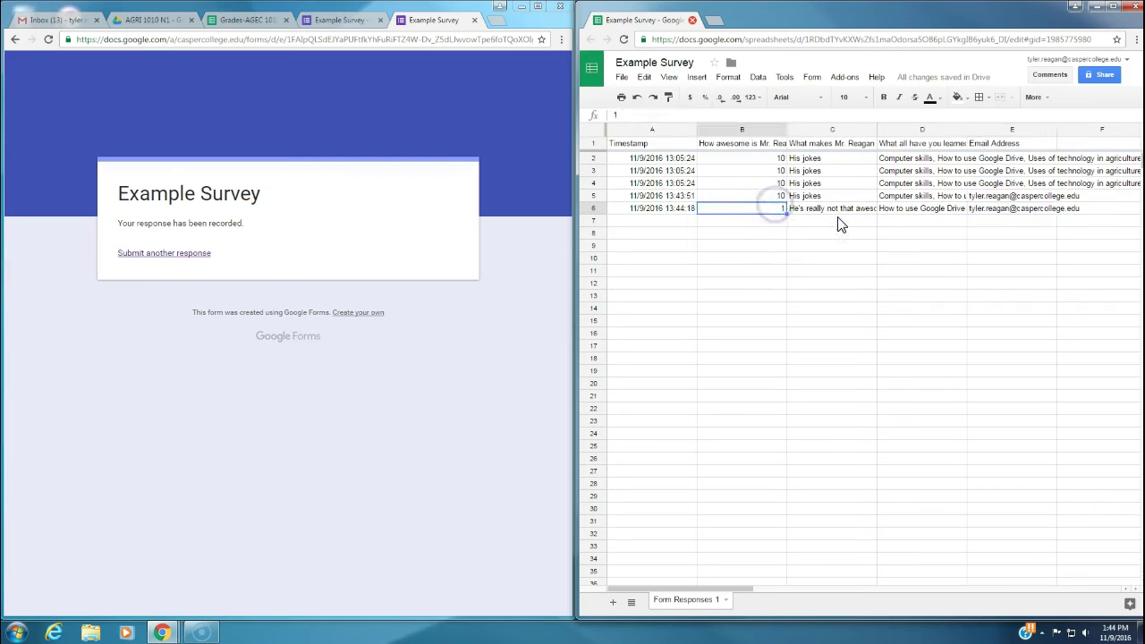
{"action": "left_click", "coordinate": [841, 211]}
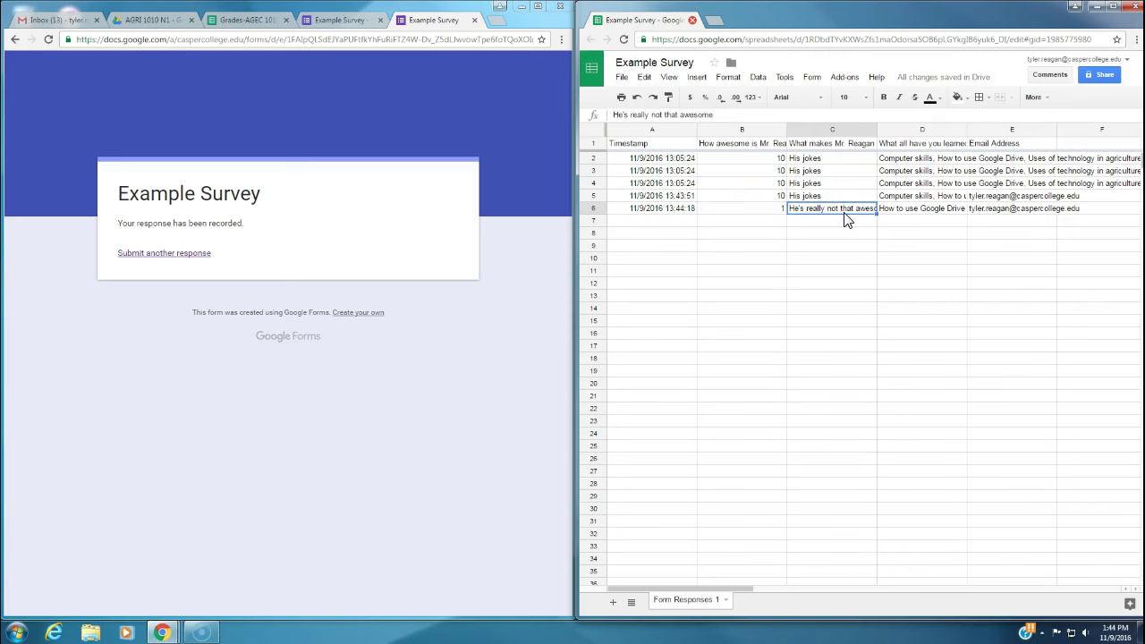
{"action": "left_click", "coordinate": [920, 215]}
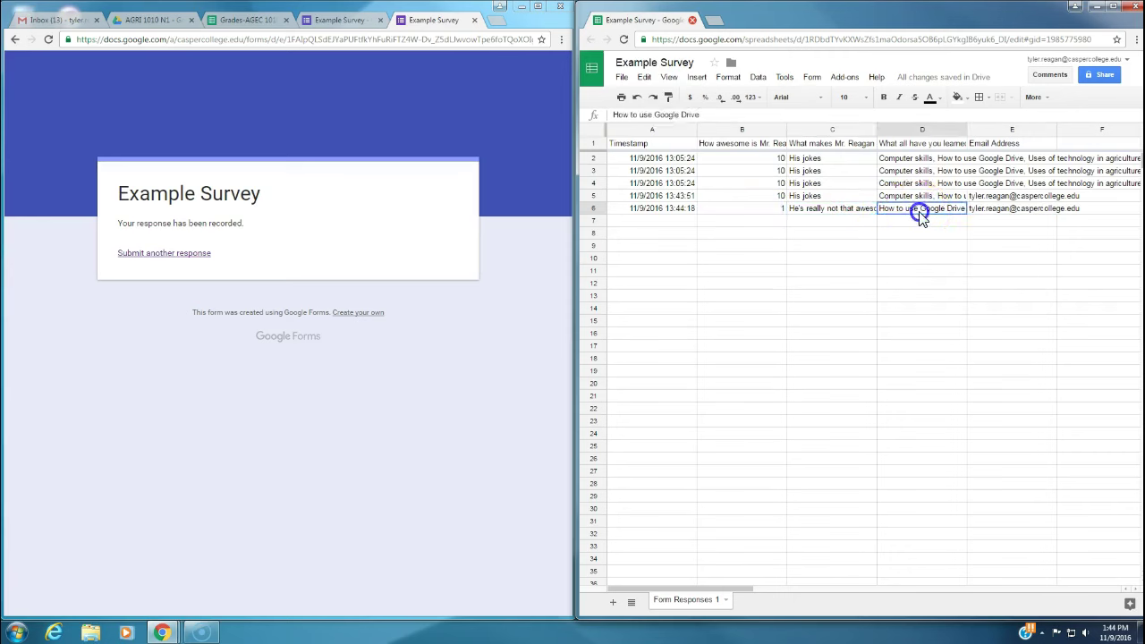
{"action": "left_click", "coordinate": [1011, 209]}
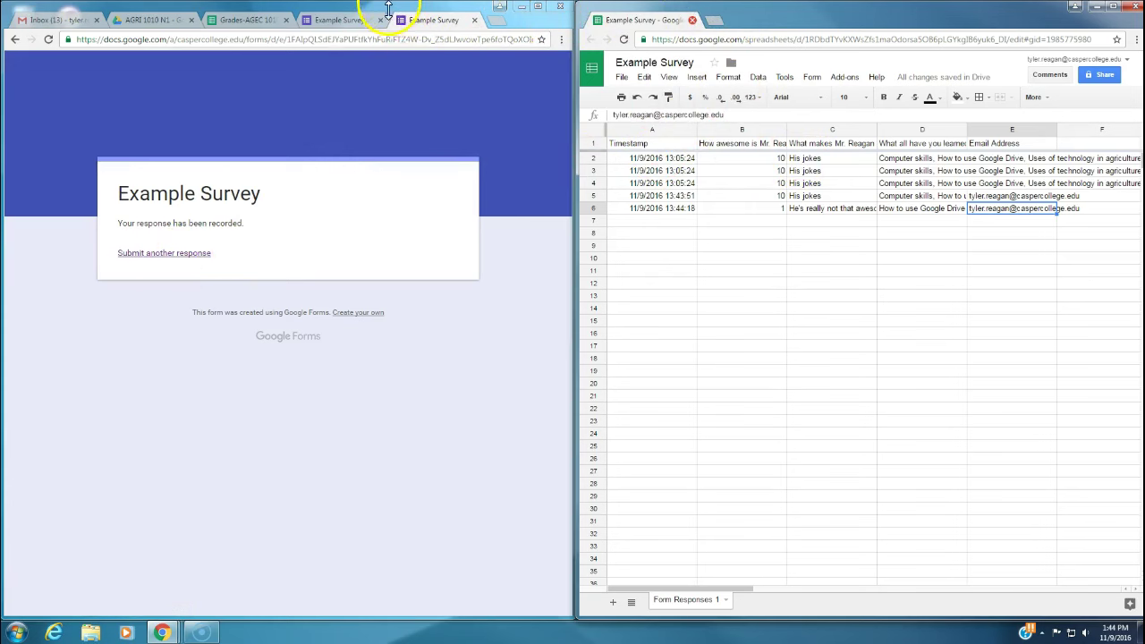
Step: Maximize the survey's browser window and create a new Google Form in the AGRI 1010 N1 Drive folder
{"action": "left_click_drag", "start_coordinate": [391, 16], "coordinate": [505, 2]}
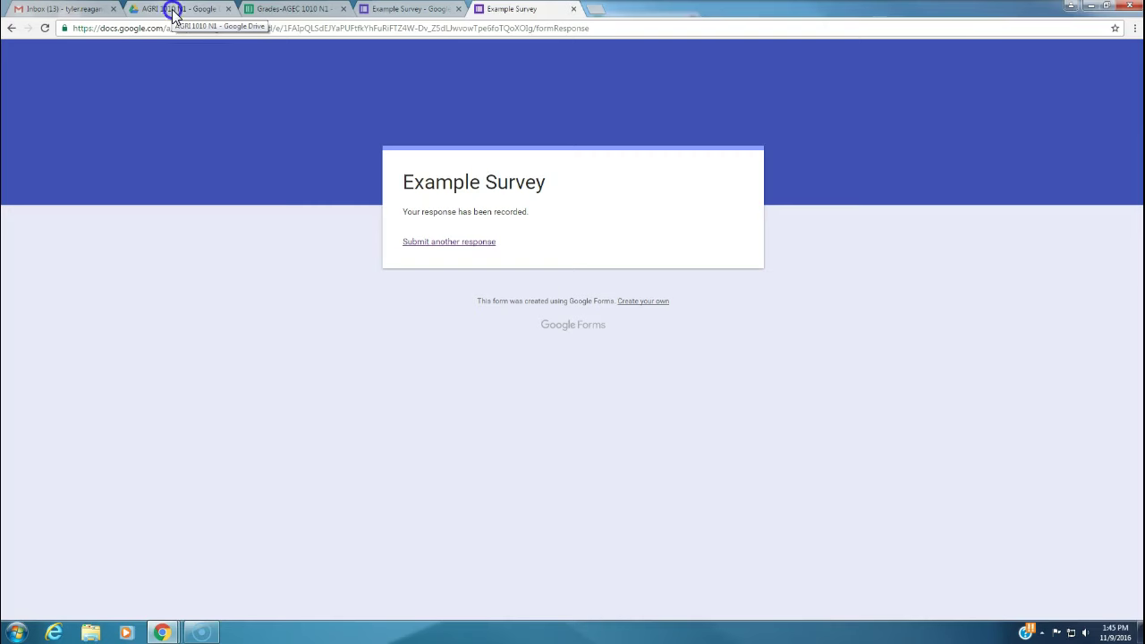
{"action": "left_click", "coordinate": [172, 13]}
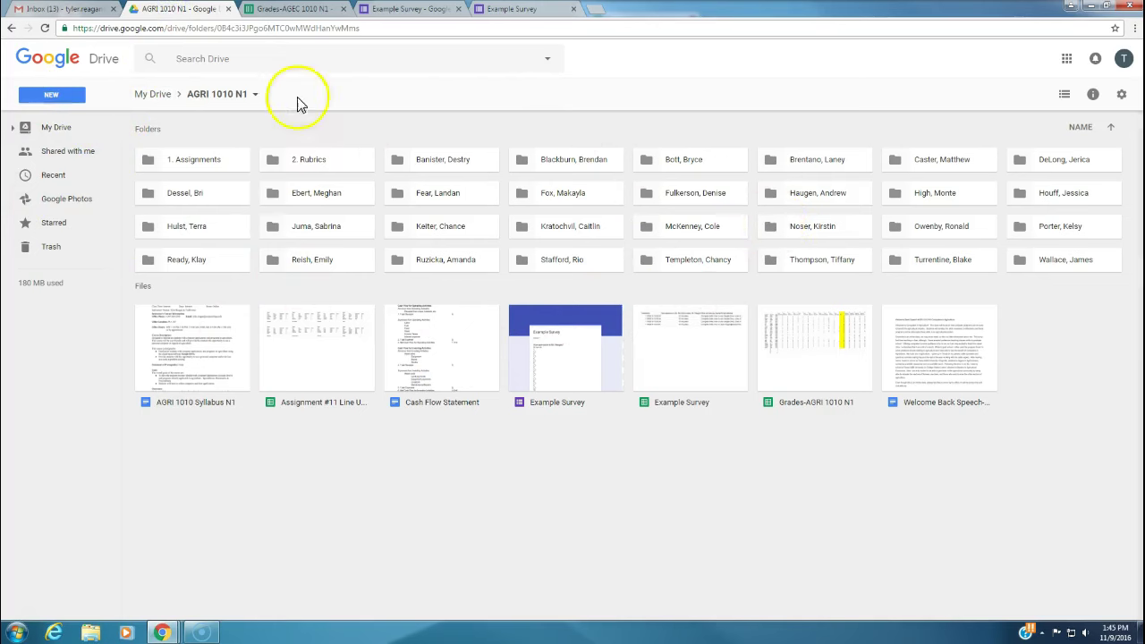
{"action": "left_click", "coordinate": [68, 100]}
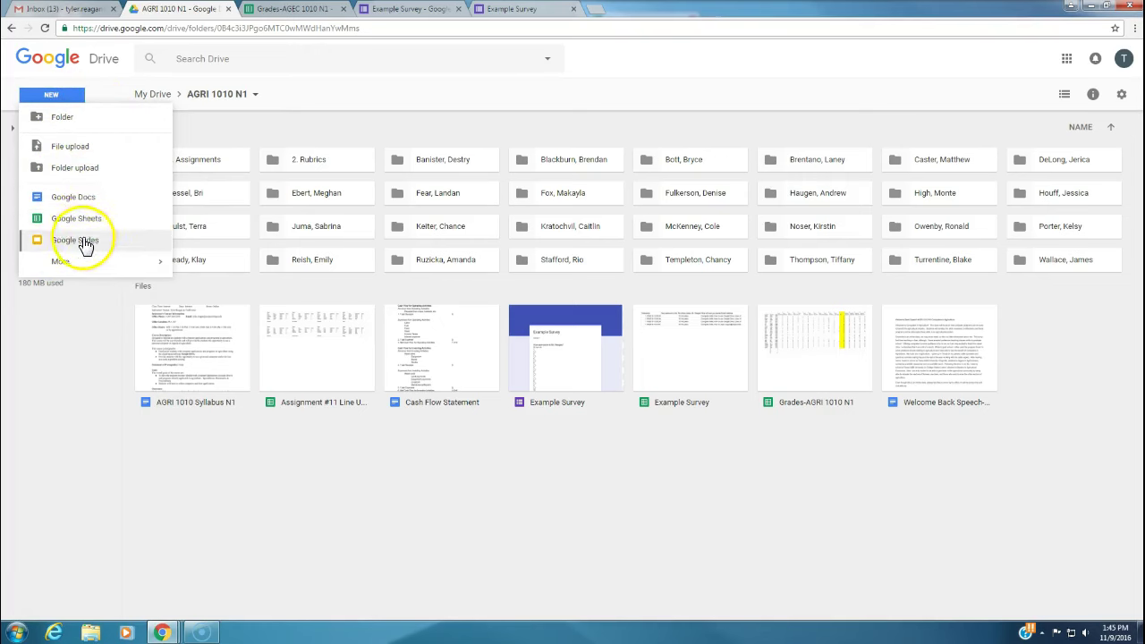
{"action": "mouse_move", "coordinate": [87, 268]}
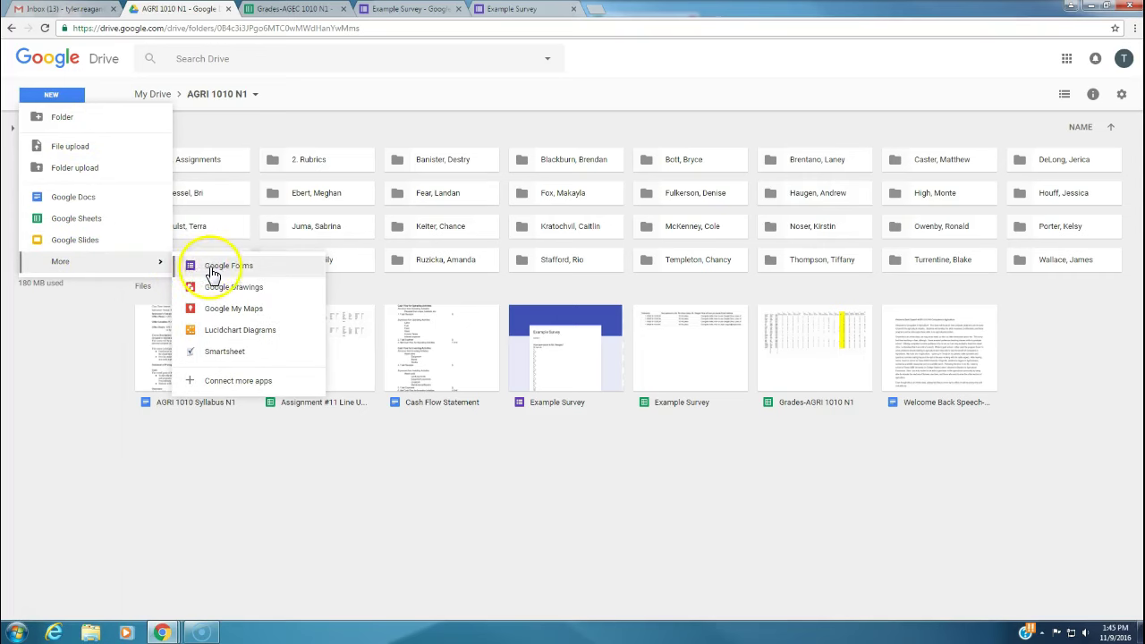
{"action": "left_click", "coordinate": [265, 271]}
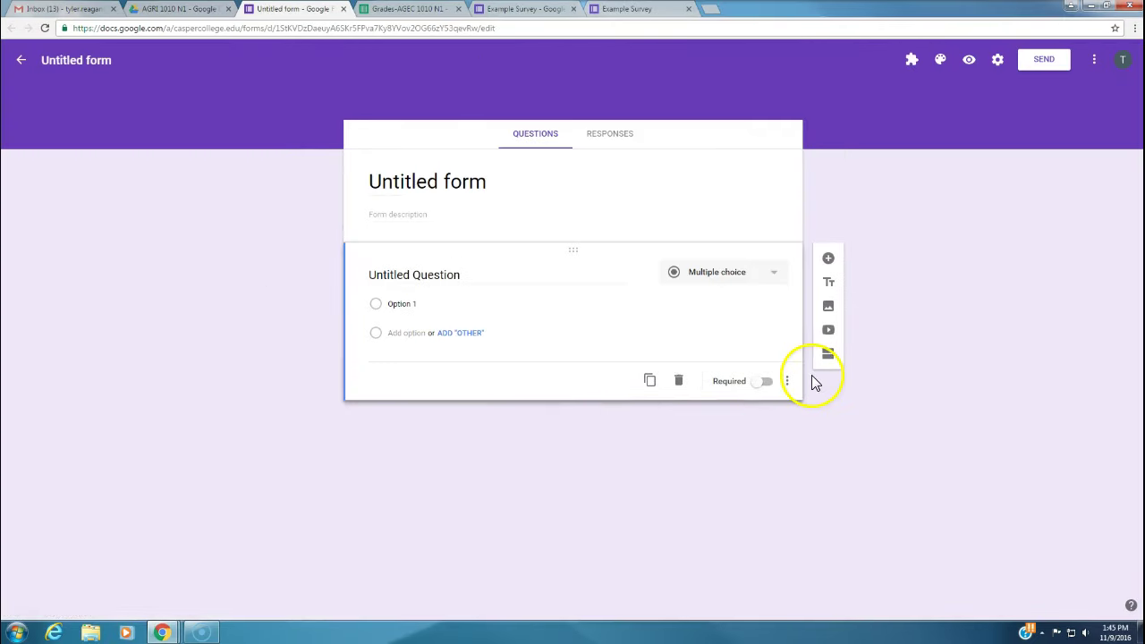
Step: Change the new form's theme colour to indigo blue
{"action": "left_click", "coordinate": [942, 59]}
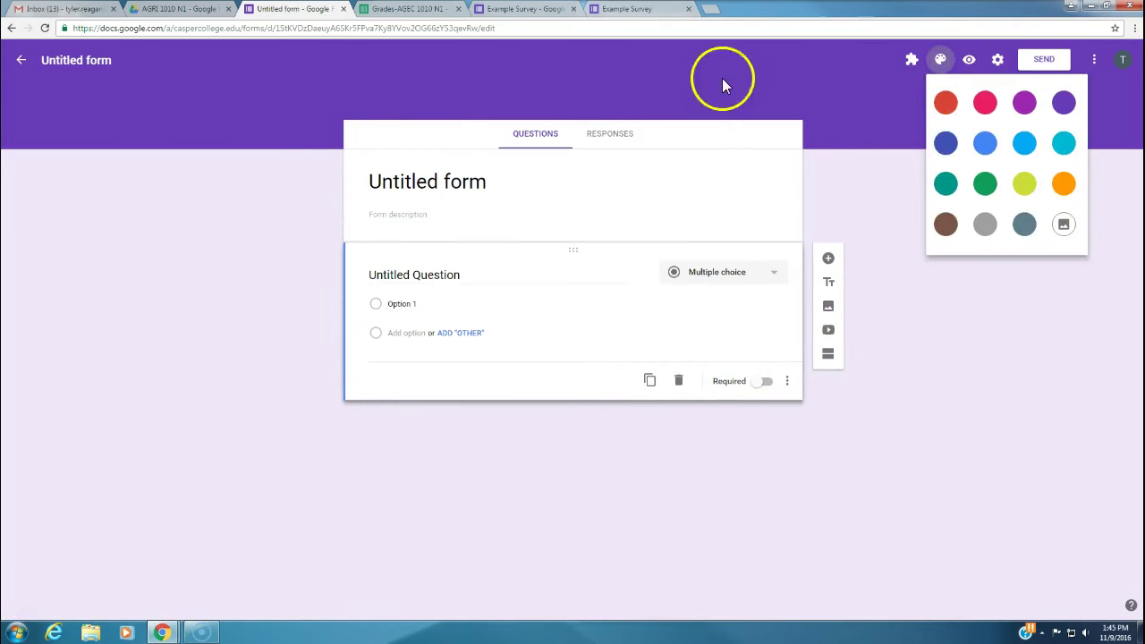
{"action": "left_click", "coordinate": [947, 145]}
{"action": "left_click", "coordinate": [889, 289]}
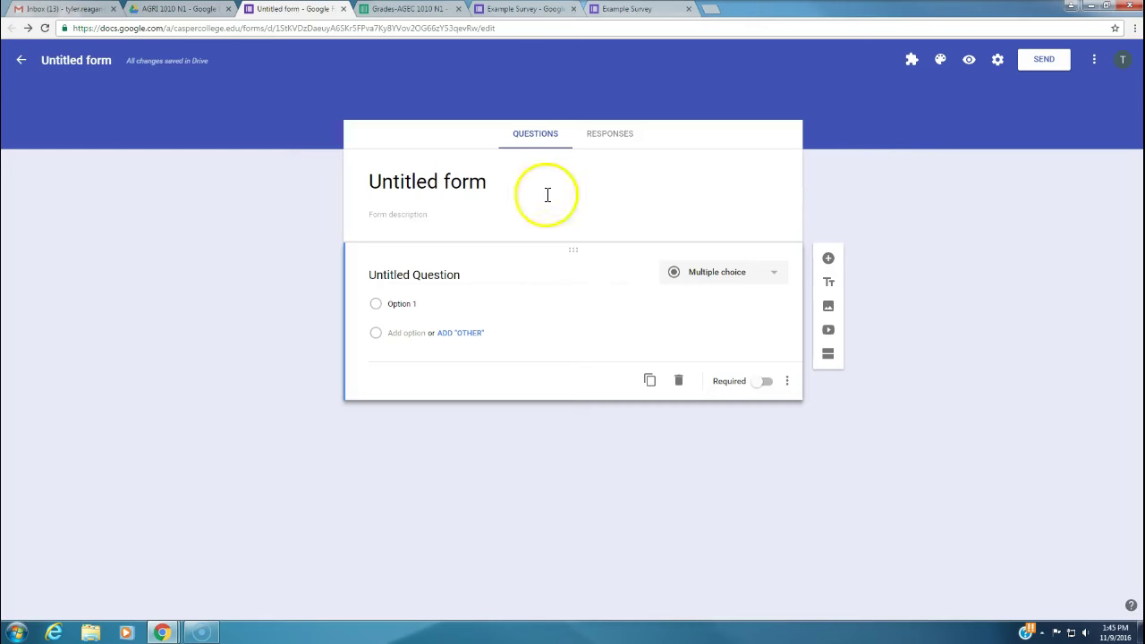
Step: Title the form "Survey" and enter "Class Survey" as its description
{"action": "left_click", "coordinate": [458, 183]}
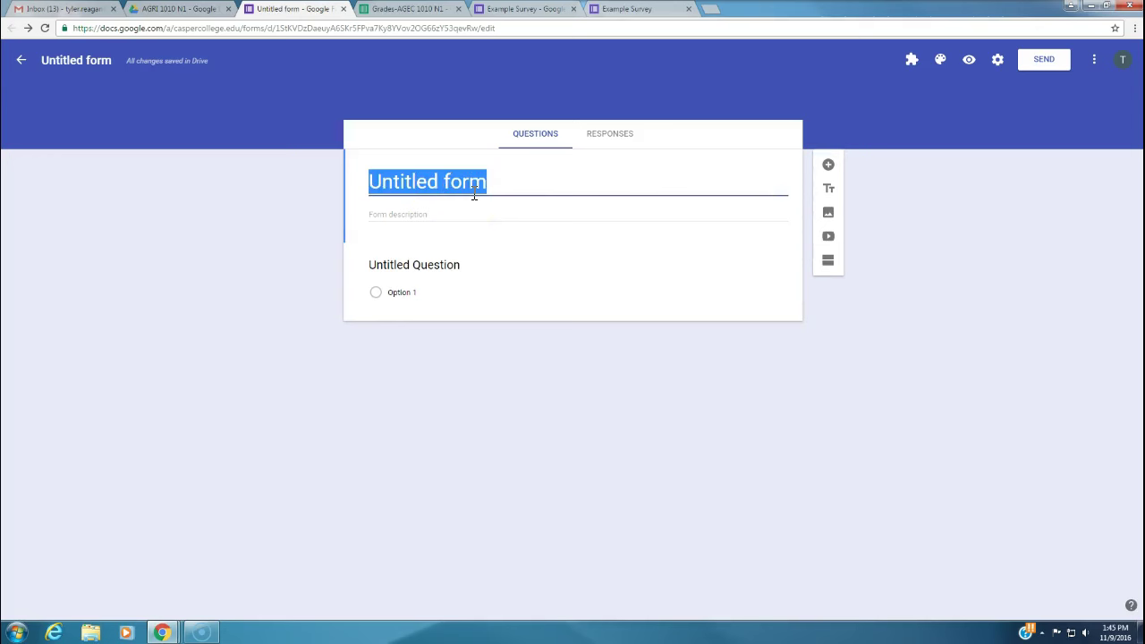
{"action": "type", "text": "Sr"}
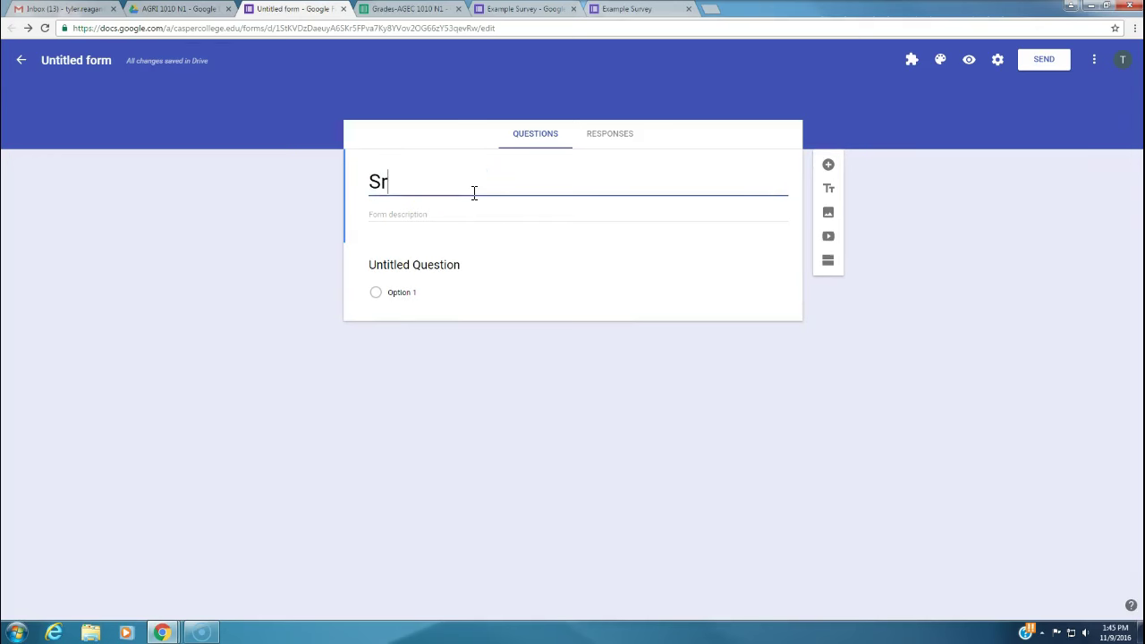
{"action": "type", "text": "vu"}
{"action": "type", "text": "er"}
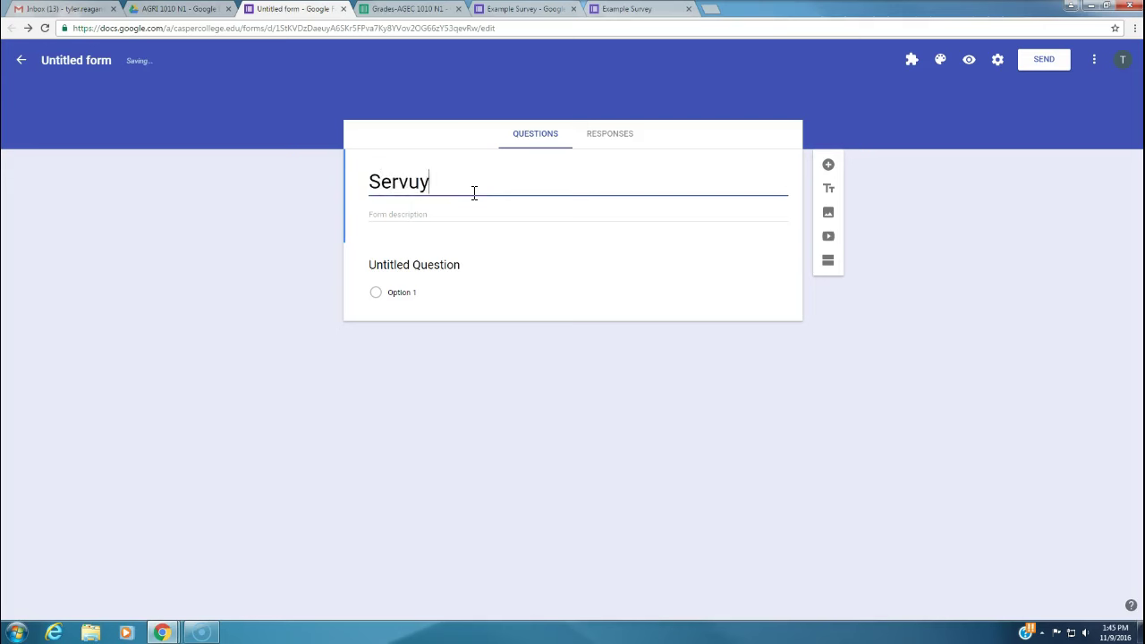
{"action": "key", "text": "BackSpace"}
{"action": "key", "text": "BackSpace"}
{"action": "key", "text": "BackSpace"}
{"action": "left_click", "coordinate": [402, 213]}
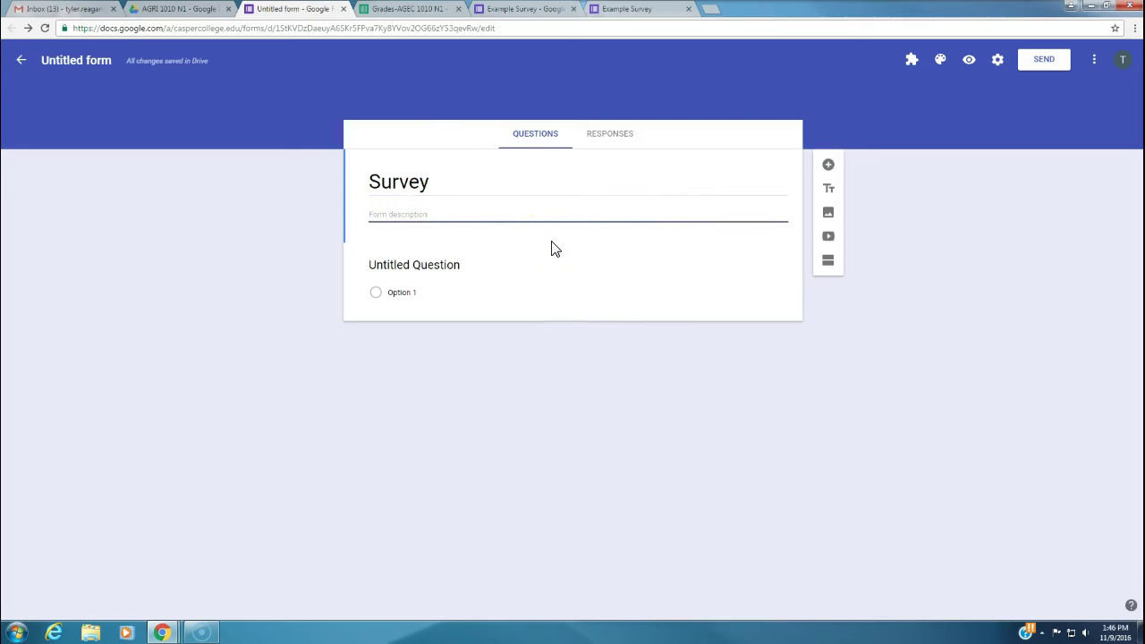
{"action": "type", "text": "d"}
Step: Name the form's file "Survey" to match the form title
{"action": "left_click", "coordinate": [80, 66]}
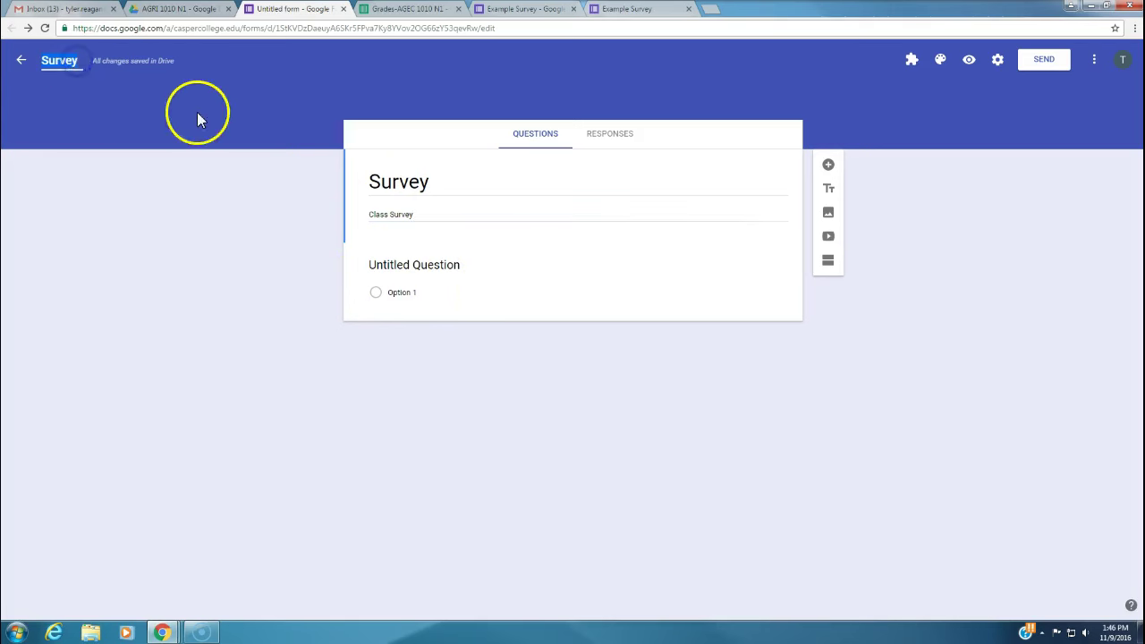
{"action": "left_click", "coordinate": [52, 64]}
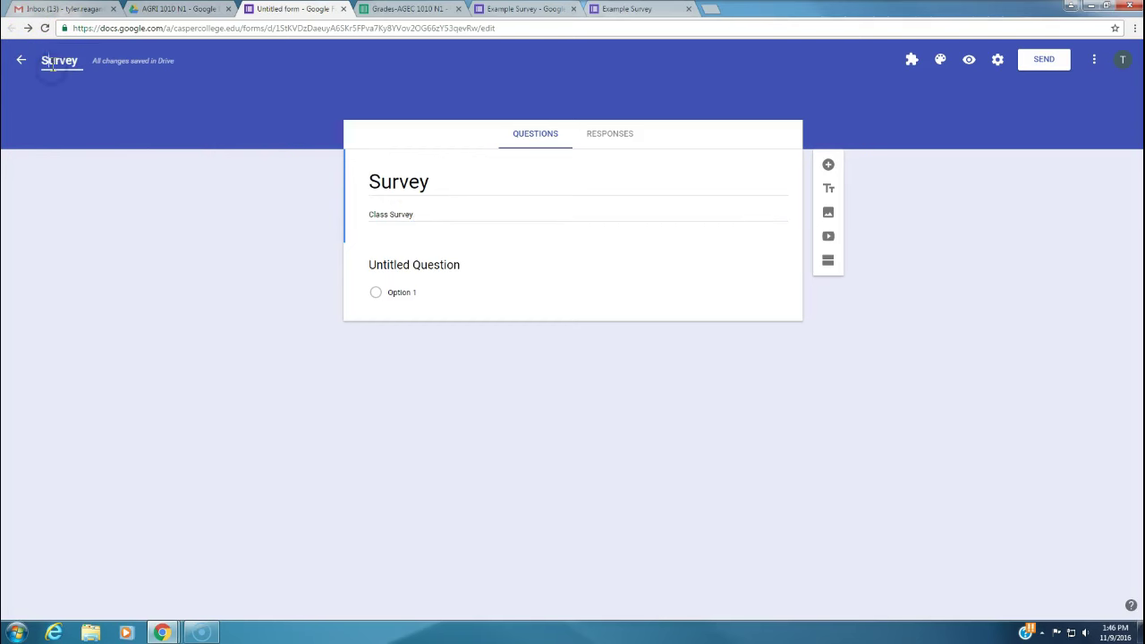
{"action": "left_click", "coordinate": [379, 181]}
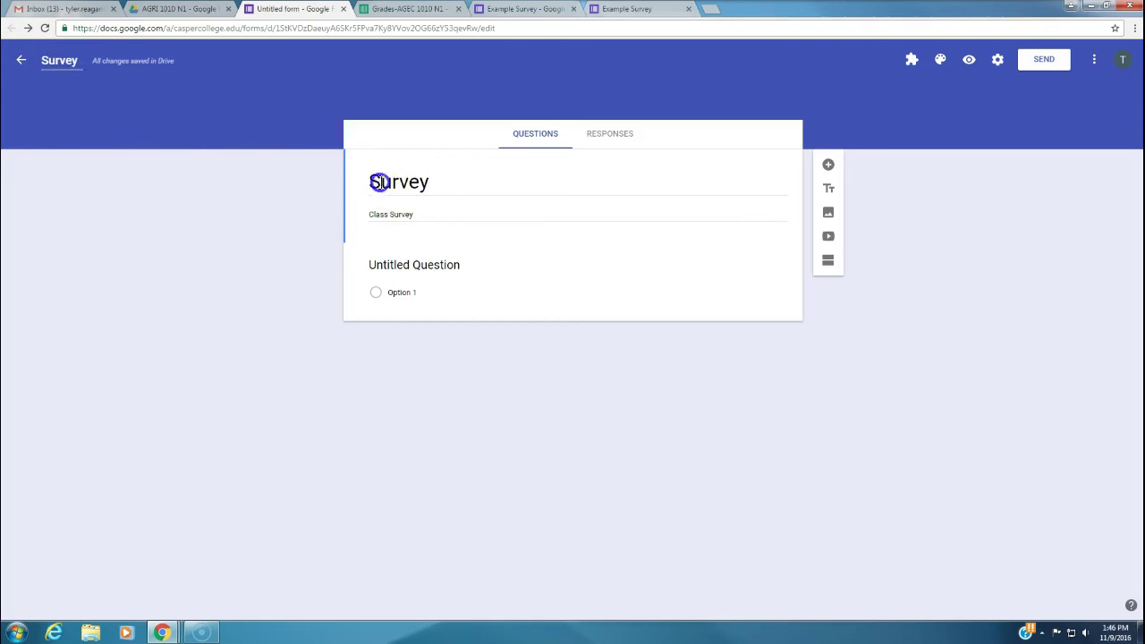
{"action": "left_click", "coordinate": [56, 62]}
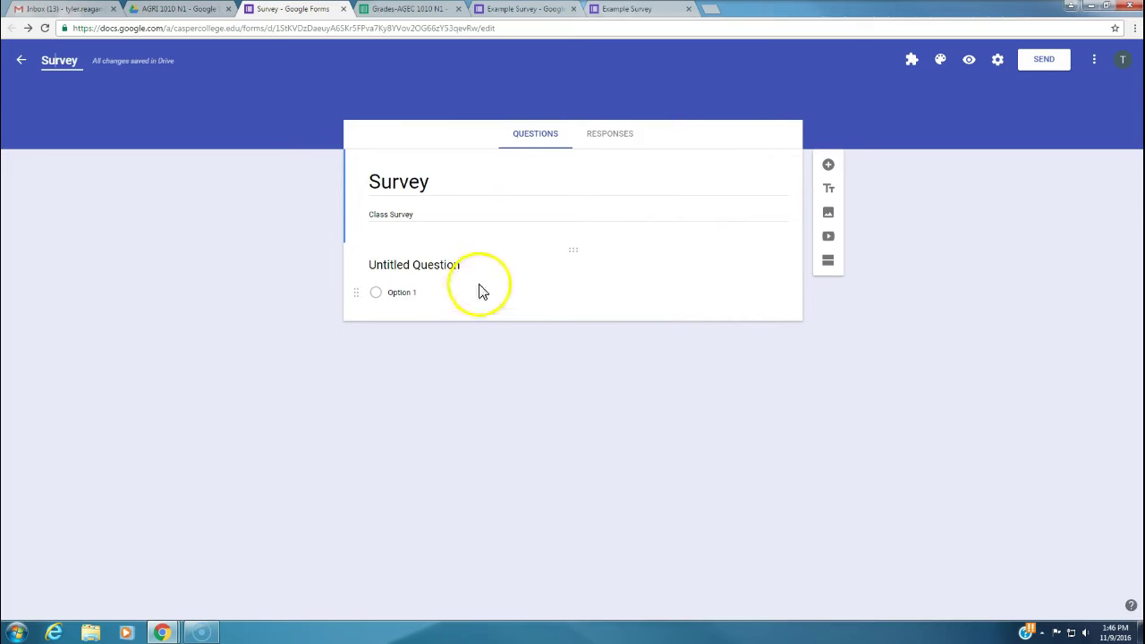
Step: Replace the untitled question's text with "1-5 How effective is comp in ag?"
{"action": "left_click", "coordinate": [450, 266]}
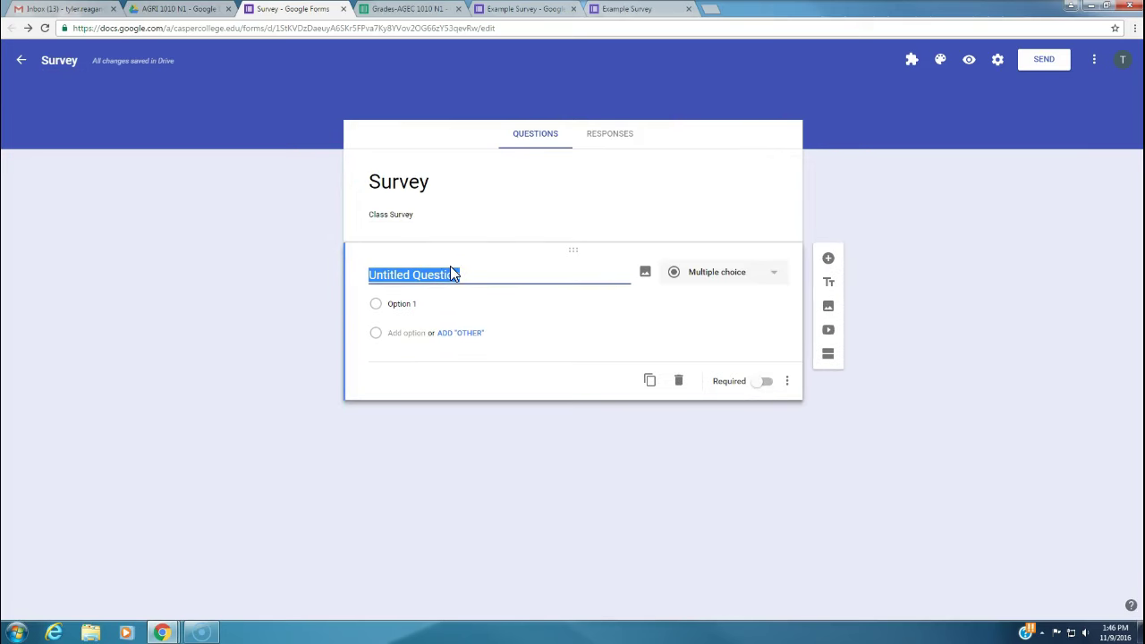
{"action": "left_click", "coordinate": [578, 327]}
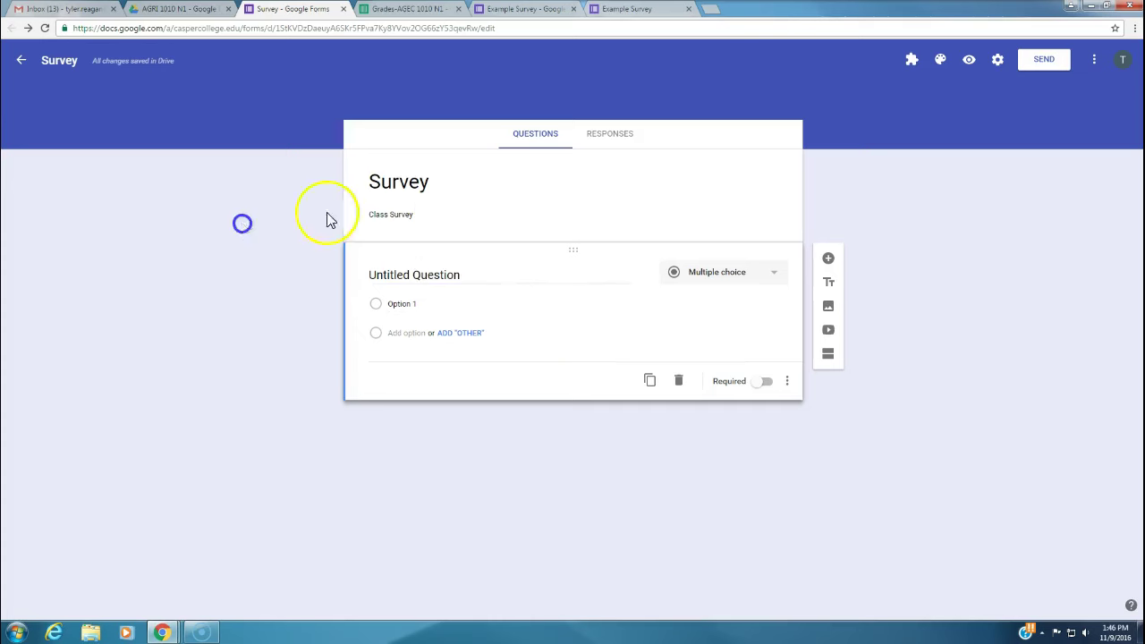
{"action": "double_click", "coordinate": [407, 182]}
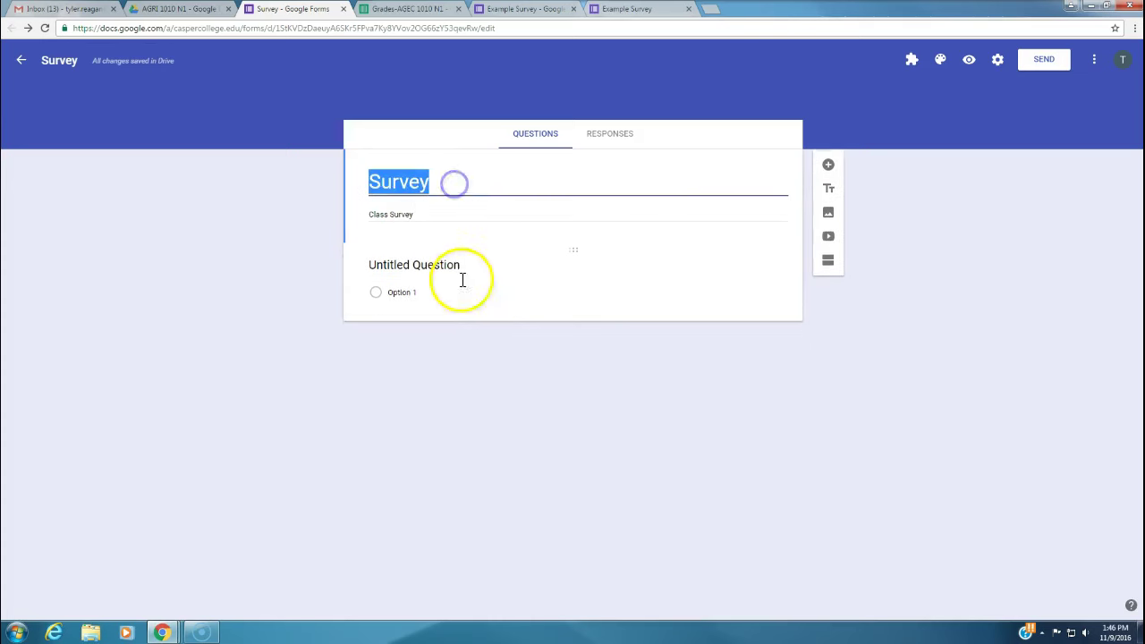
{"action": "left_click", "coordinate": [408, 262]}
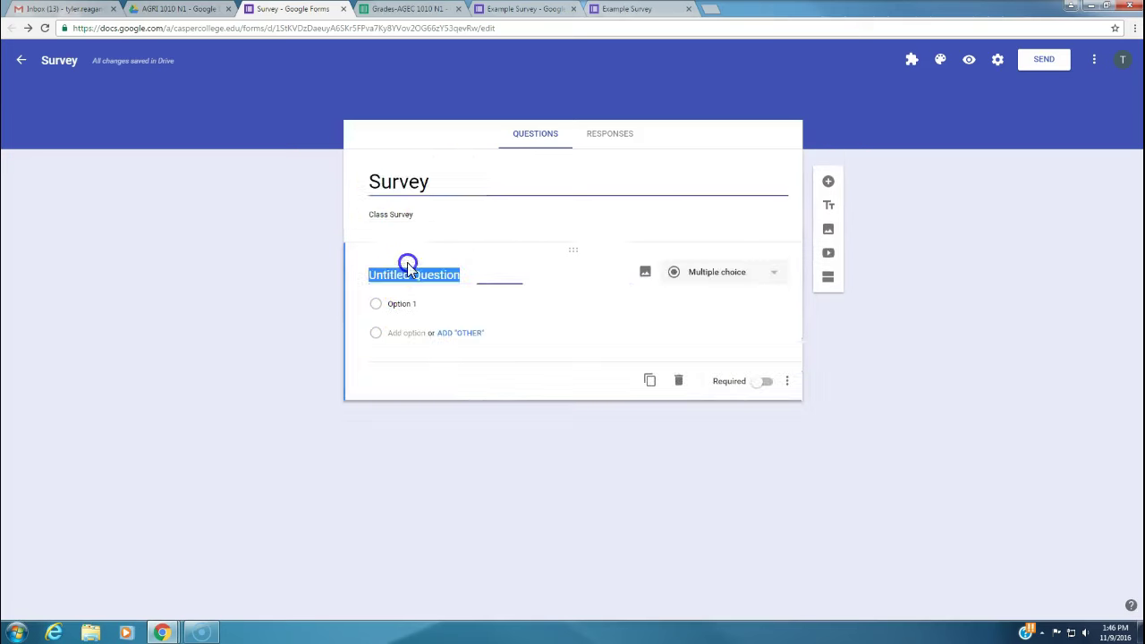
{"action": "triple_click", "coordinate": [433, 266]}
{"action": "left_click_drag", "start_coordinate": [430, 273], "coordinate": [466, 276]}
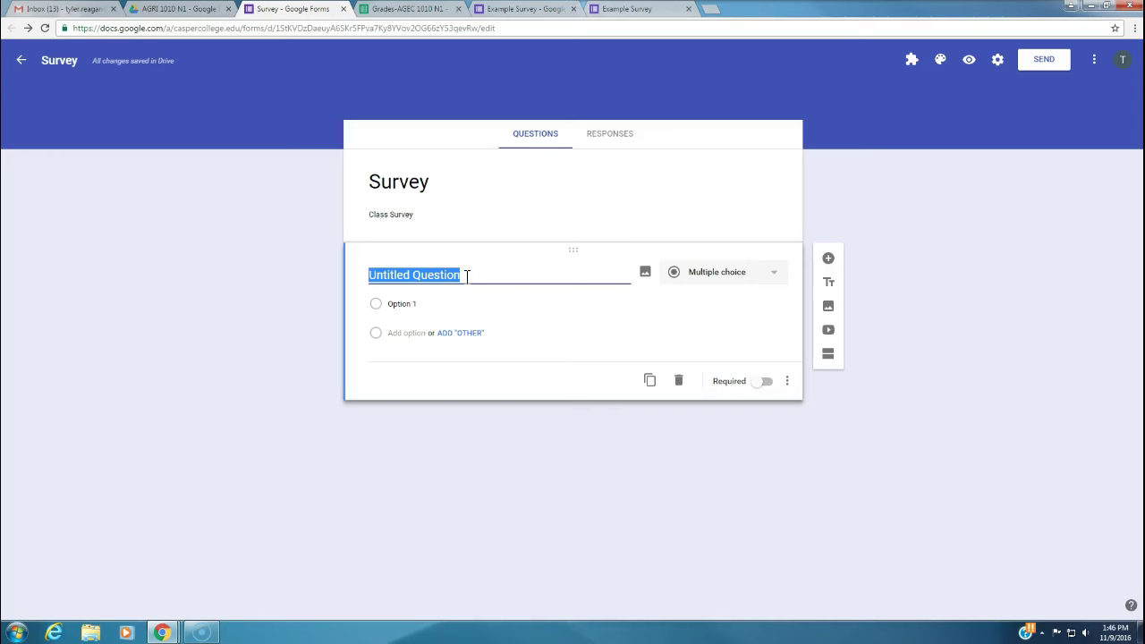
{"action": "type", "text": "q"}
{"action": "key", "text": "BackSpace"}
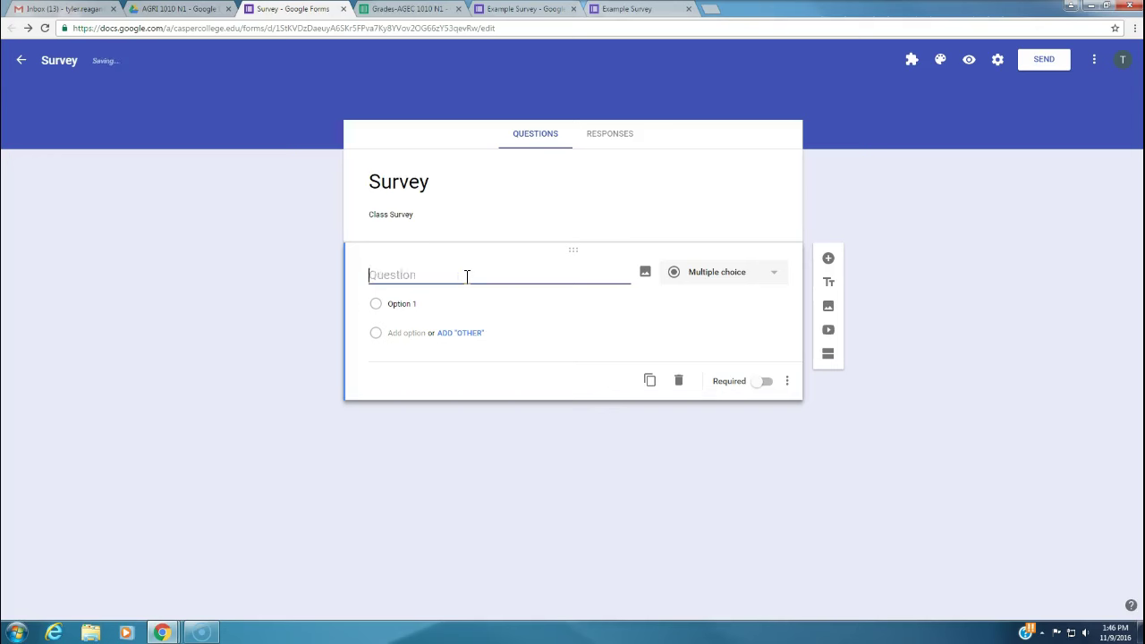
{"action": "type", "text": "1"}
{"action": "type", "text": "-5 How effective is comp in "}
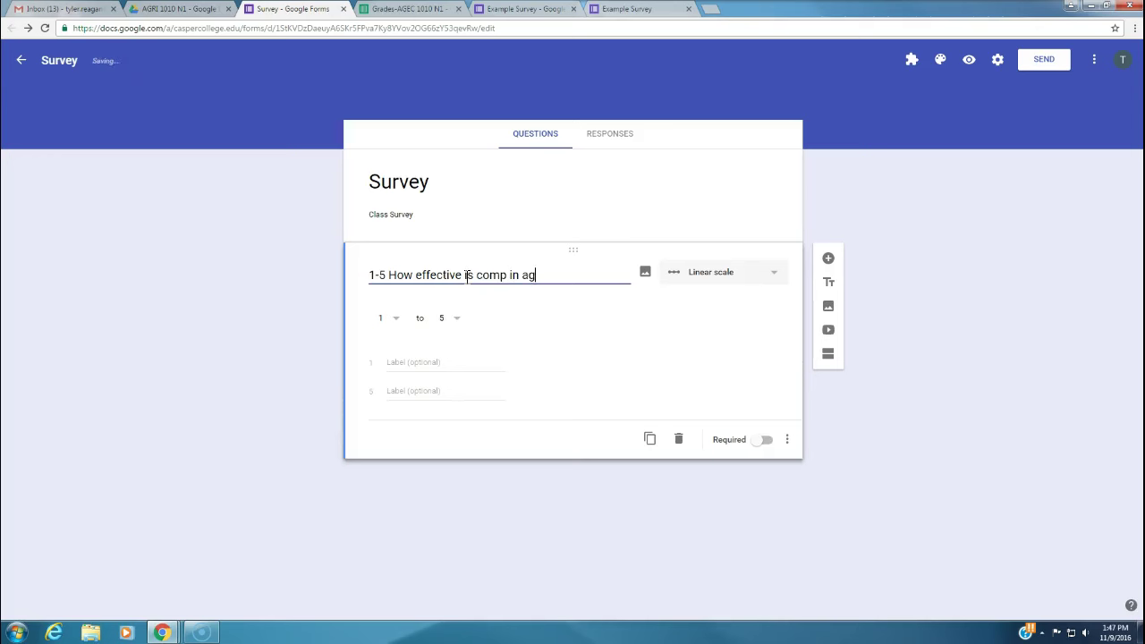
{"action": "type", "text": "ag?"}
{"action": "left_click", "coordinate": [532, 276]}
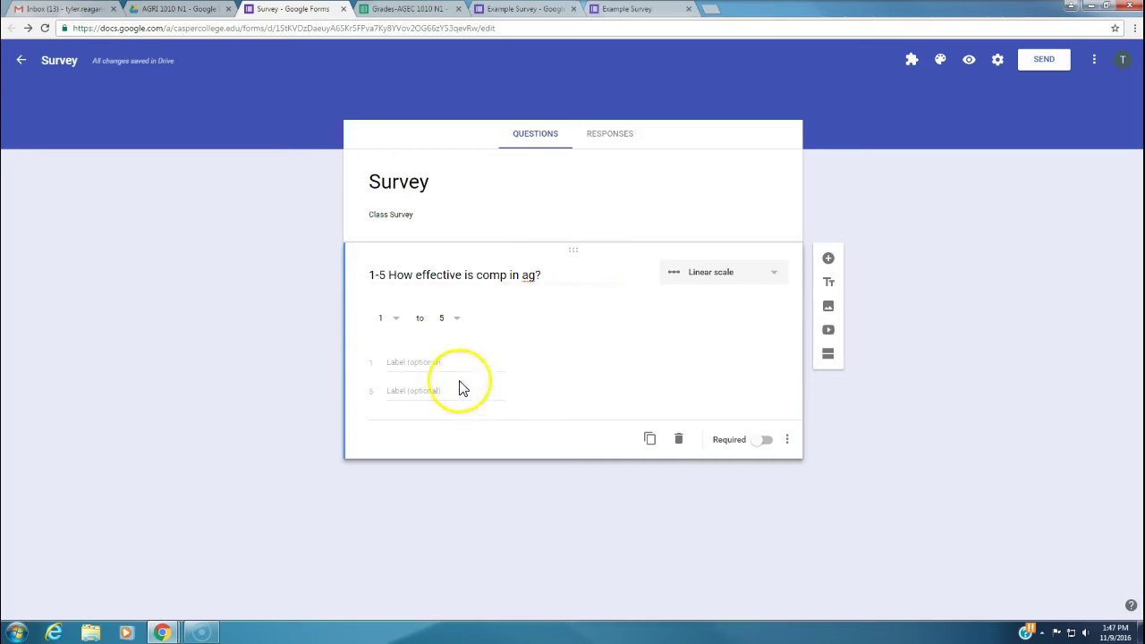
Step: Switch the question's type to Multiple choice and back to Linear scale
{"action": "left_click", "coordinate": [752, 277]}
{"action": "left_click", "coordinate": [718, 142]}
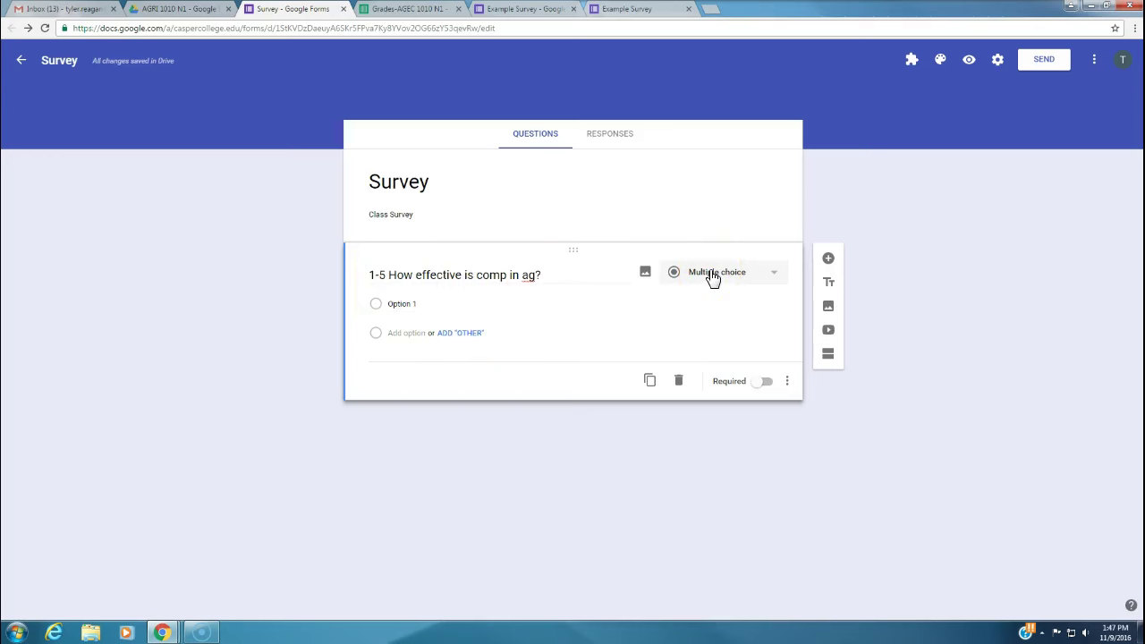
{"action": "left_click", "coordinate": [713, 279]}
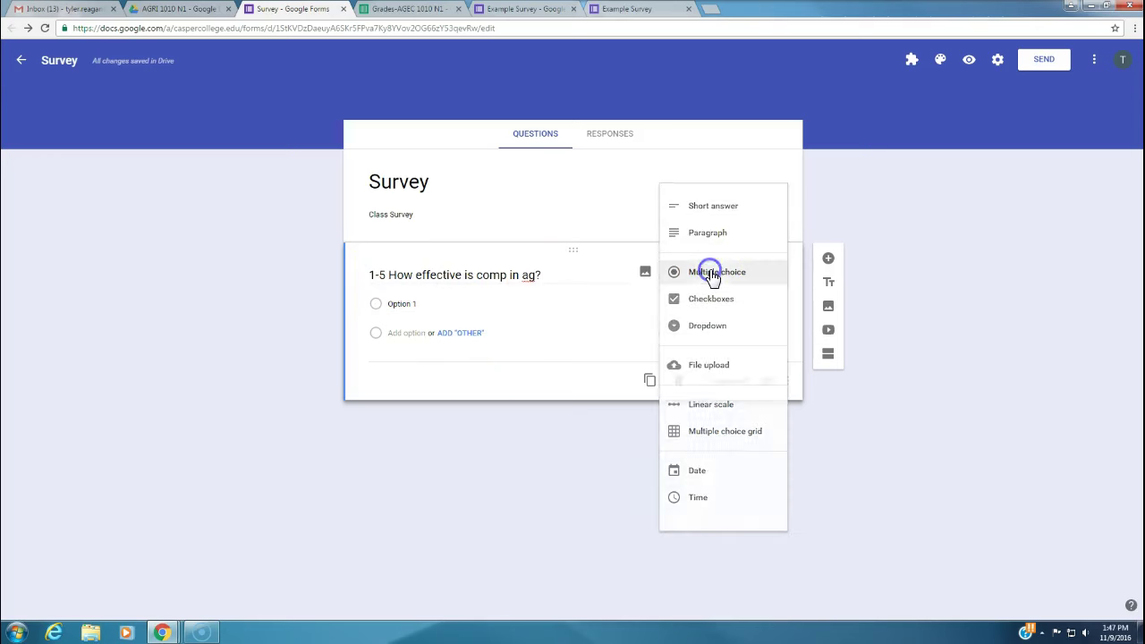
{"action": "left_click", "coordinate": [721, 409]}
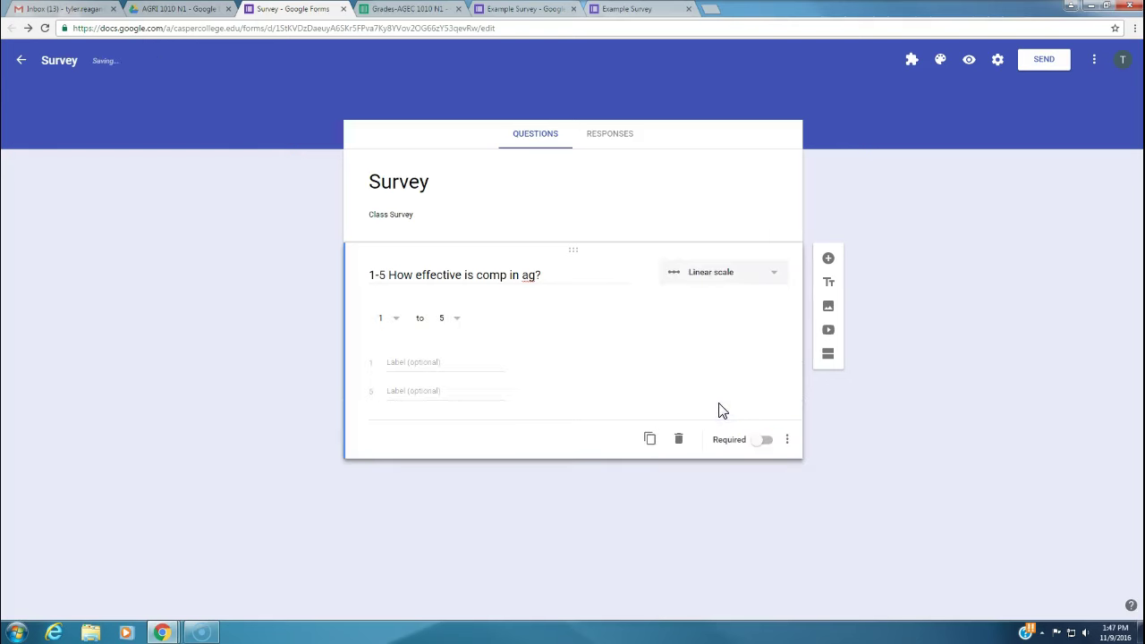
Step: Set the linear scale's range from 1 to 5
{"action": "left_click", "coordinate": [391, 318]}
{"action": "left_click", "coordinate": [388, 322]}
{"action": "left_click", "coordinate": [448, 322]}
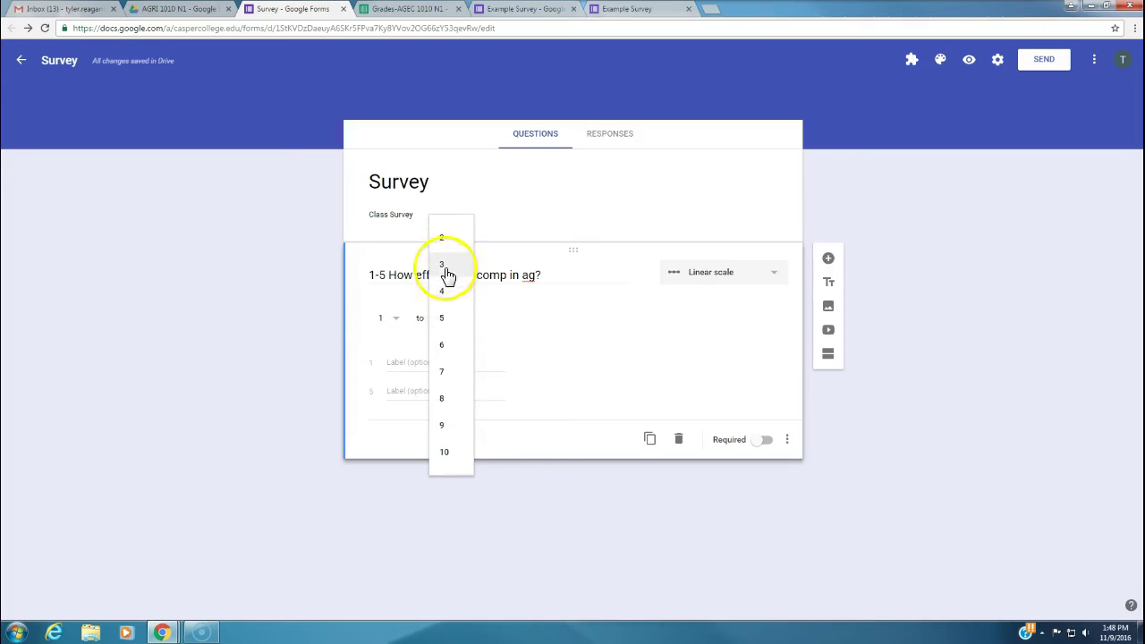
{"action": "left_click", "coordinate": [442, 318]}
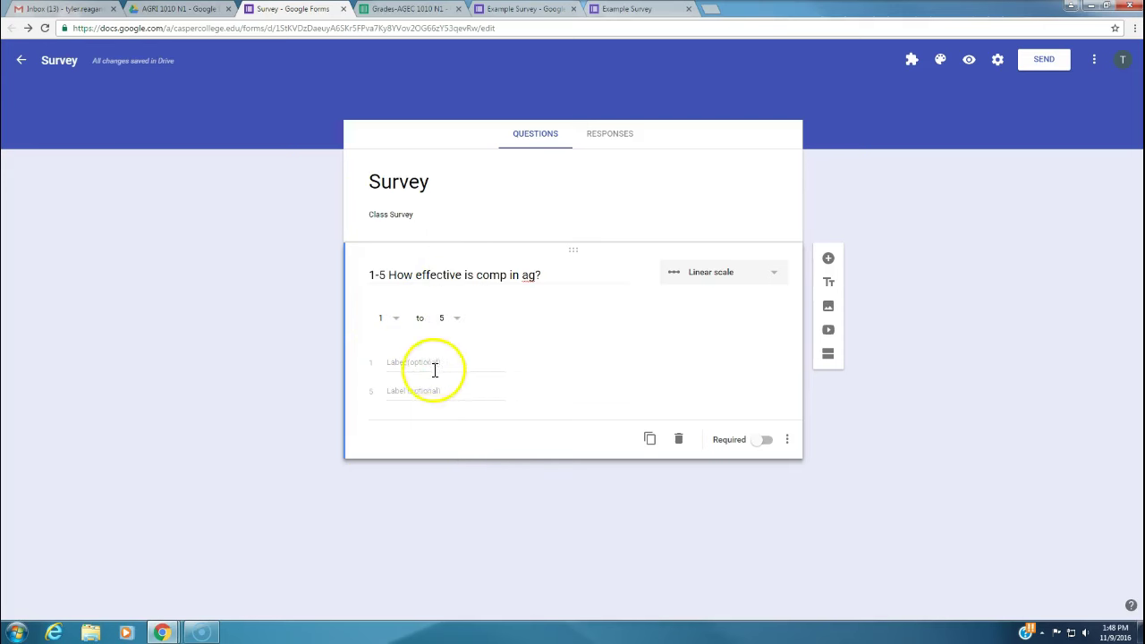
Step: Label the scale's low end "Not at all" and its high end "Extremely effective"
{"action": "left_click", "coordinate": [399, 364]}
{"action": "type", "text": "No"}
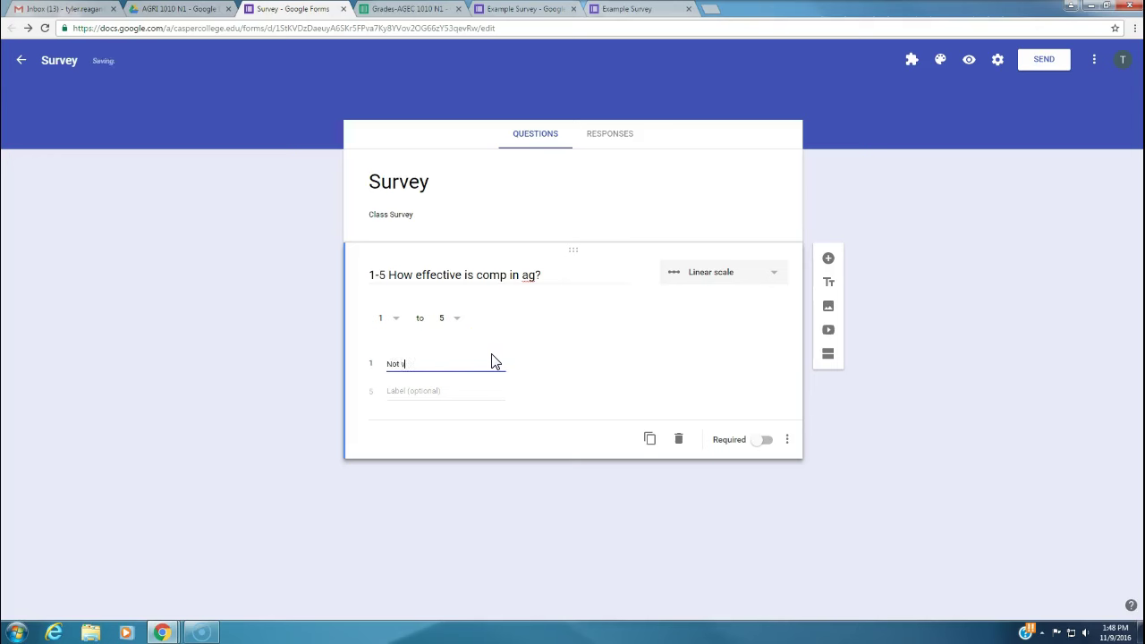
{"action": "type", "text": "t very effe"}
{"action": "key", "text": "BackSpace"}
{"action": "key", "text": "BackSpace"}
{"action": "key", "text": "BackSpace"}
{"action": "left_click", "coordinate": [433, 393]}
{"action": "type", "text": "Extremely"}
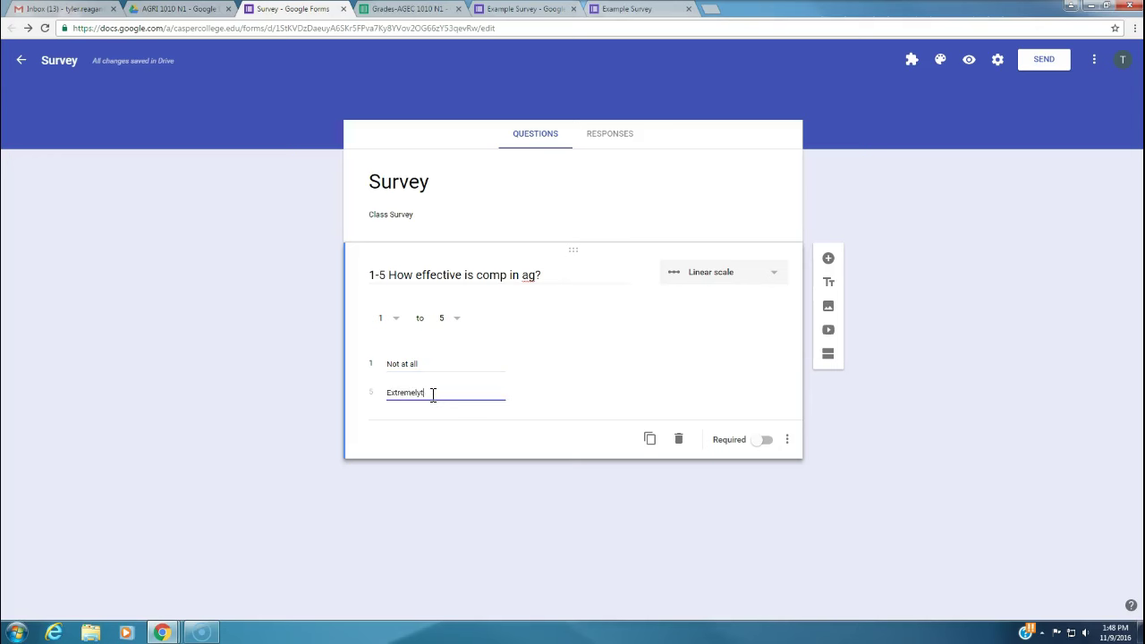
{"action": "type", "text": " effective"}
{"action": "left_click_drag", "start_coordinate": [458, 393], "coordinate": [377, 394]}
{"action": "left_click", "coordinate": [506, 433]}
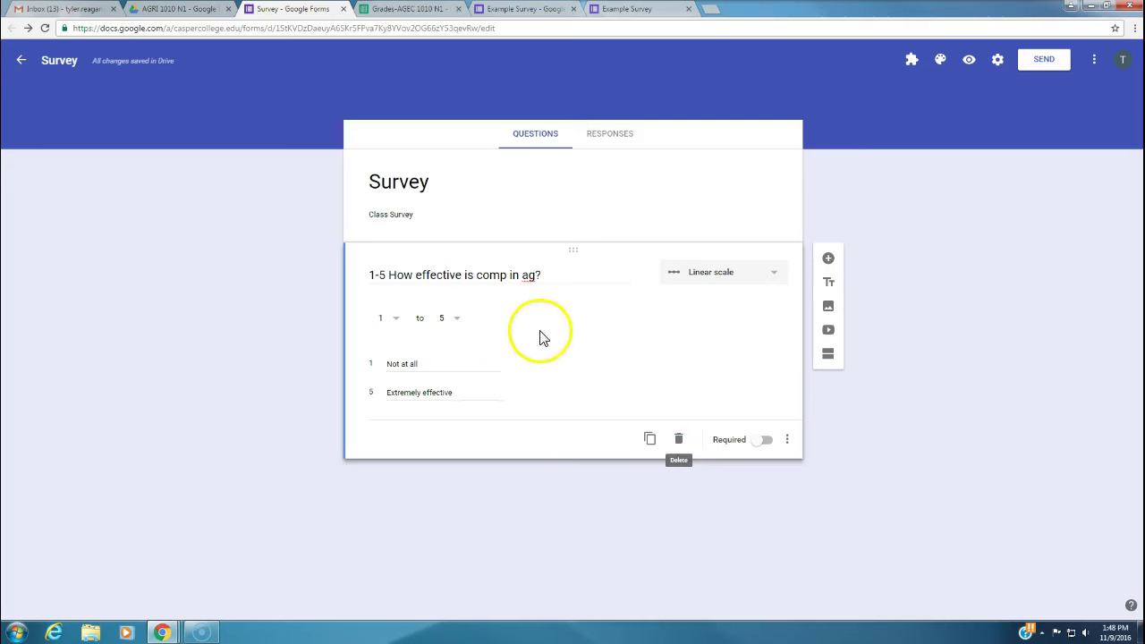
Step: Duplicate the linear scale question and delete the copy
{"action": "left_click", "coordinate": [651, 441]}
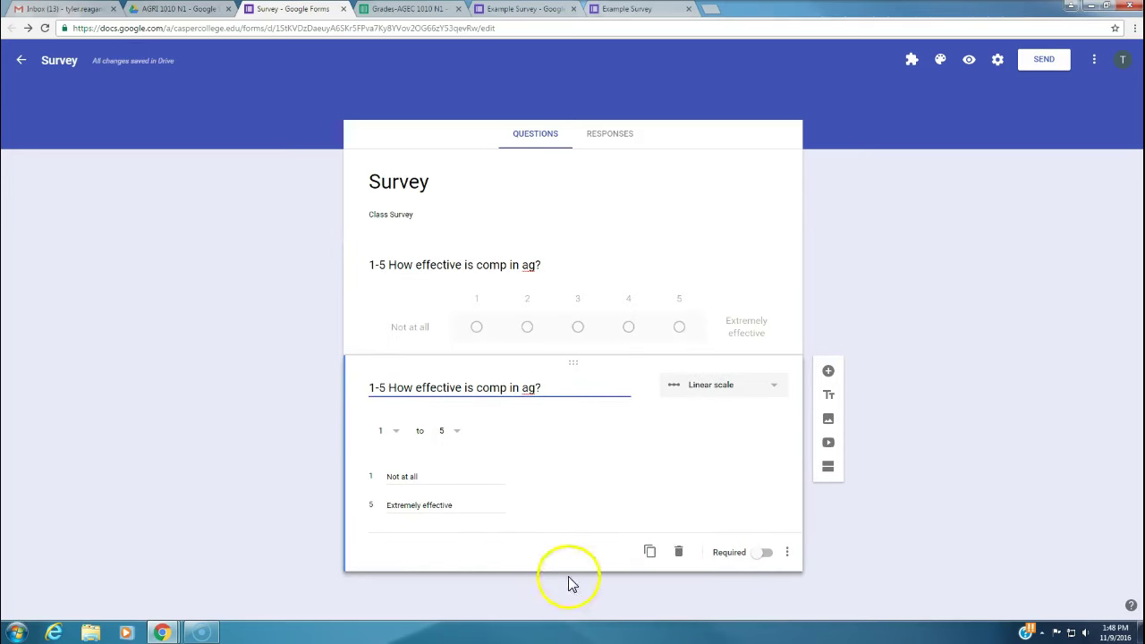
{"action": "left_click", "coordinate": [680, 553]}
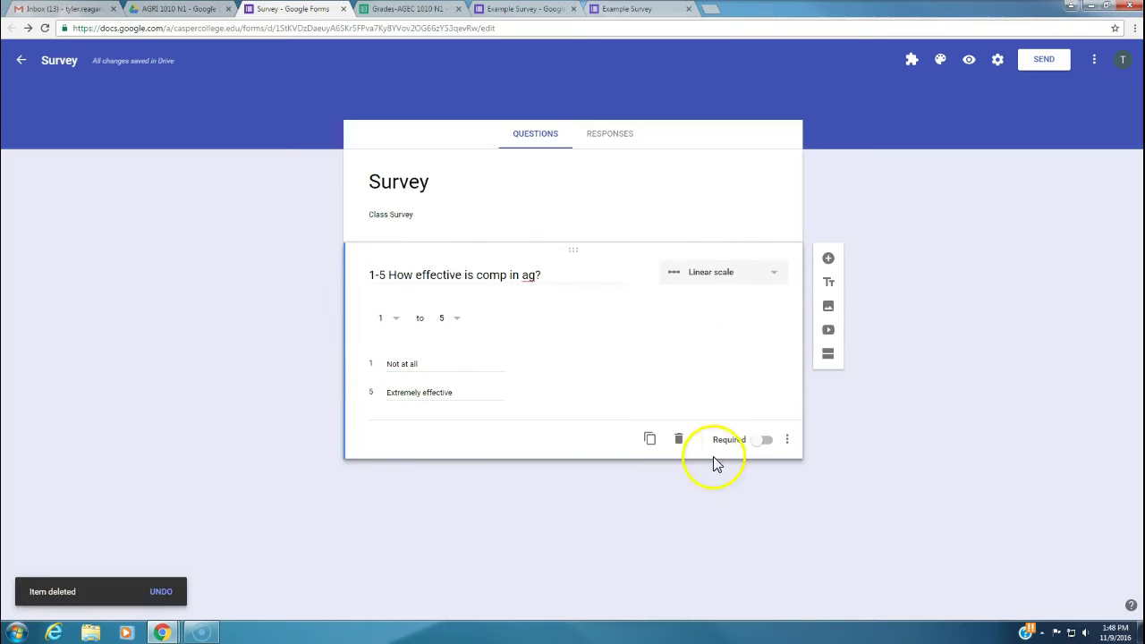
Step: Make the linear scale question required and look at its additional display options
{"action": "left_click", "coordinate": [762, 445]}
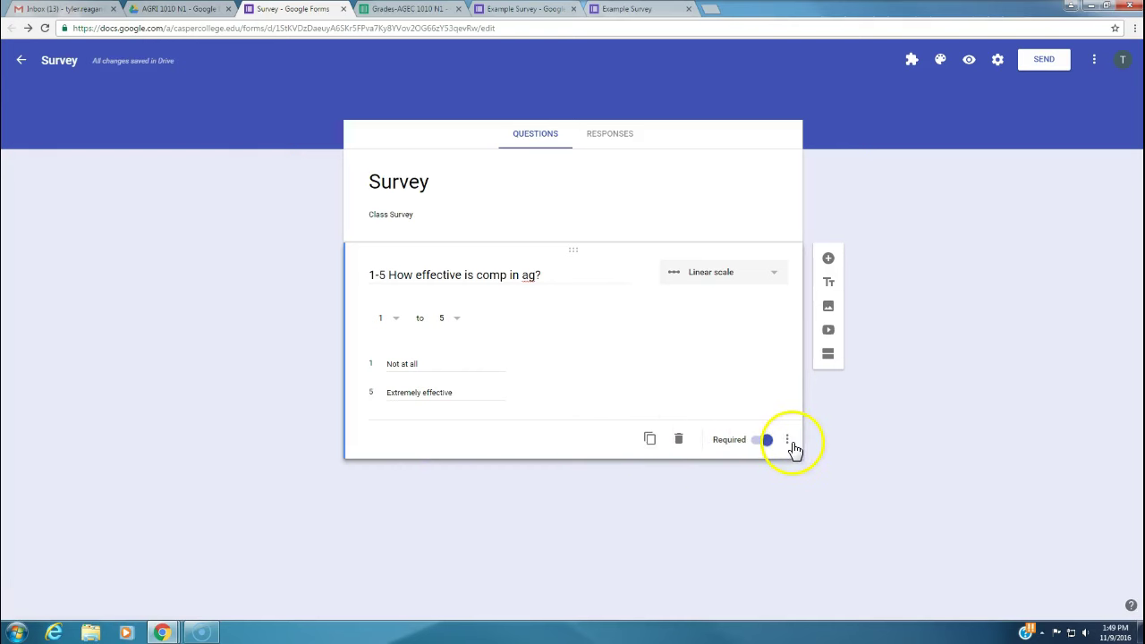
{"action": "left_click", "coordinate": [789, 442]}
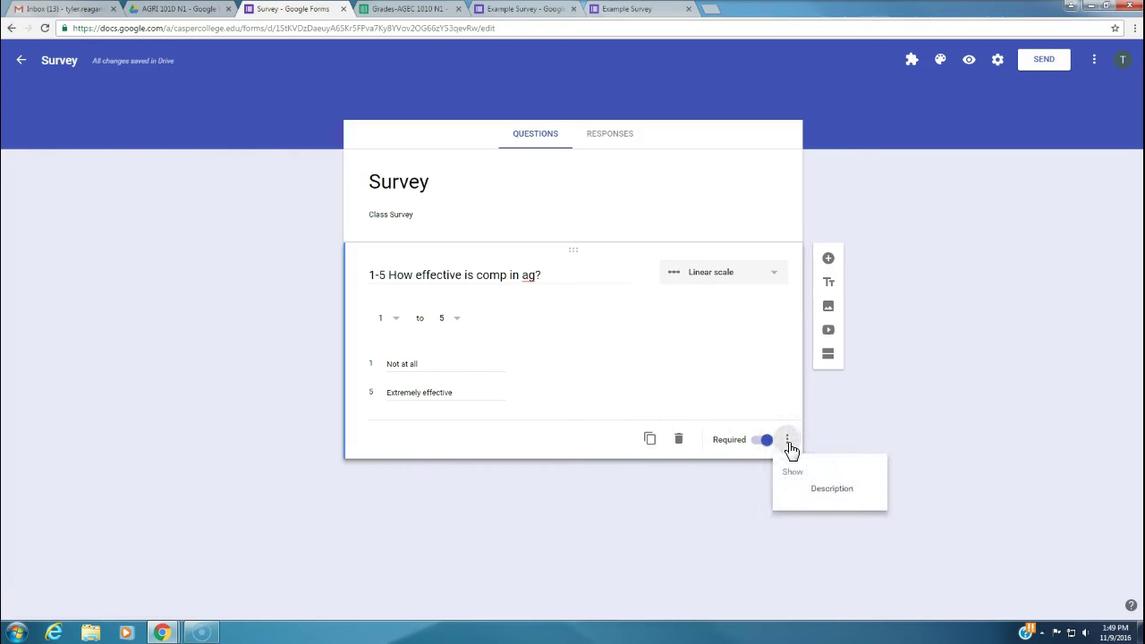
{"action": "left_click", "coordinate": [790, 442]}
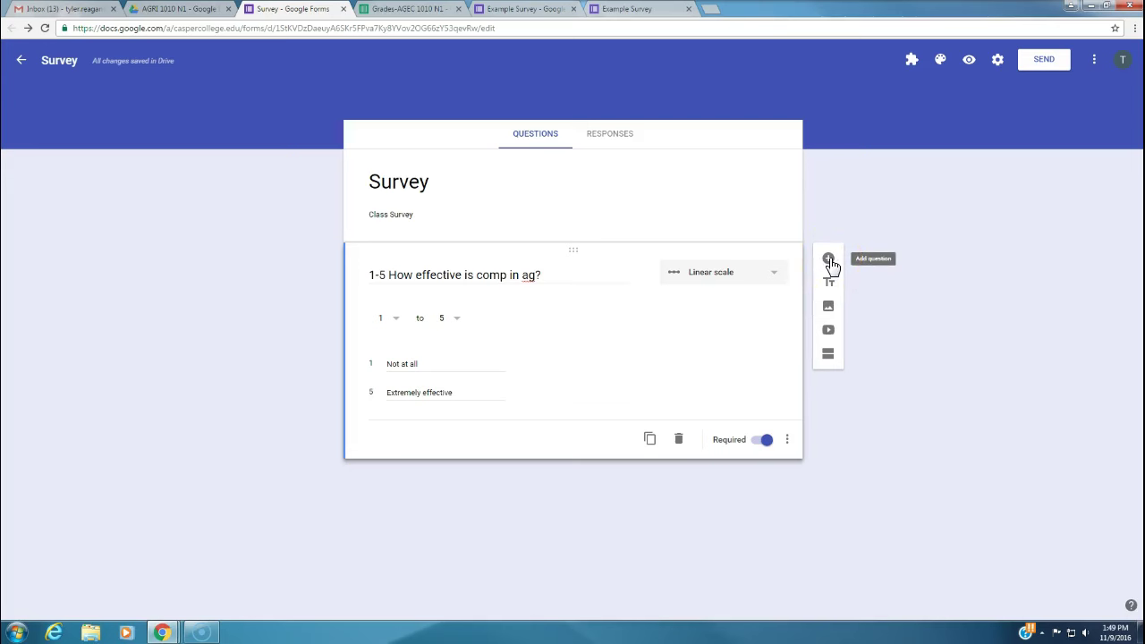
Step: Add a second question to the form and make the linear scale question optional
{"action": "left_click", "coordinate": [829, 260]}
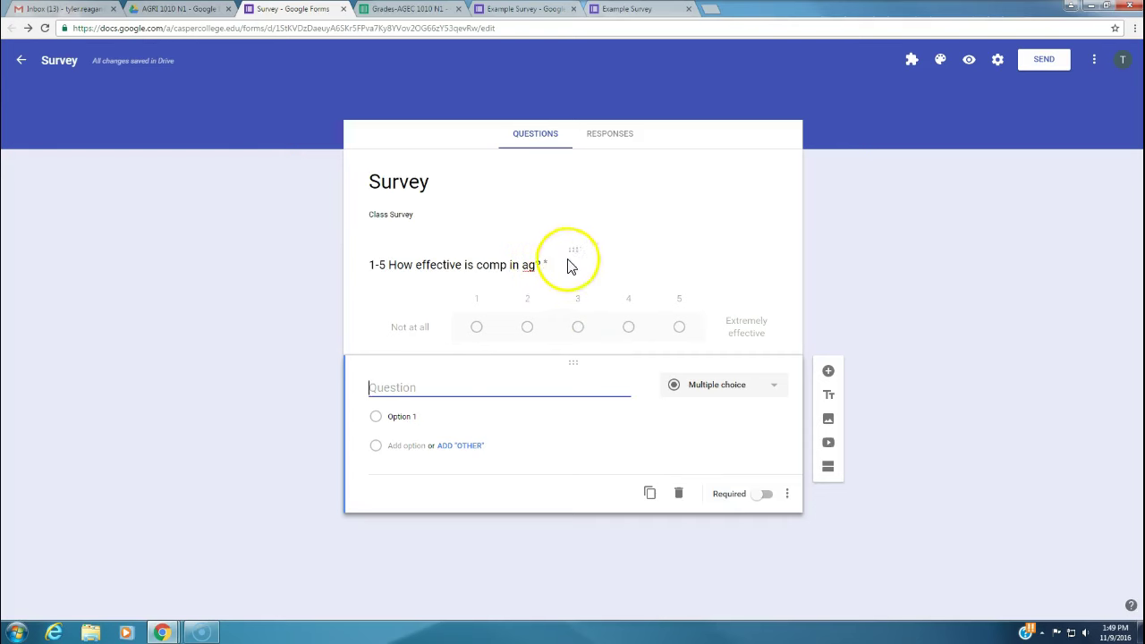
{"action": "left_click", "coordinate": [567, 265]}
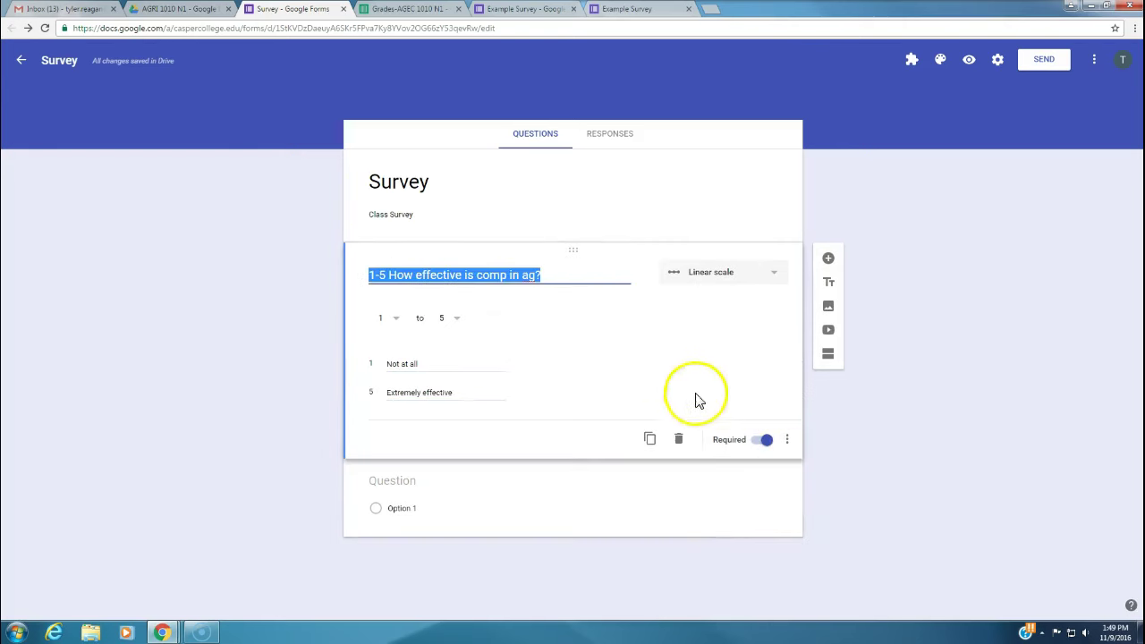
{"action": "left_click", "coordinate": [762, 441]}
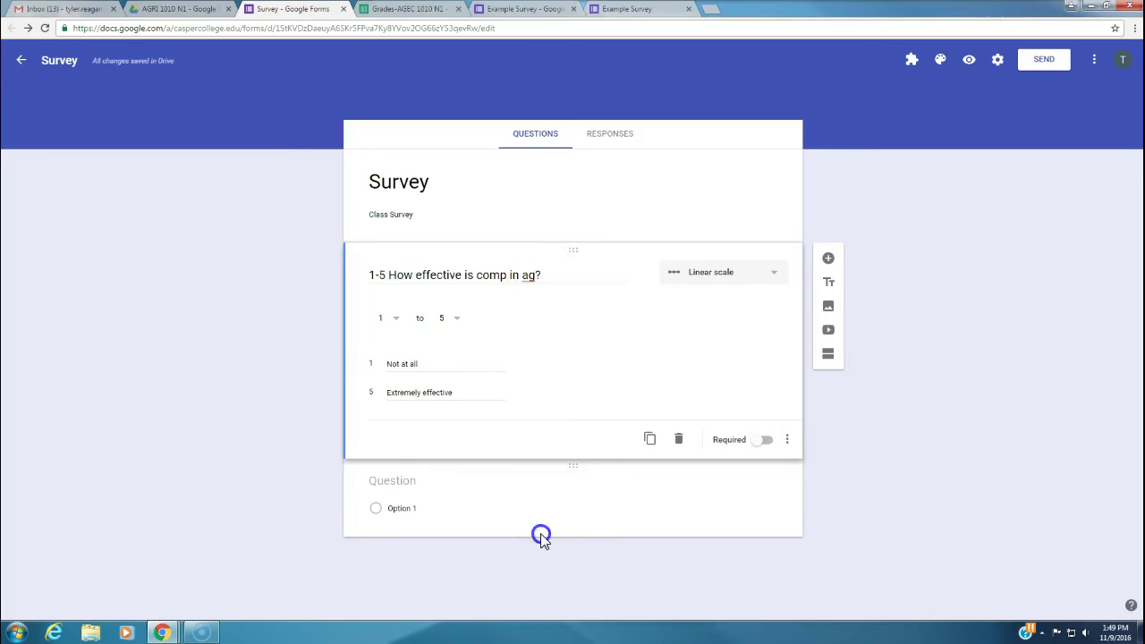
Step: Enter "What is your fav. Google Program?" as the second question's text
{"action": "left_click", "coordinate": [535, 492]}
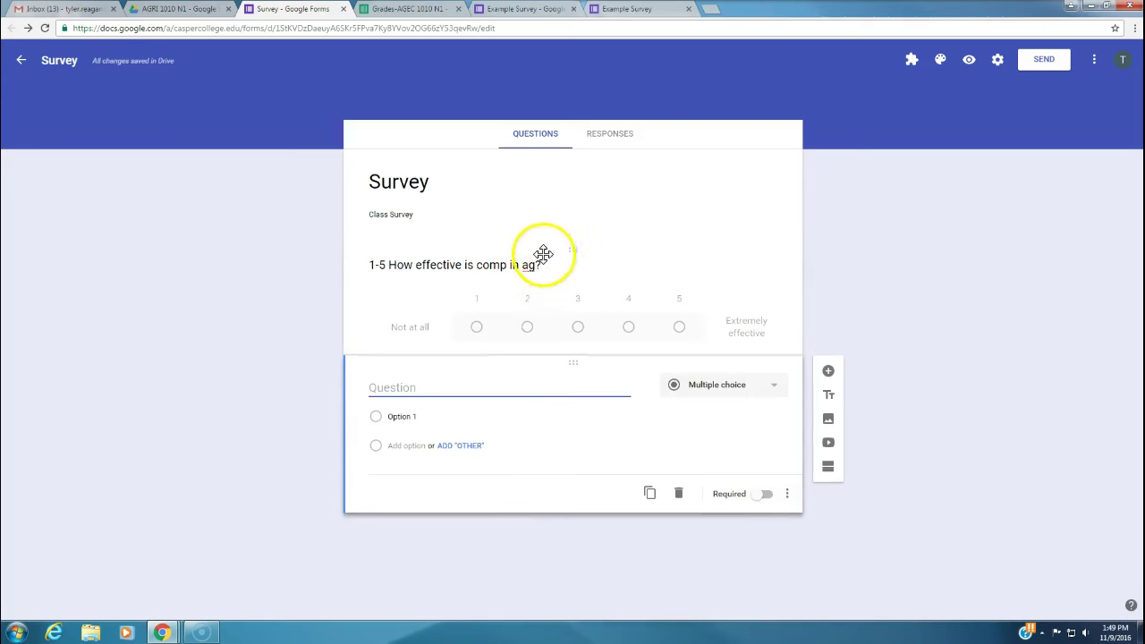
{"action": "left_click", "coordinate": [510, 384]}
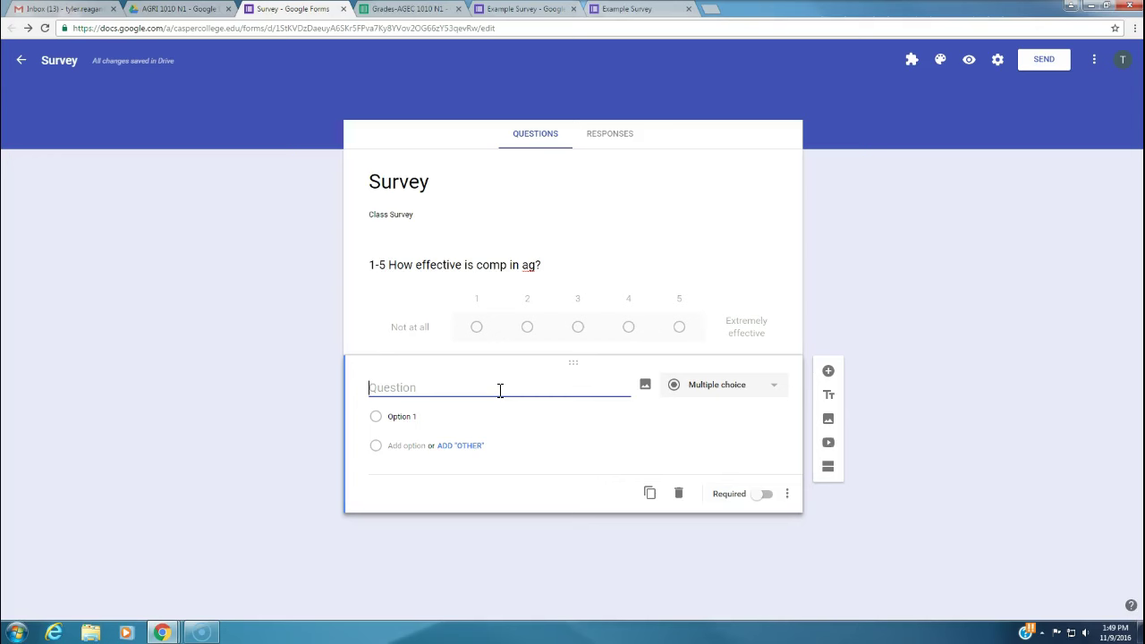
{"action": "type", "text": "Hw"}
{"action": "key", "text": "BackSpace"}
{"action": "type", "text": "What is yourt"}
{"action": "key", "text": "BackSpace"}
{"action": "type", "text": "fav."}
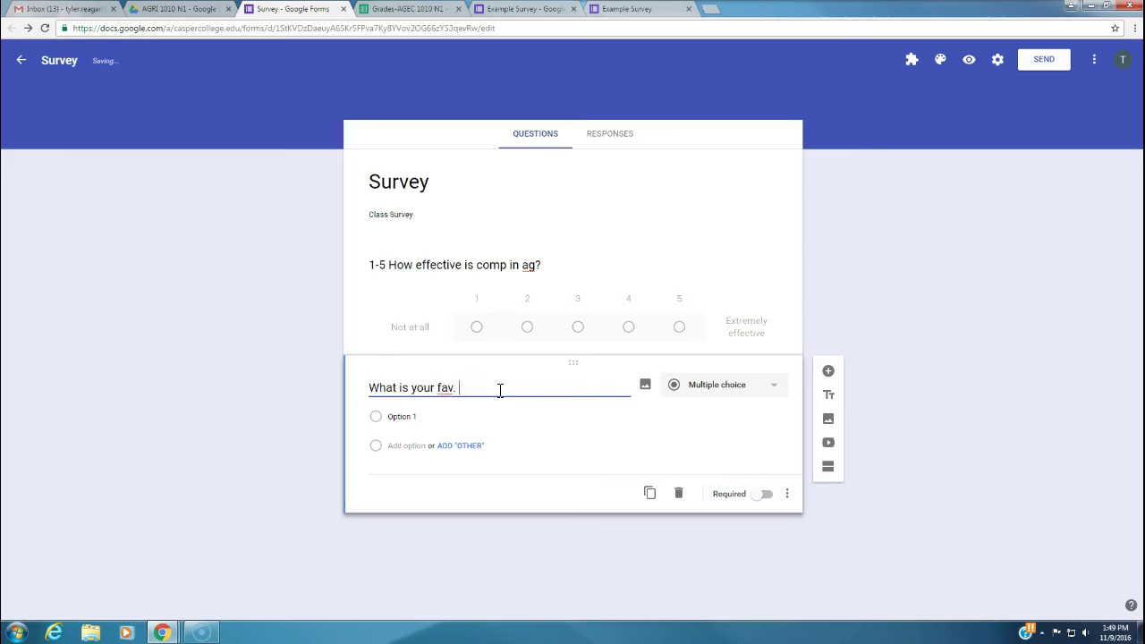
{"action": "type", "text": " Google Program"}
{"action": "left_click", "coordinate": [560, 385]}
{"action": "type", "text": "?"}
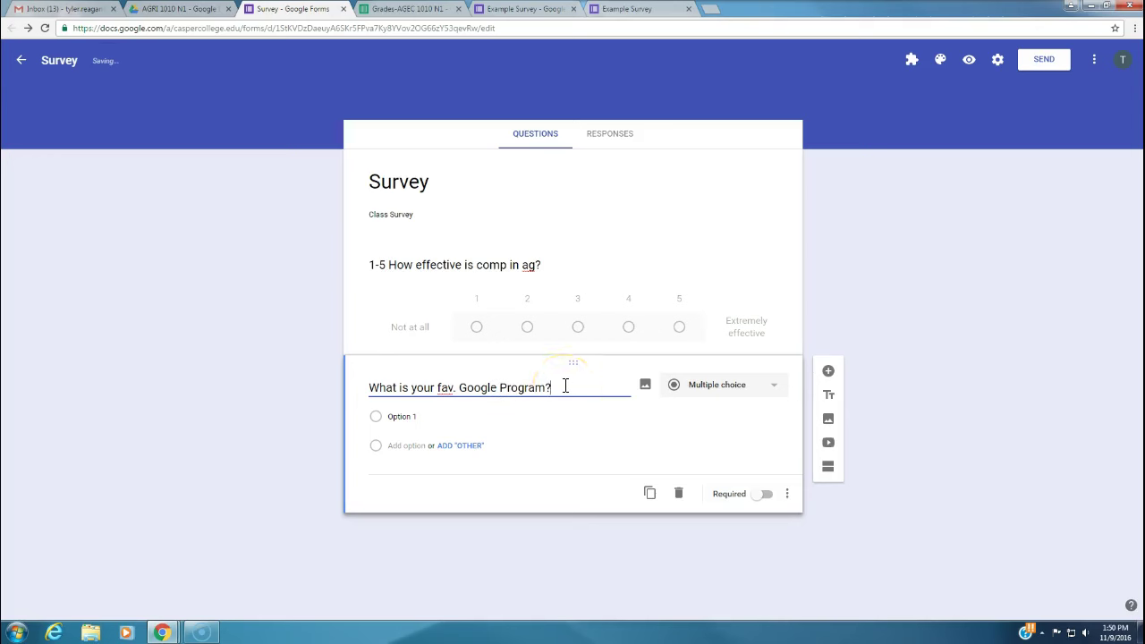
Step: Give the multiple-choice question the options Docs, Sheets, Slides and Forms, plus an "Other" choice
{"action": "left_click", "coordinate": [404, 416]}
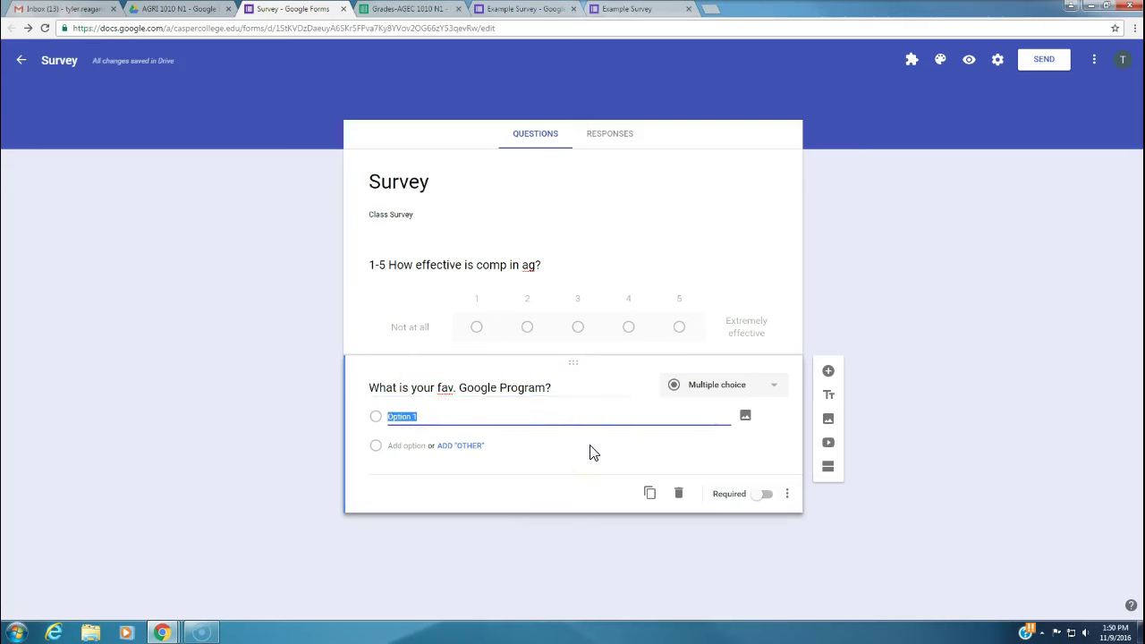
{"action": "type", "text": "Docs"}
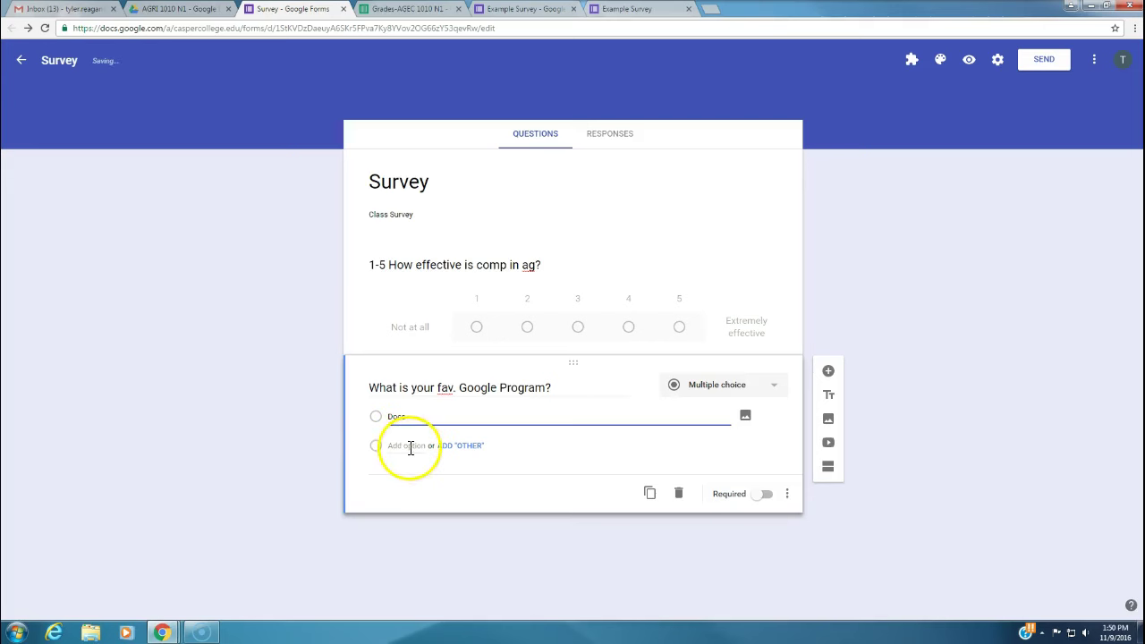
{"action": "left_click", "coordinate": [407, 446]}
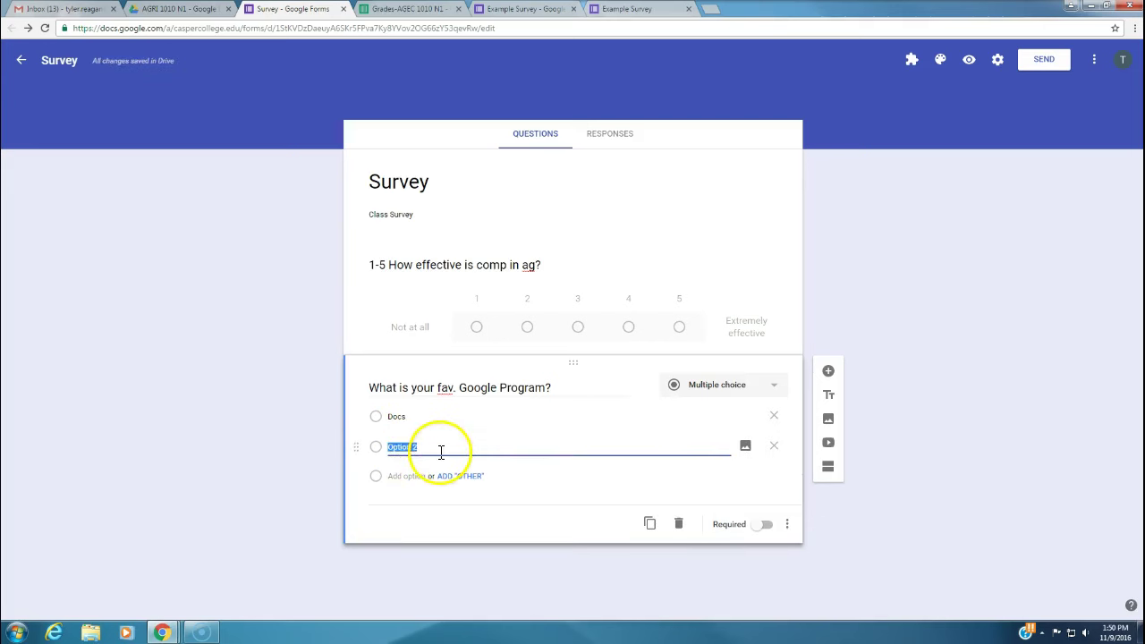
{"action": "type", "text": "Sheets"}
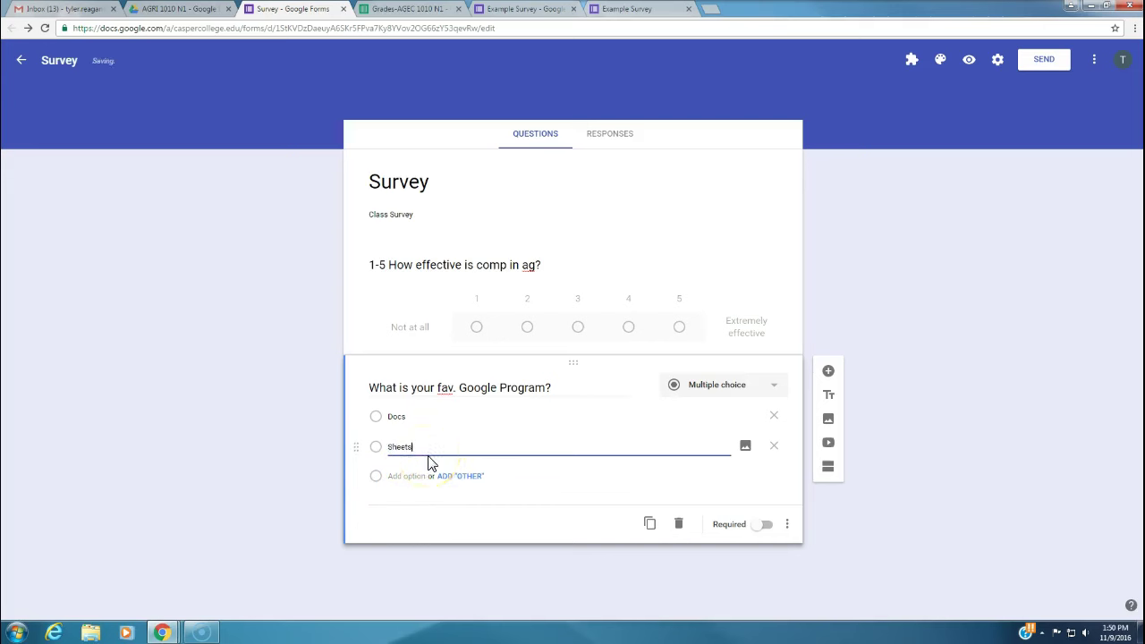
{"action": "left_click", "coordinate": [414, 475]}
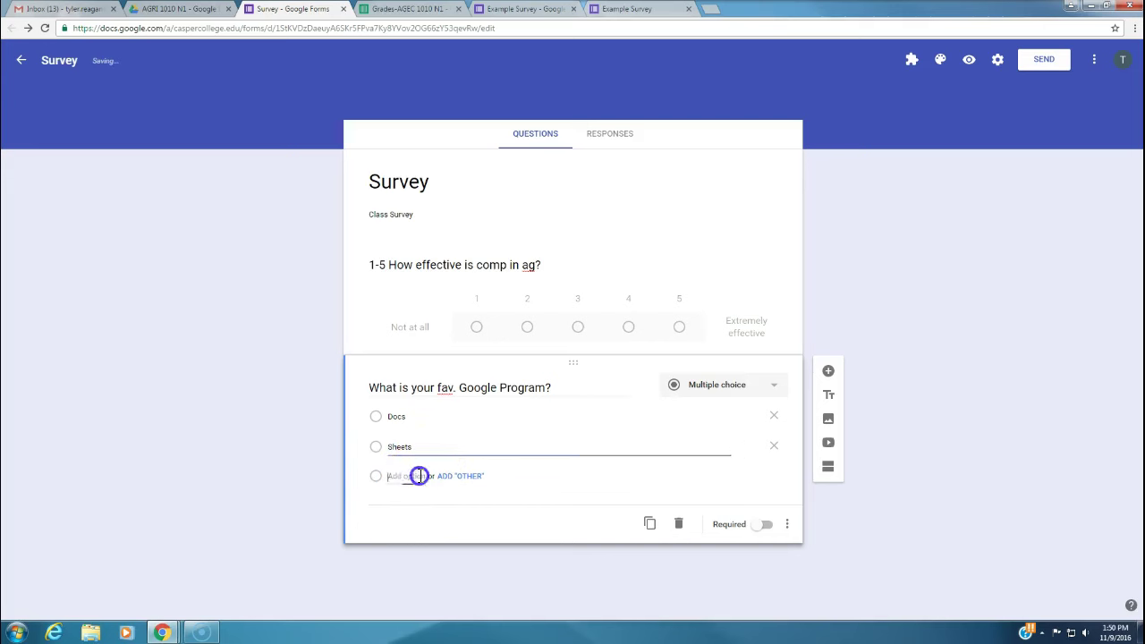
{"action": "type", "text": "Slides"}
{"action": "left_click", "coordinate": [414, 508]}
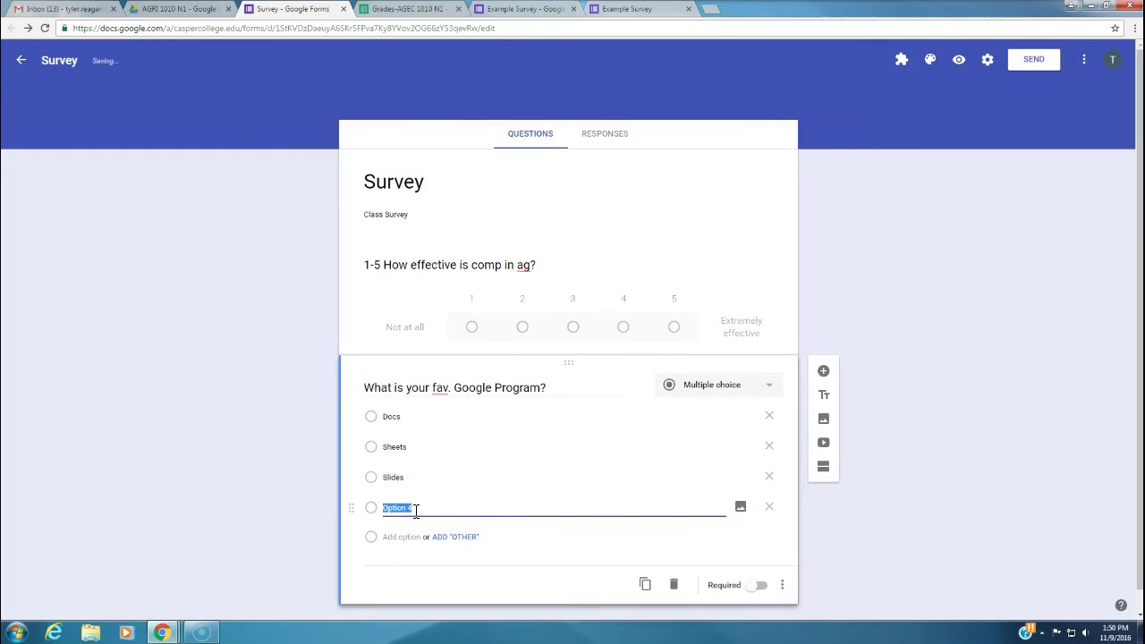
{"action": "type", "text": "Forms"}
{"action": "left_click", "coordinate": [455, 537]}
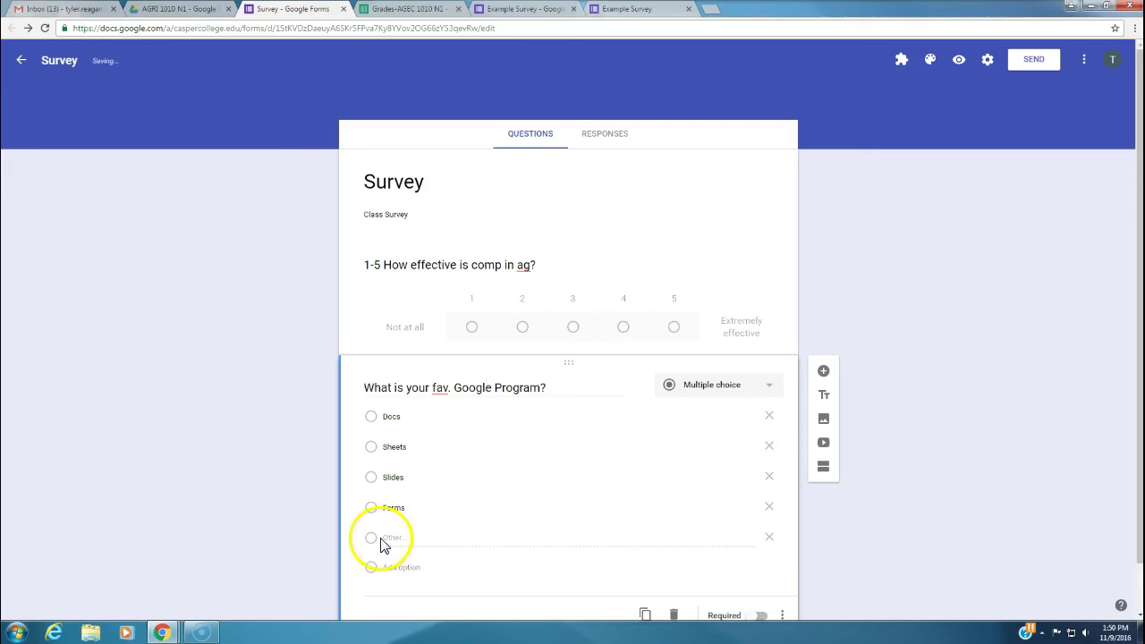
Step: Make the favorite Google program question required and add a third question of the Checkboxes type
{"action": "scroll", "coordinate": [621, 455], "scroll_direction": "down", "scroll_amount": 1}
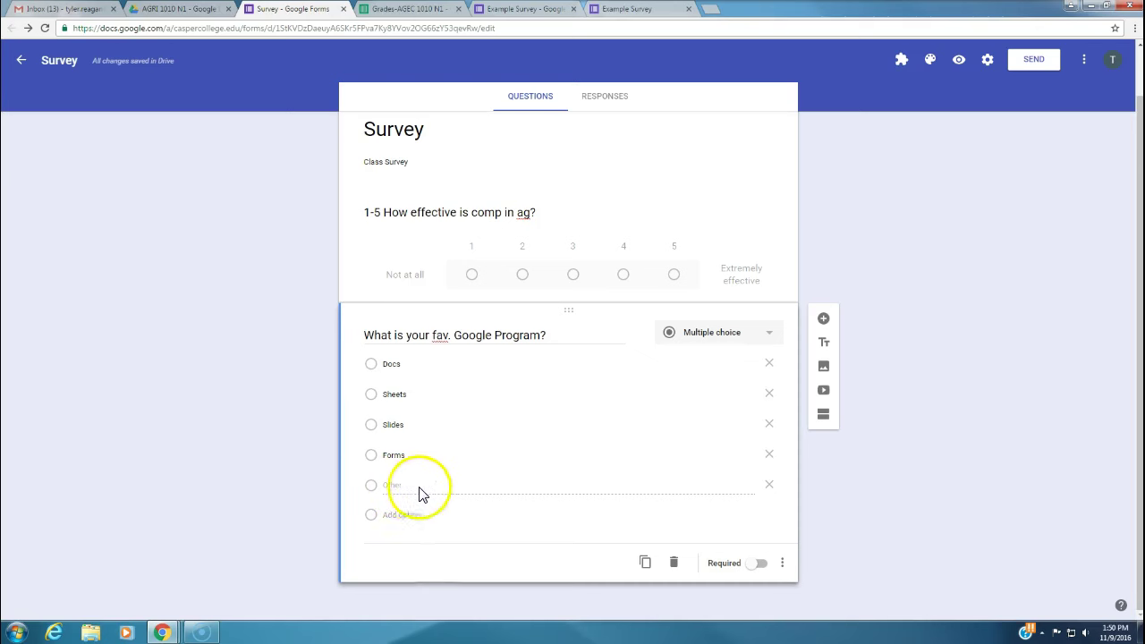
{"action": "left_click", "coordinate": [761, 563]}
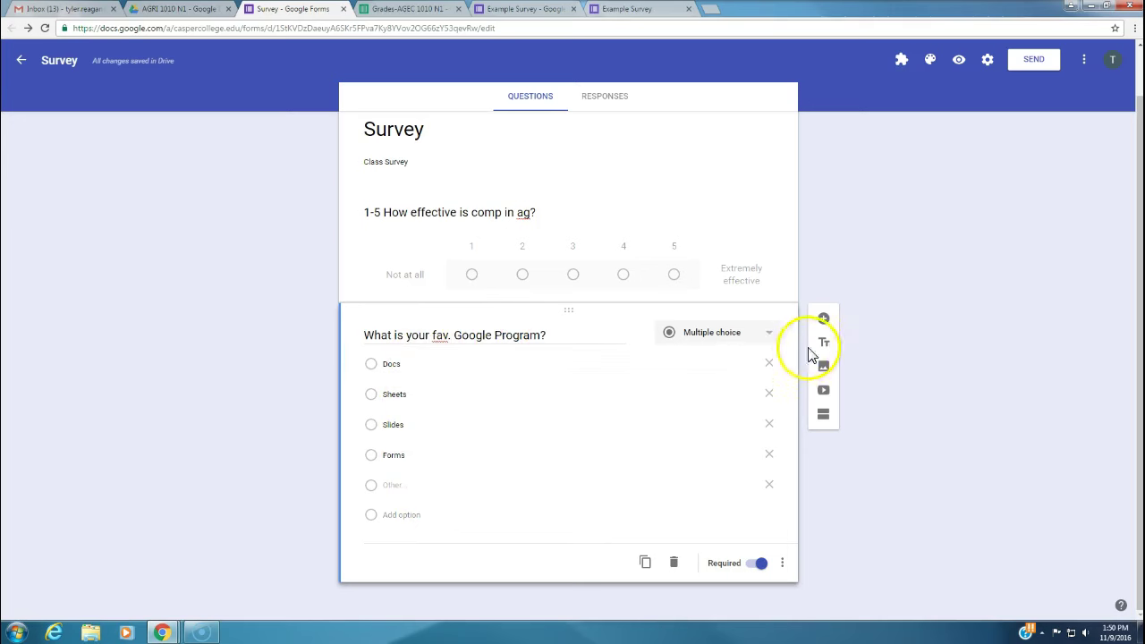
{"action": "left_click", "coordinate": [824, 320]}
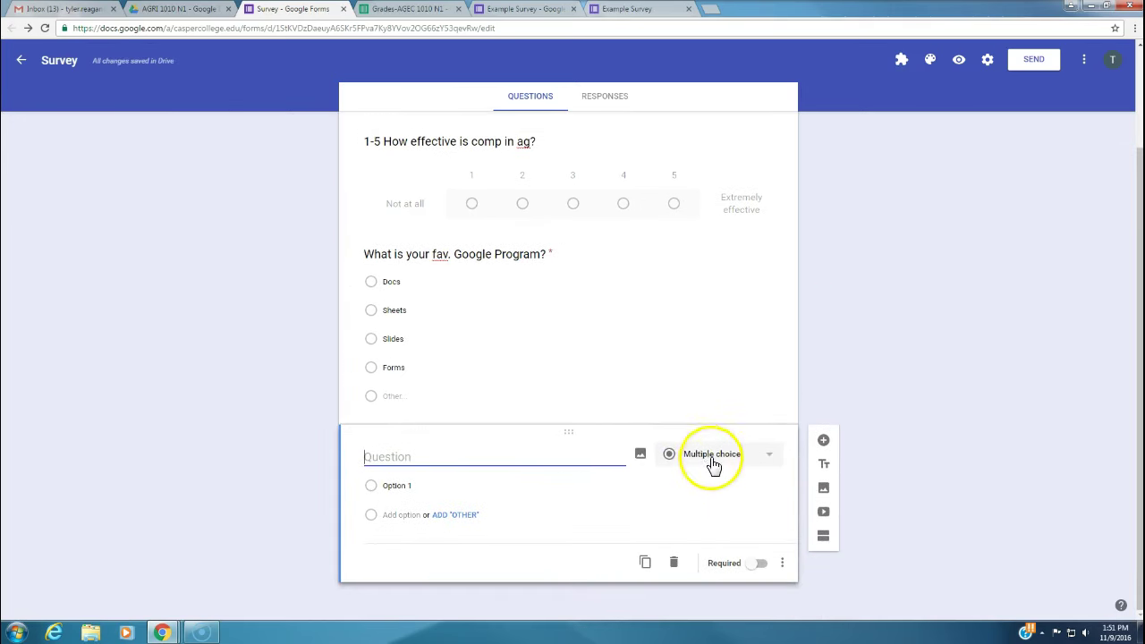
{"action": "left_click", "coordinate": [712, 456]}
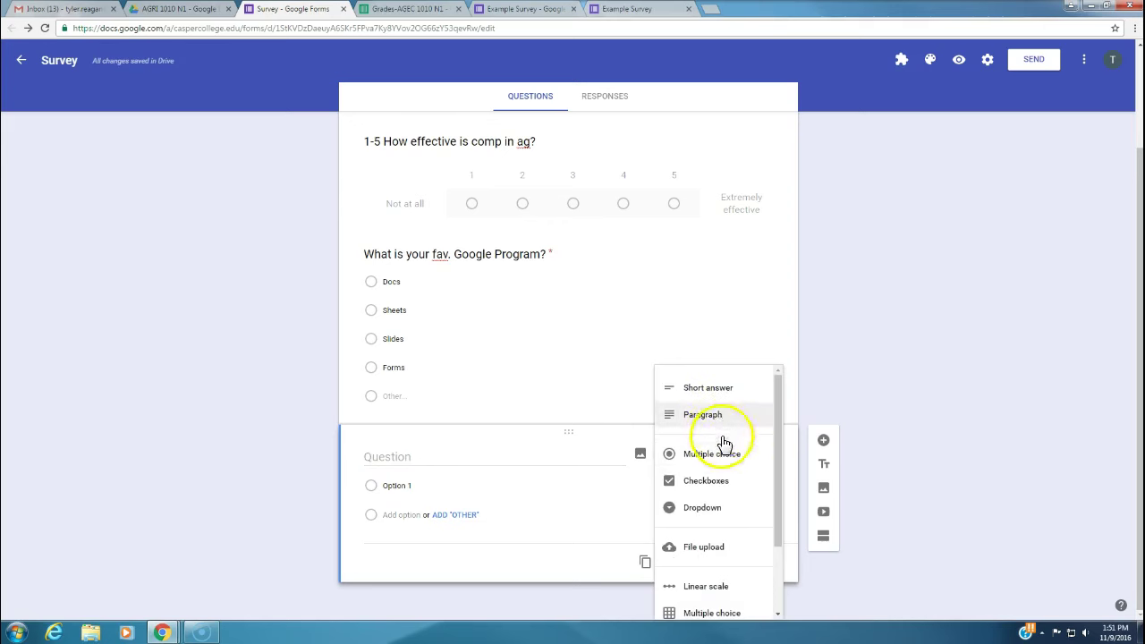
{"action": "left_click", "coordinate": [716, 494]}
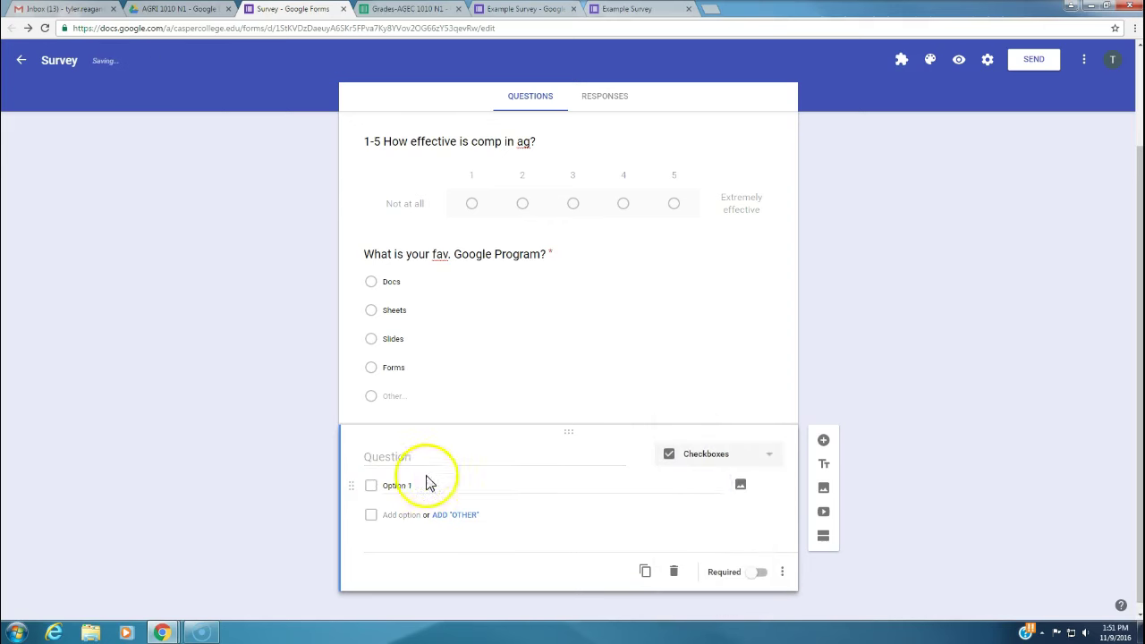
Step: Enter "What all did you learn (check all that apply)" as the checkbox question's text
{"action": "left_click", "coordinate": [398, 455]}
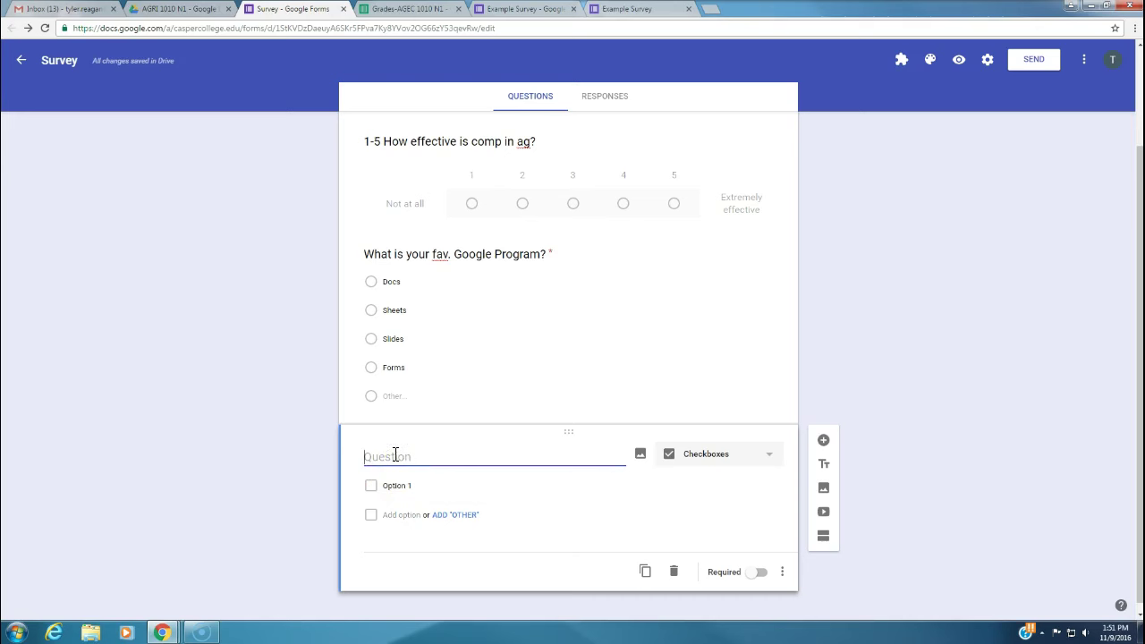
{"action": "type", "text": "What all did you learn"}
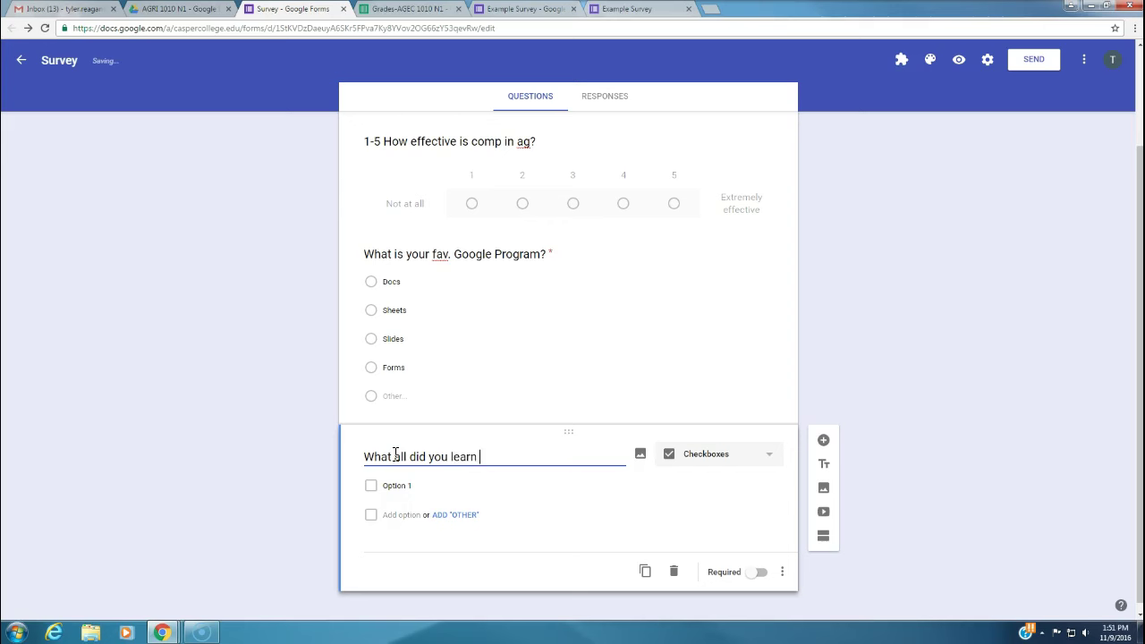
{"action": "type", "text": "*"}
{"action": "key", "text": "BackSpace"}
{"action": "type", "text": "(check all that apply"}
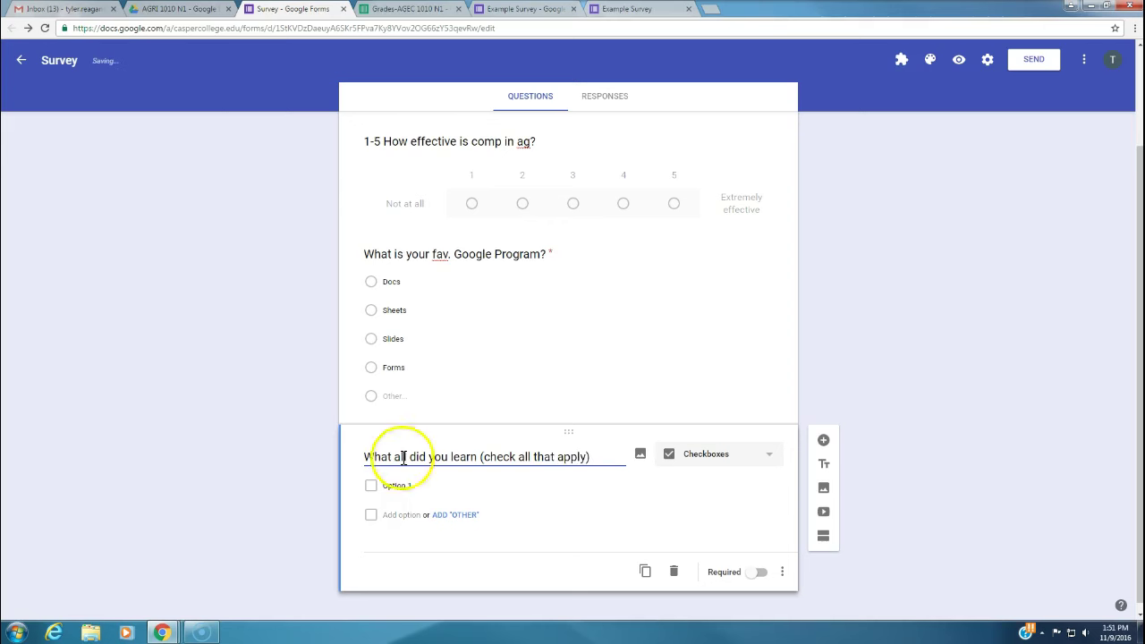
Step: Give the checkbox question the options Computer Skills, Google Drive and Just how to be awesome
{"action": "left_click", "coordinate": [396, 486]}
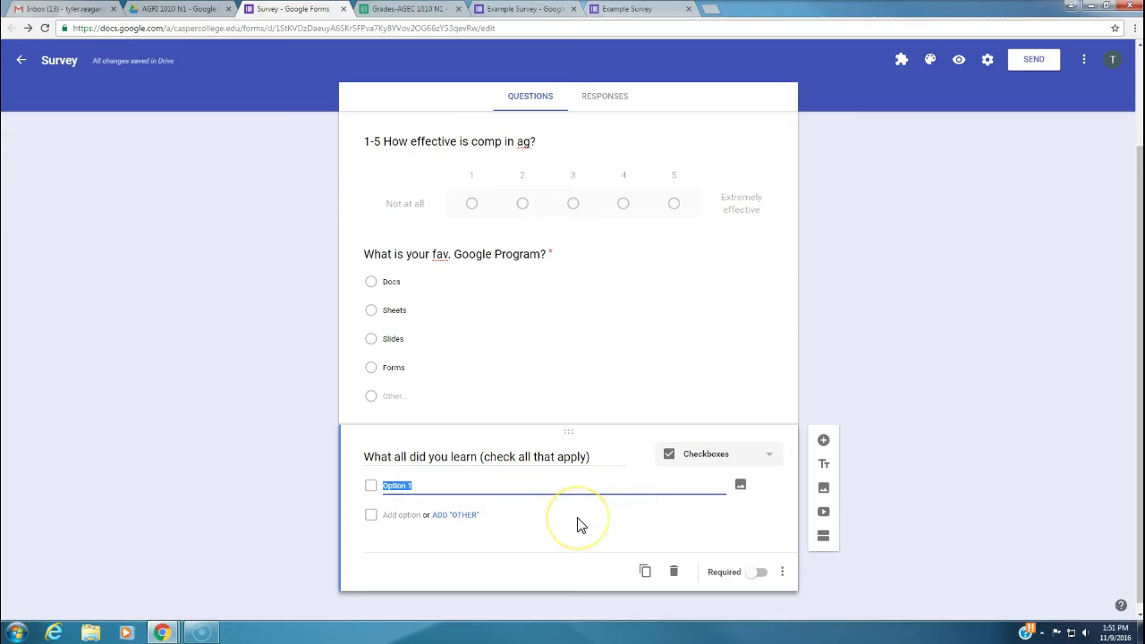
{"action": "type", "text": "Compter Skills"}
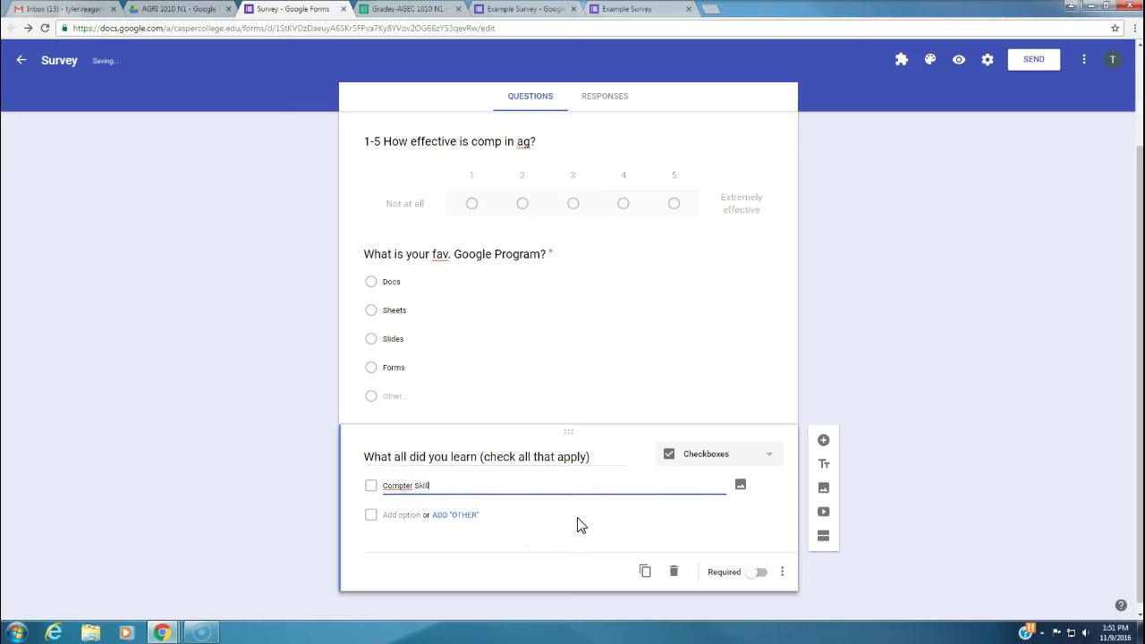
{"action": "right_click", "coordinate": [405, 486]}
{"action": "left_click", "coordinate": [441, 262]}
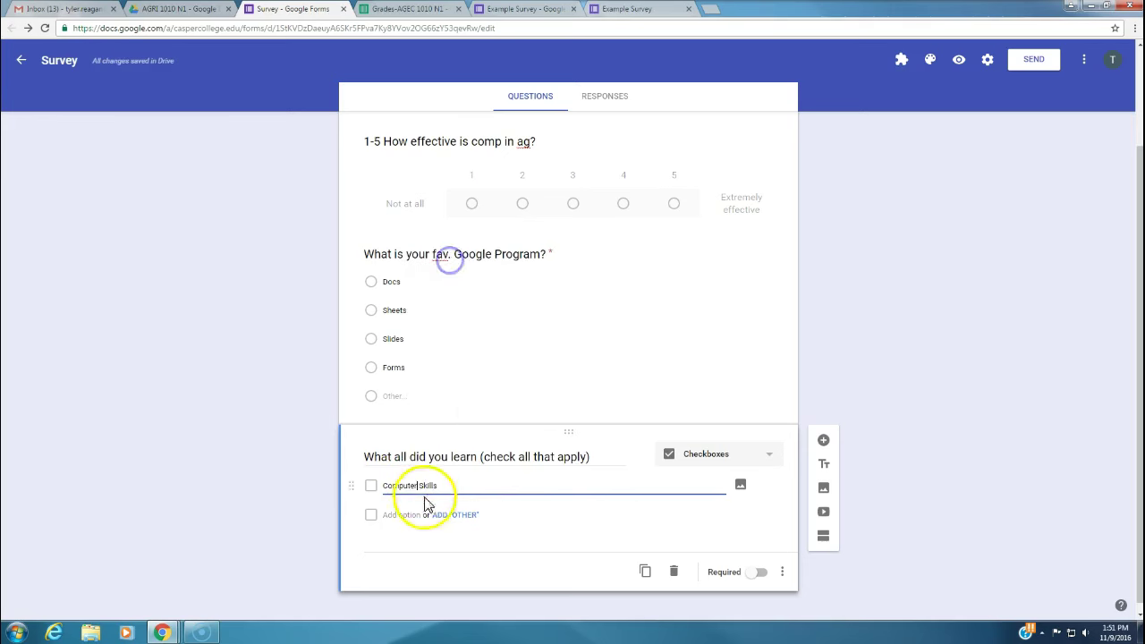
{"action": "left_click", "coordinate": [391, 517]}
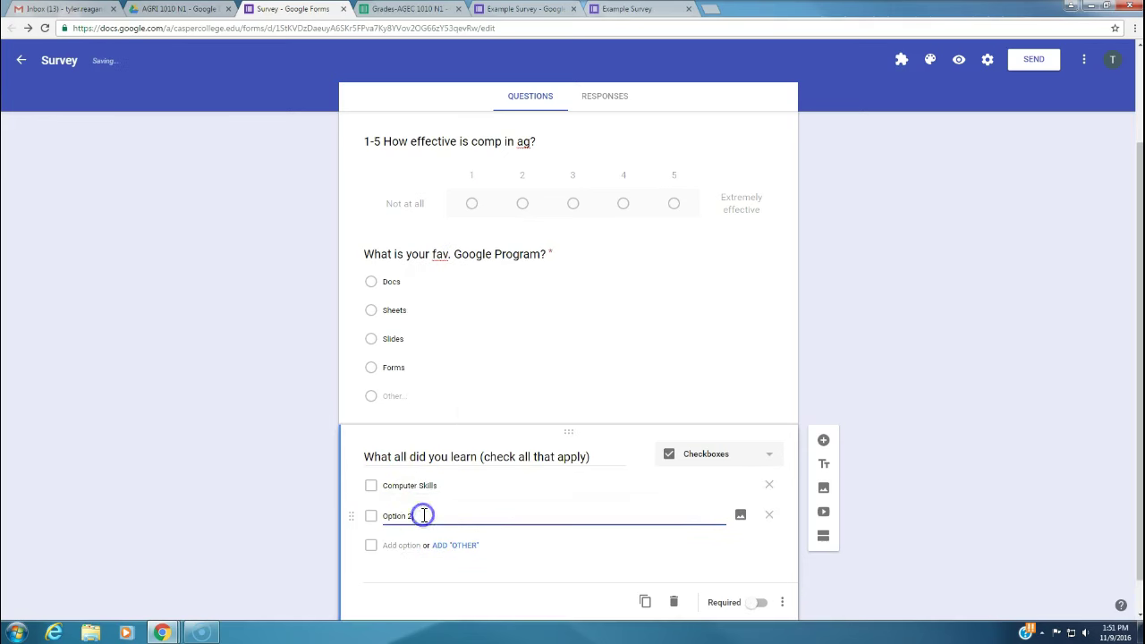
{"action": "type", "text": "C"}
{"action": "left_click", "coordinate": [401, 545]}
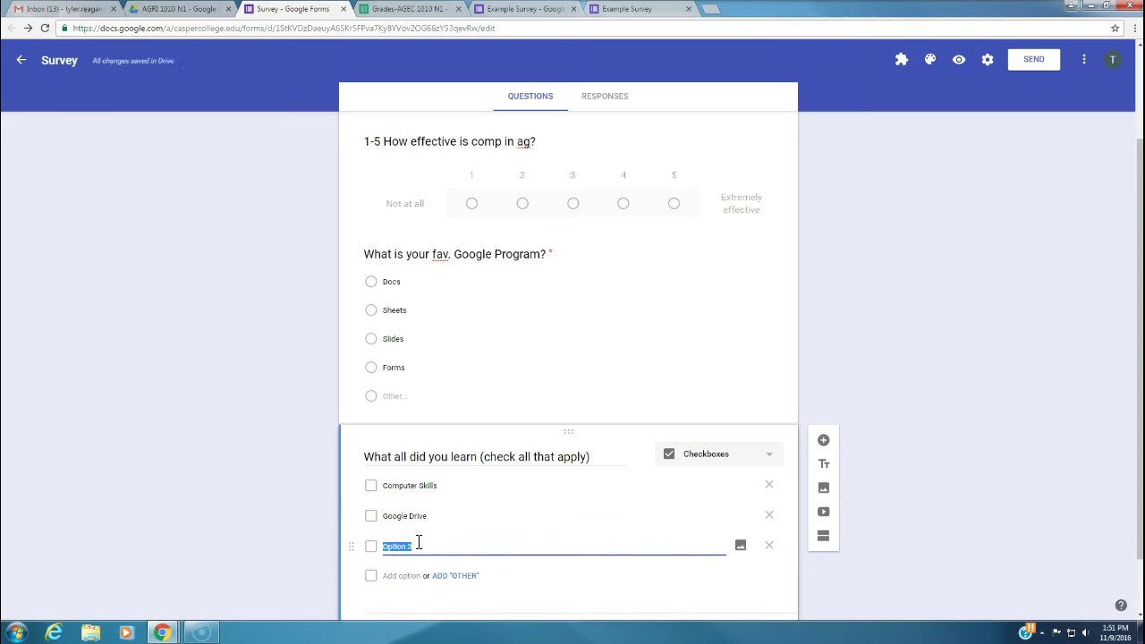
{"action": "type", "text": "Just how to be awesome"}
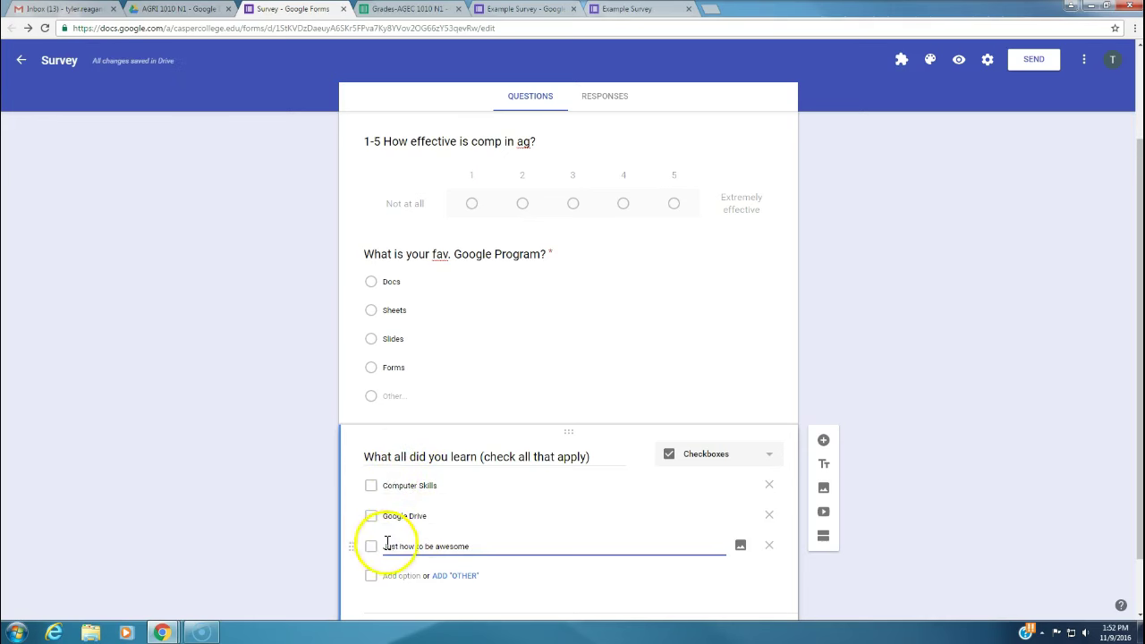
Step: Review the linear scale, multiple-choice and checkbox questions throughout the survey form
{"action": "scroll", "coordinate": [515, 514], "scroll_direction": "down", "scroll_amount": 1}
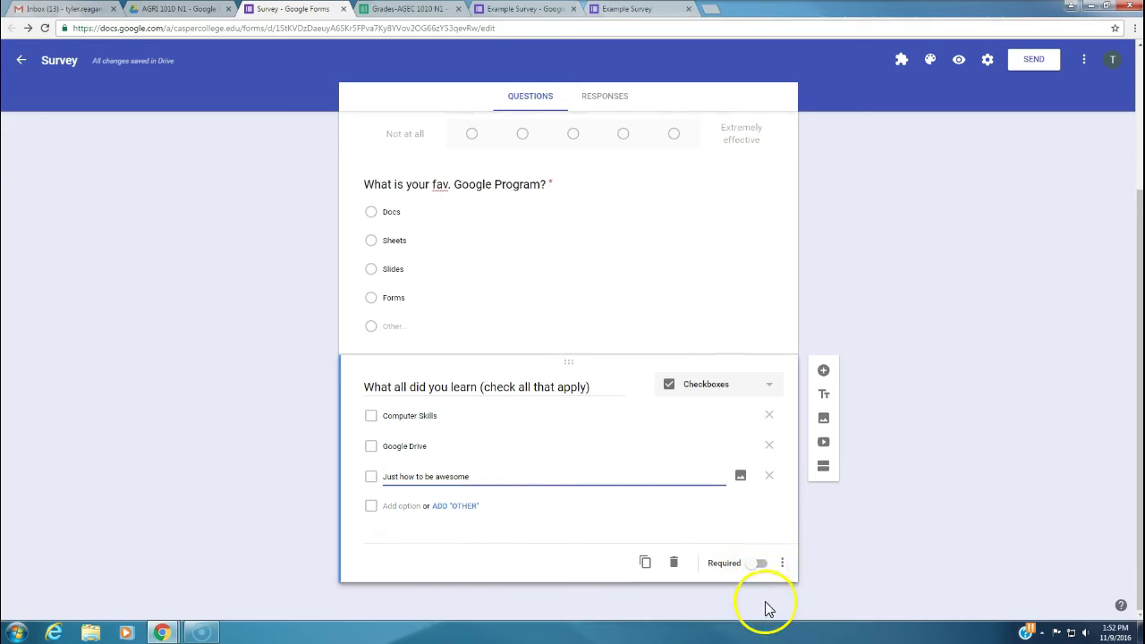
{"action": "scroll", "coordinate": [795, 575], "scroll_direction": "up", "scroll_amount": 3}
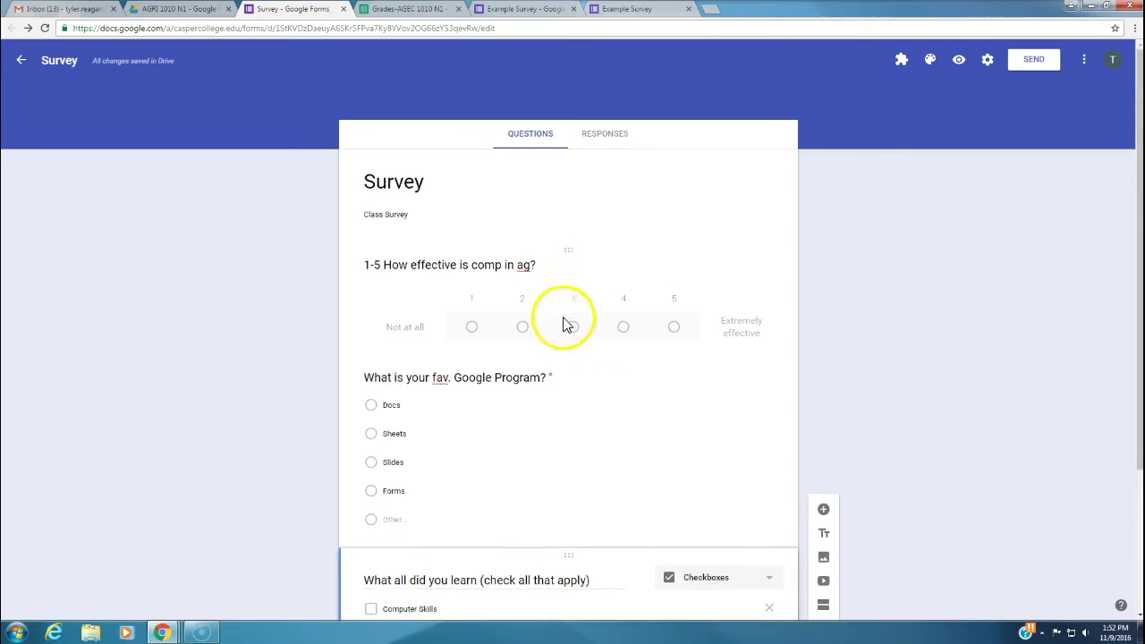
{"action": "scroll", "coordinate": [549, 401], "scroll_direction": "down", "scroll_amount": 1}
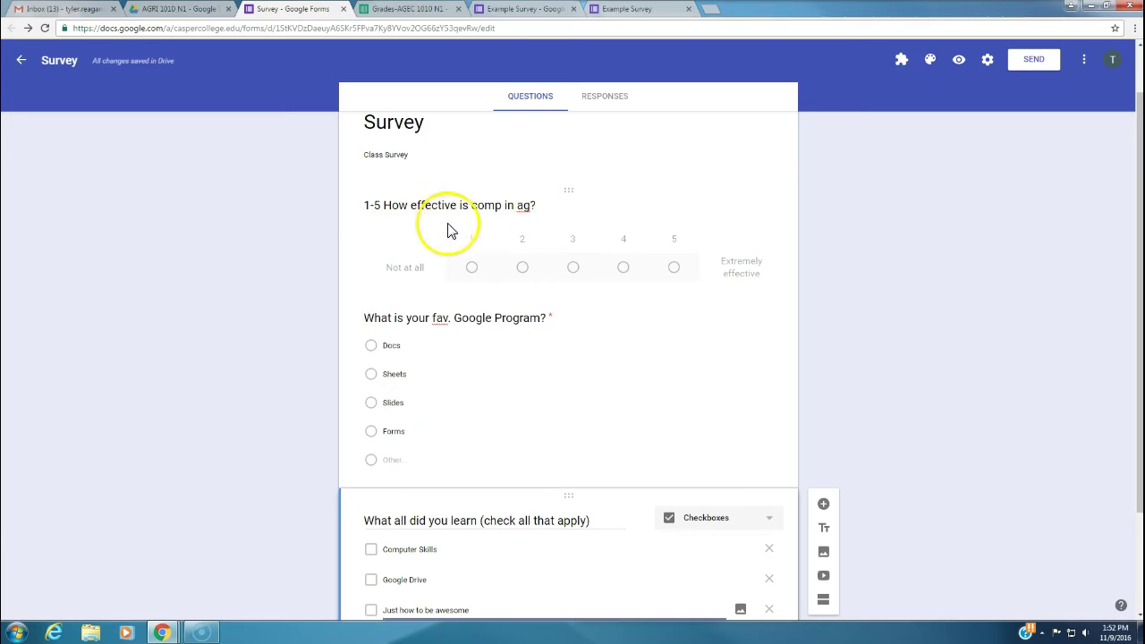
{"action": "scroll", "coordinate": [474, 376], "scroll_direction": "down", "scroll_amount": 2}
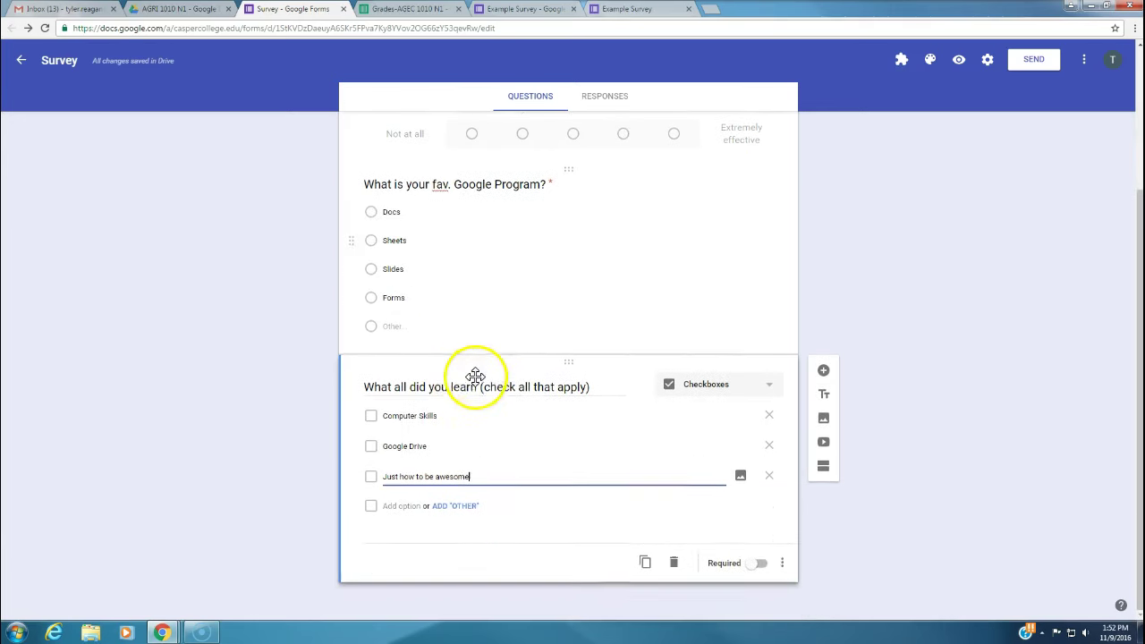
{"action": "left_click", "coordinate": [822, 529]}
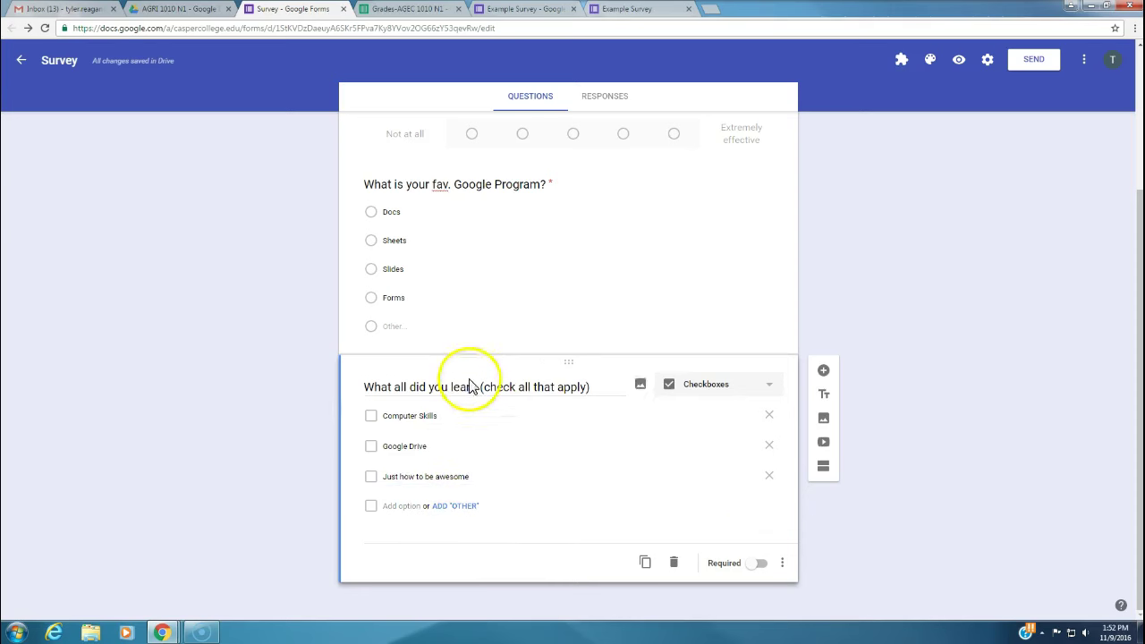
{"action": "scroll", "coordinate": [555, 287], "scroll_direction": "up", "scroll_amount": 3}
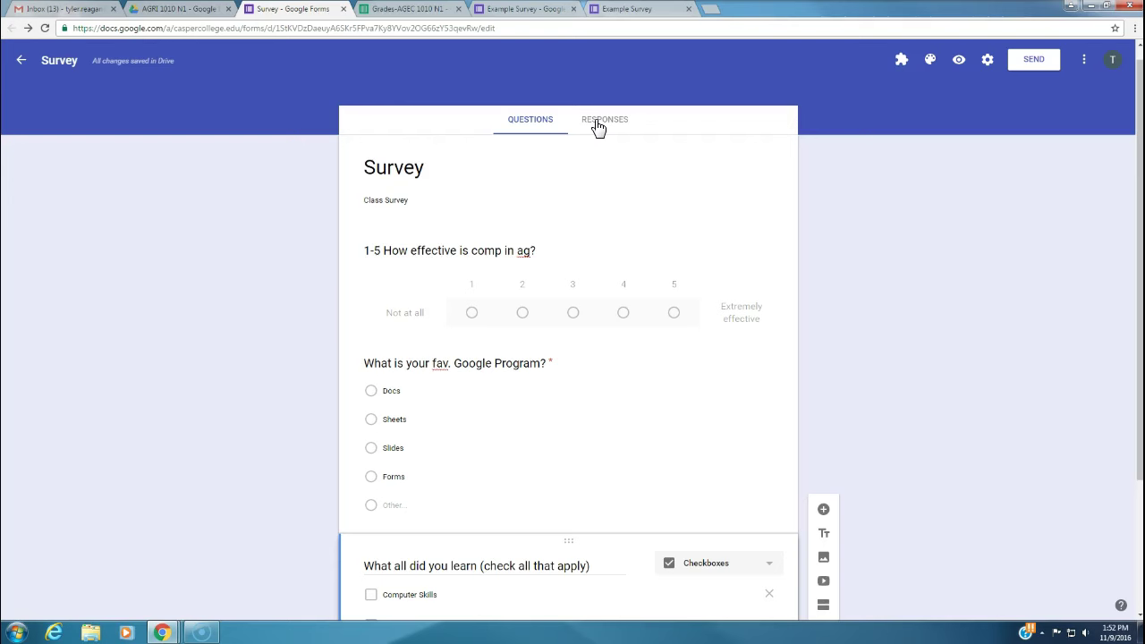
Step: Open the survey's responses and look at the Example Survey response spreadsheet before returning to the form
{"action": "left_click", "coordinate": [598, 126]}
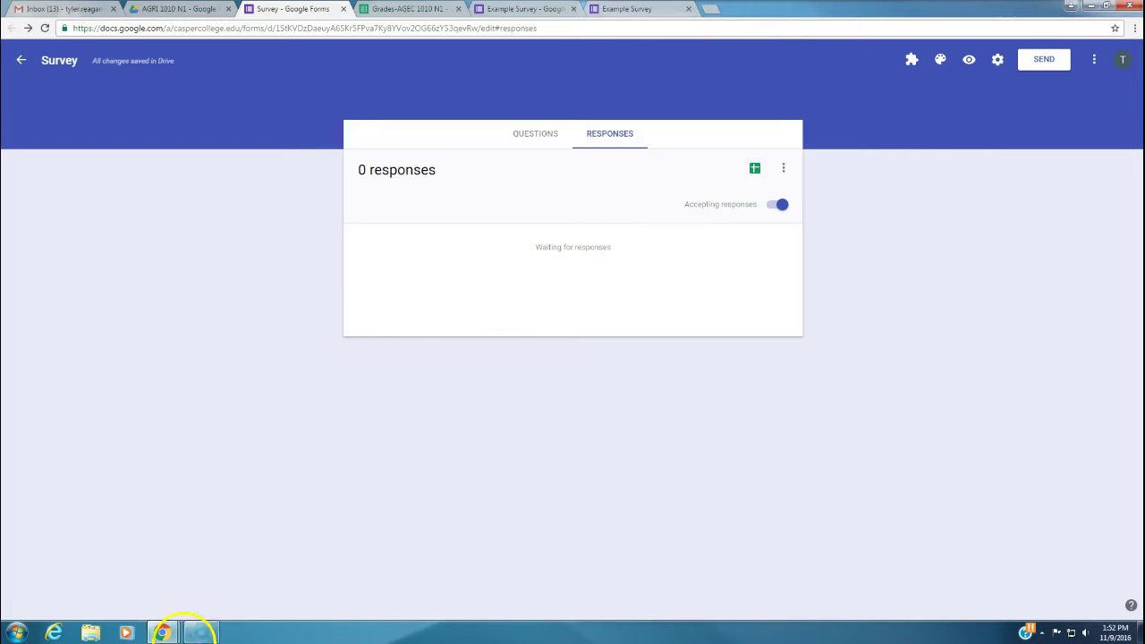
{"action": "mouse_move", "coordinate": [170, 635]}
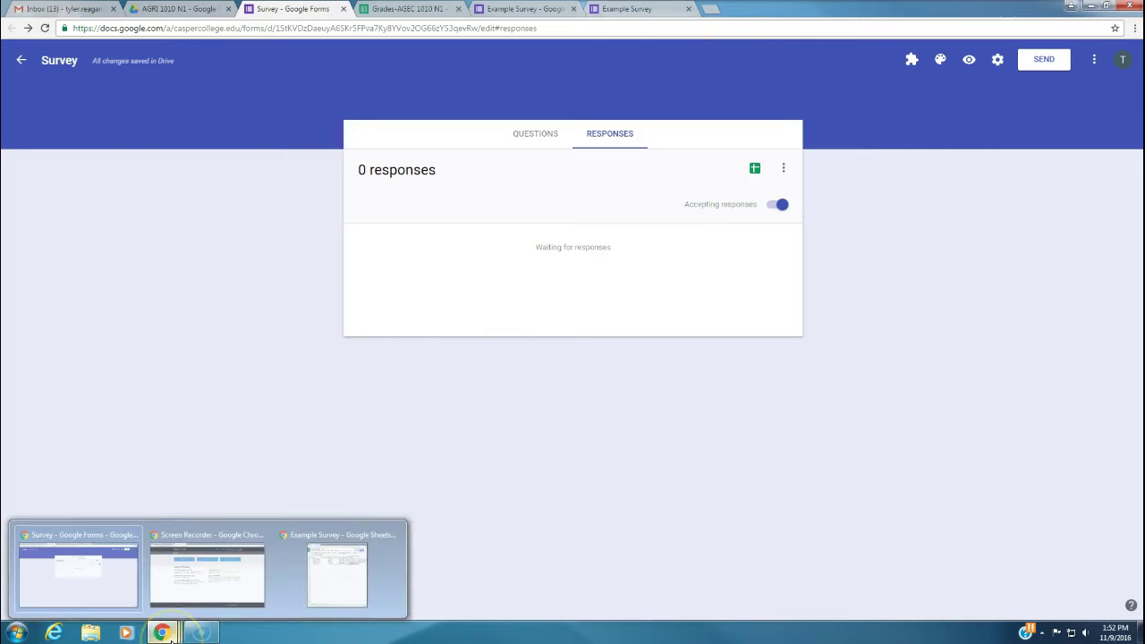
{"action": "left_click", "coordinate": [317, 564]}
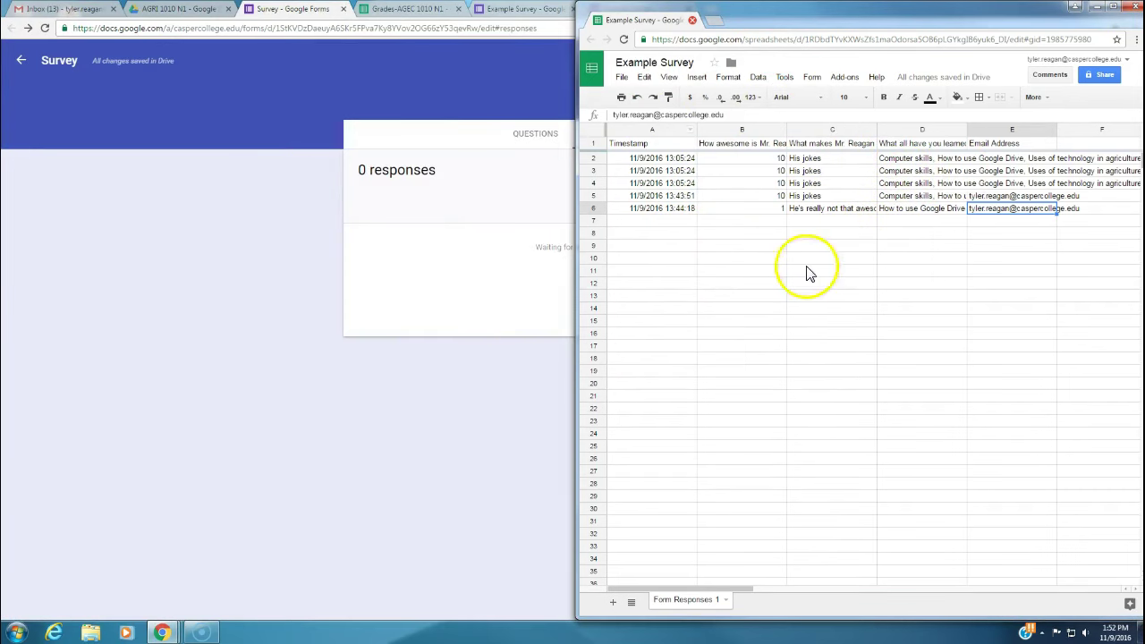
{"action": "left_click", "coordinate": [423, 476]}
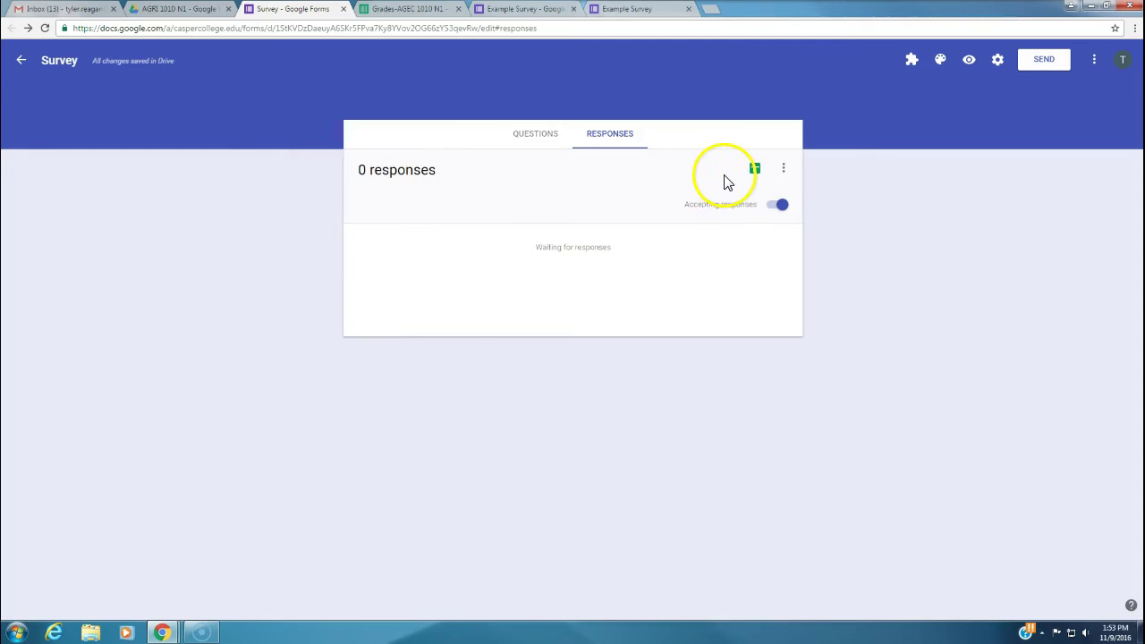
Step: Create a new spreadsheet named "Survey (Responses)" as the destination for the form's responses
{"action": "left_click", "coordinate": [782, 171]}
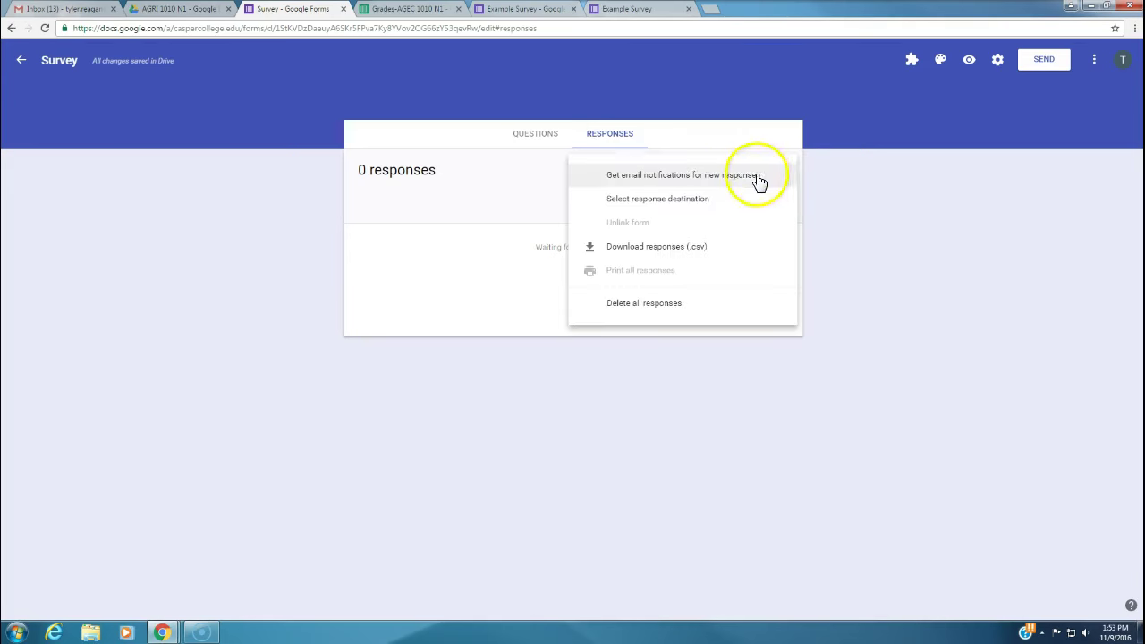
{"action": "left_click", "coordinate": [527, 190]}
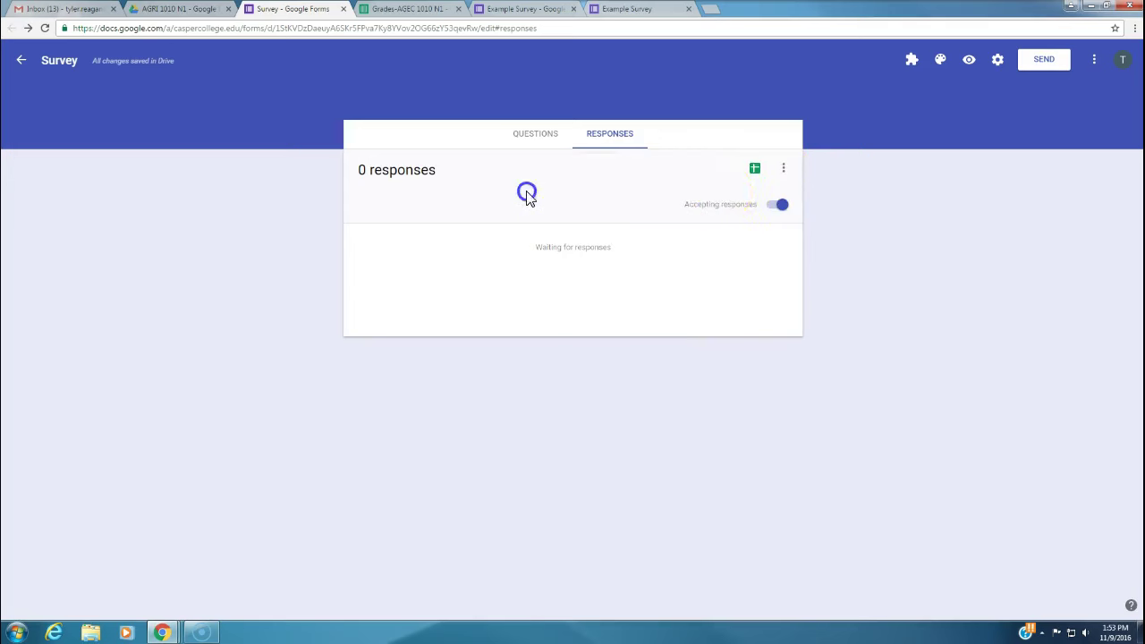
{"action": "left_click", "coordinate": [757, 172]}
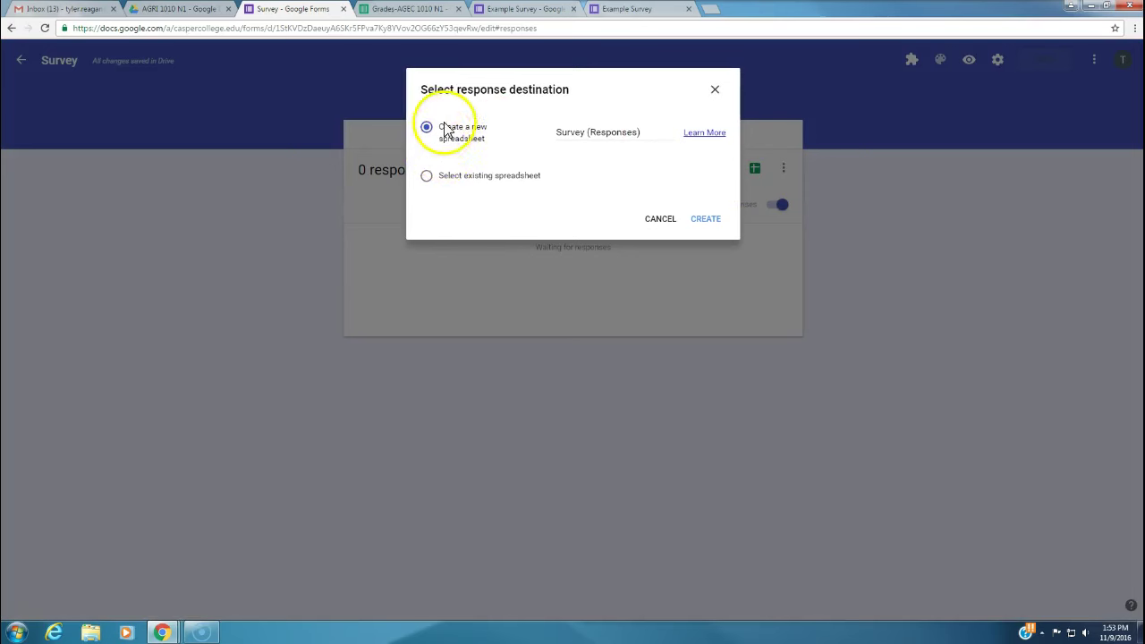
{"action": "left_click", "coordinate": [454, 178]}
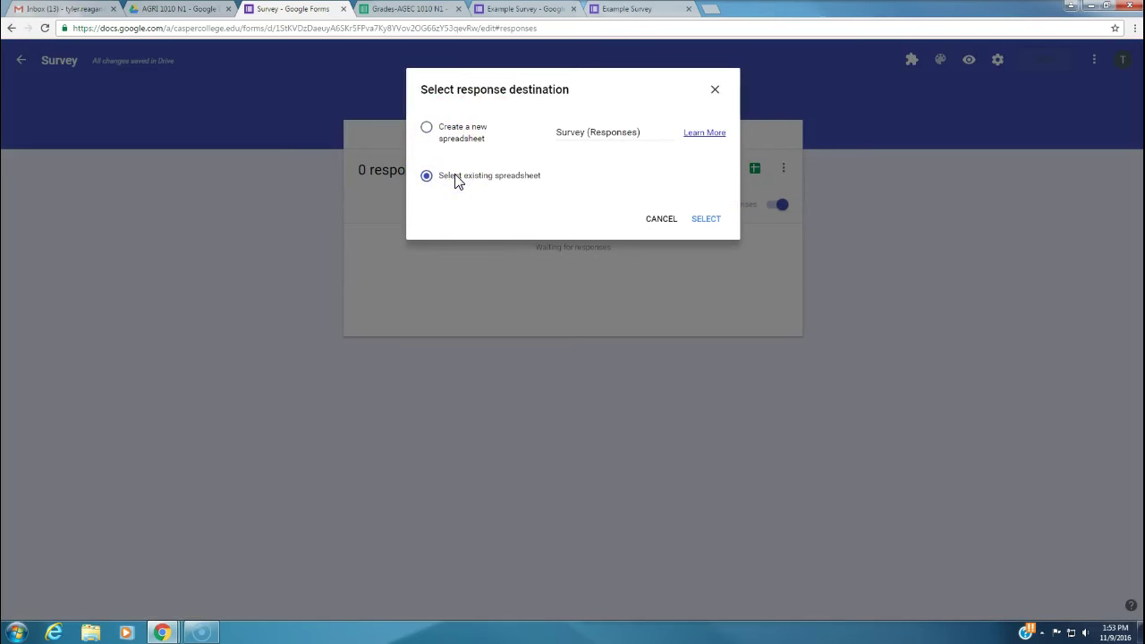
{"action": "left_click", "coordinate": [458, 141]}
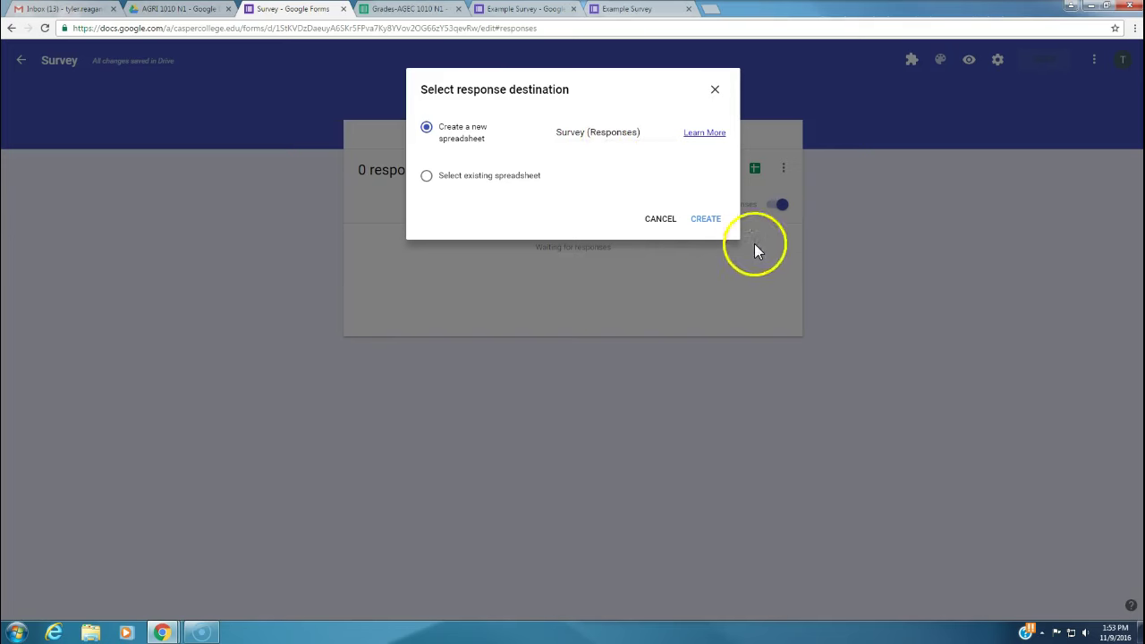
{"action": "left_click", "coordinate": [706, 220]}
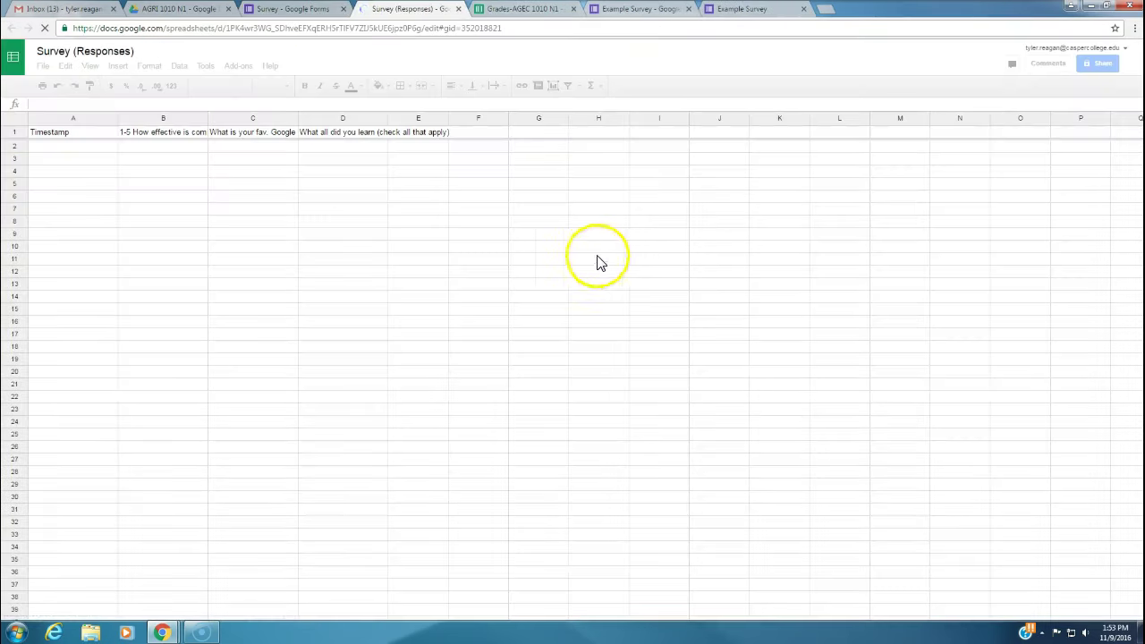
Step: Examine the Timestamp and question headers in row 1 of the response spreadsheet
{"action": "left_click", "coordinate": [81, 132]}
{"action": "left_click_drag", "start_coordinate": [398, 140], "coordinate": [418, 141]}
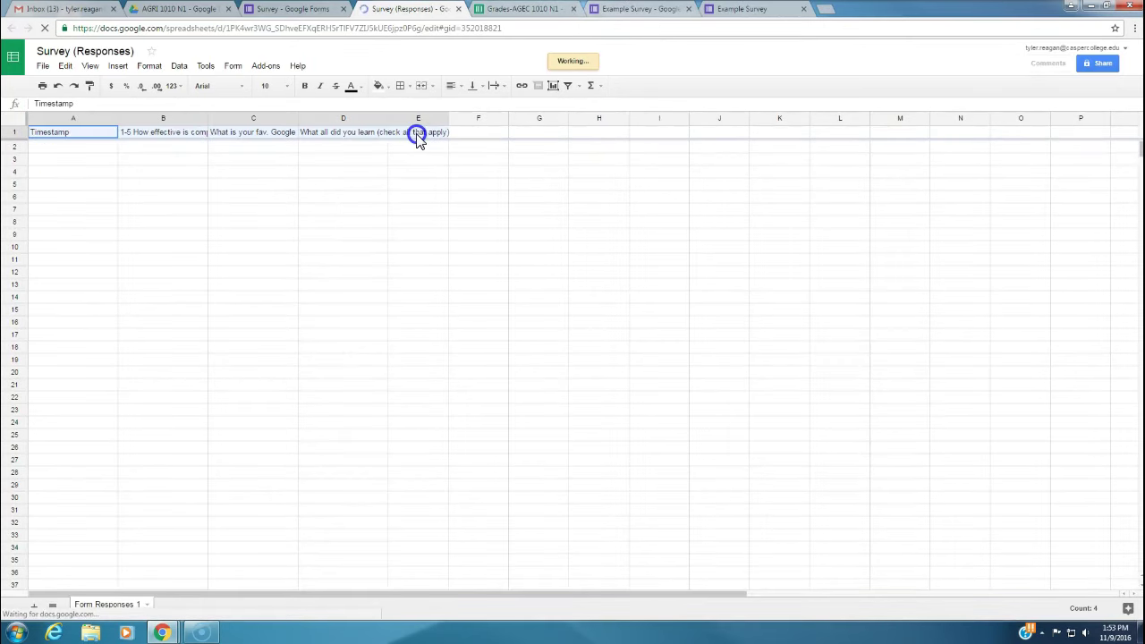
{"action": "left_click", "coordinate": [80, 138]}
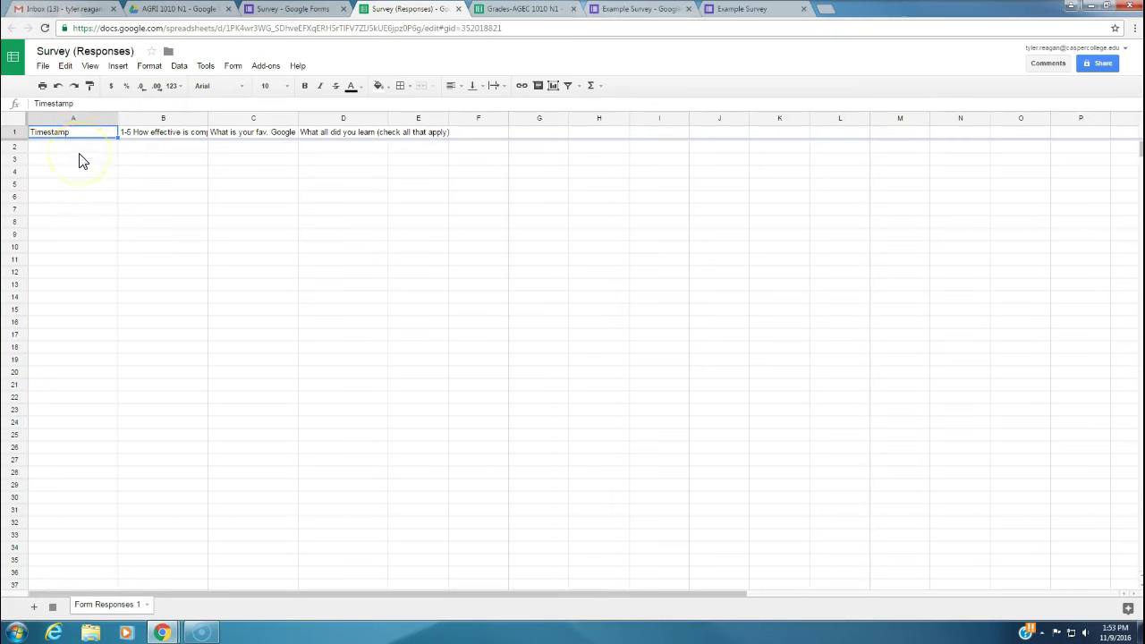
Step: Return to the Survey form and look over its live preview as a respondent would see it
{"action": "left_click", "coordinate": [292, 11]}
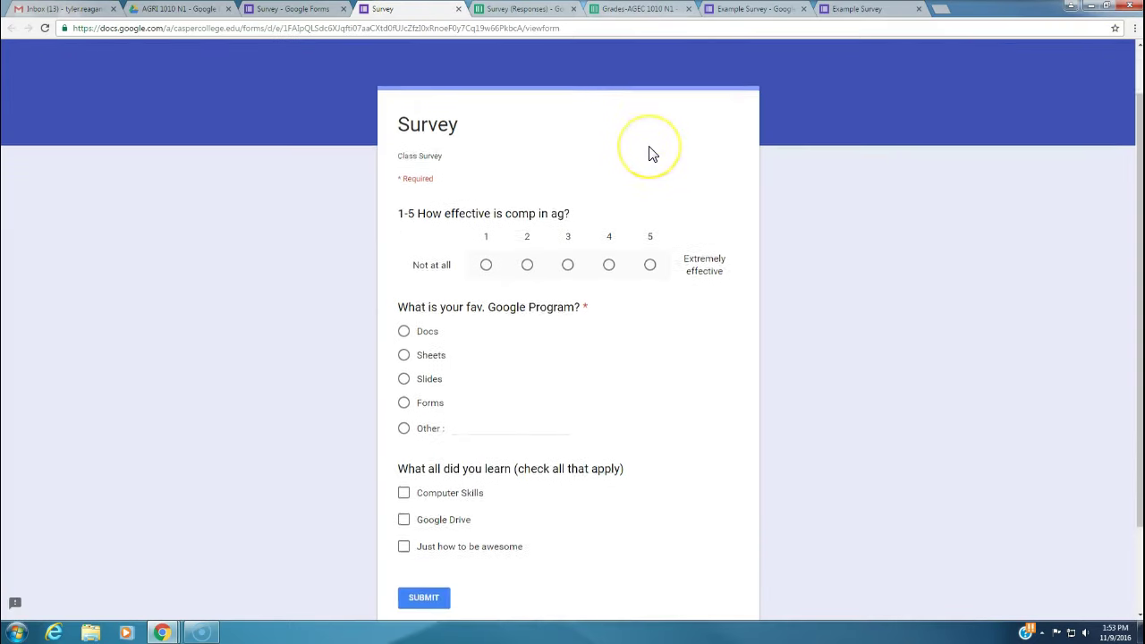
{"action": "scroll", "coordinate": [556, 150], "scroll_direction": "up", "scroll_amount": 1}
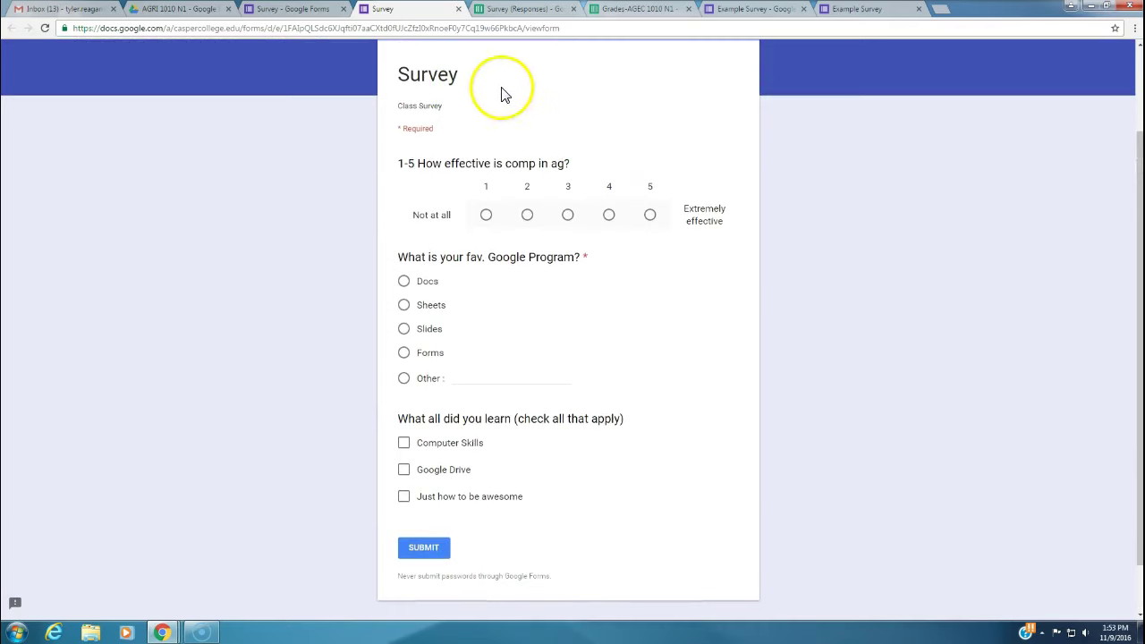
{"action": "scroll", "coordinate": [586, 130], "scroll_direction": "up", "scroll_amount": 2}
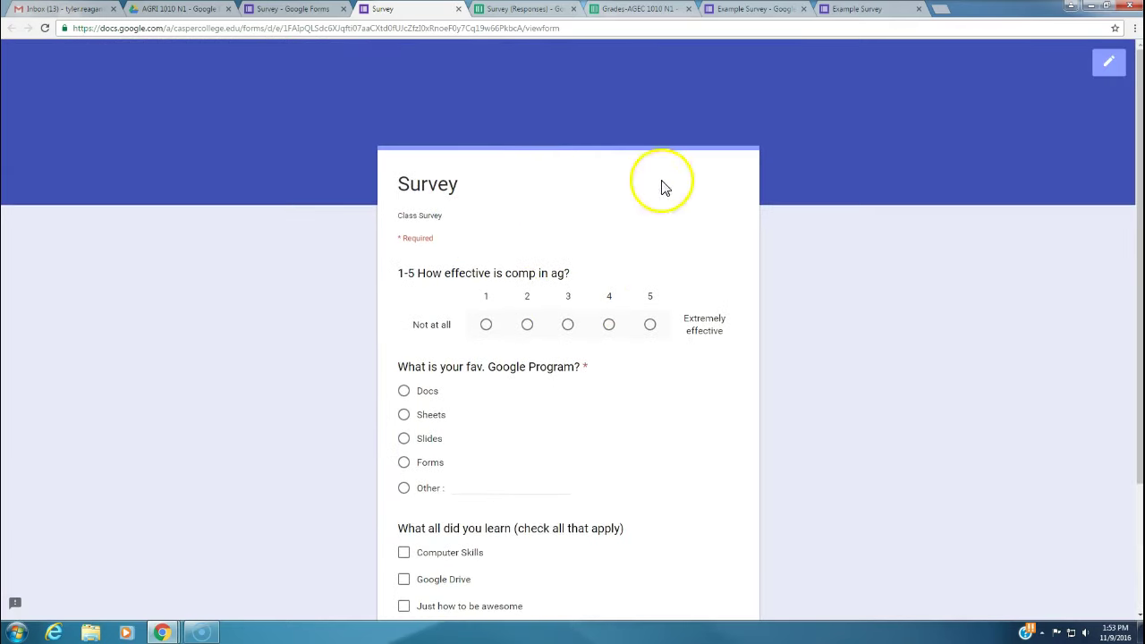
Step: Preview the Survey form and submit a response rating effectiveness 5, choosing Forms and checking all three learned items
{"action": "left_click", "coordinate": [291, 10]}
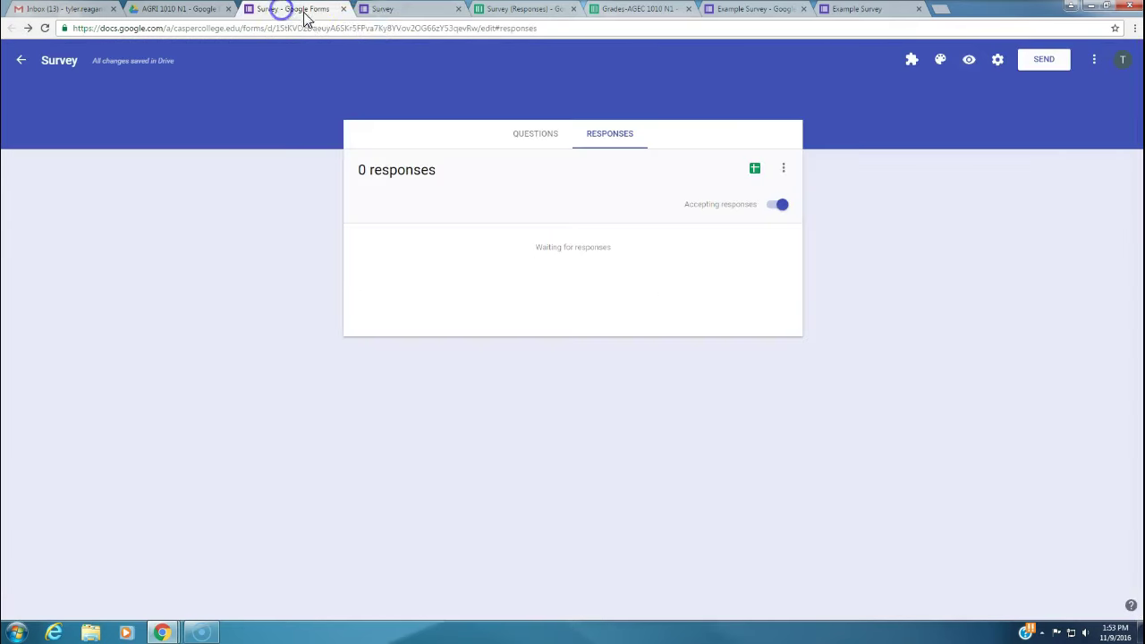
{"action": "left_click", "coordinate": [970, 59]}
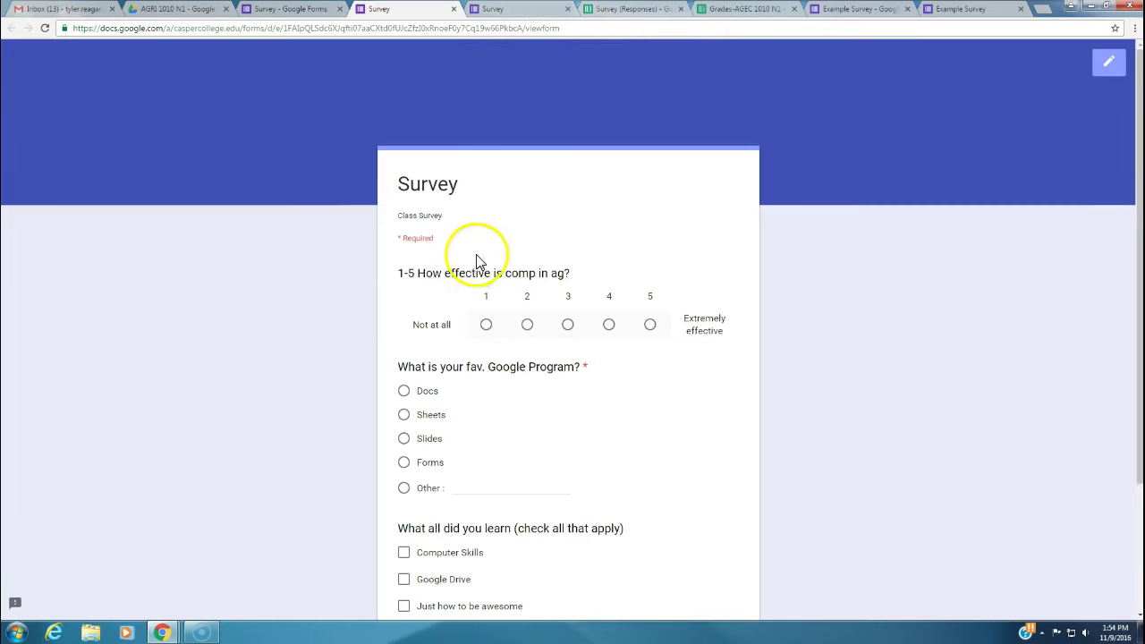
{"action": "scroll", "coordinate": [475, 258], "scroll_direction": "down", "scroll_amount": 2}
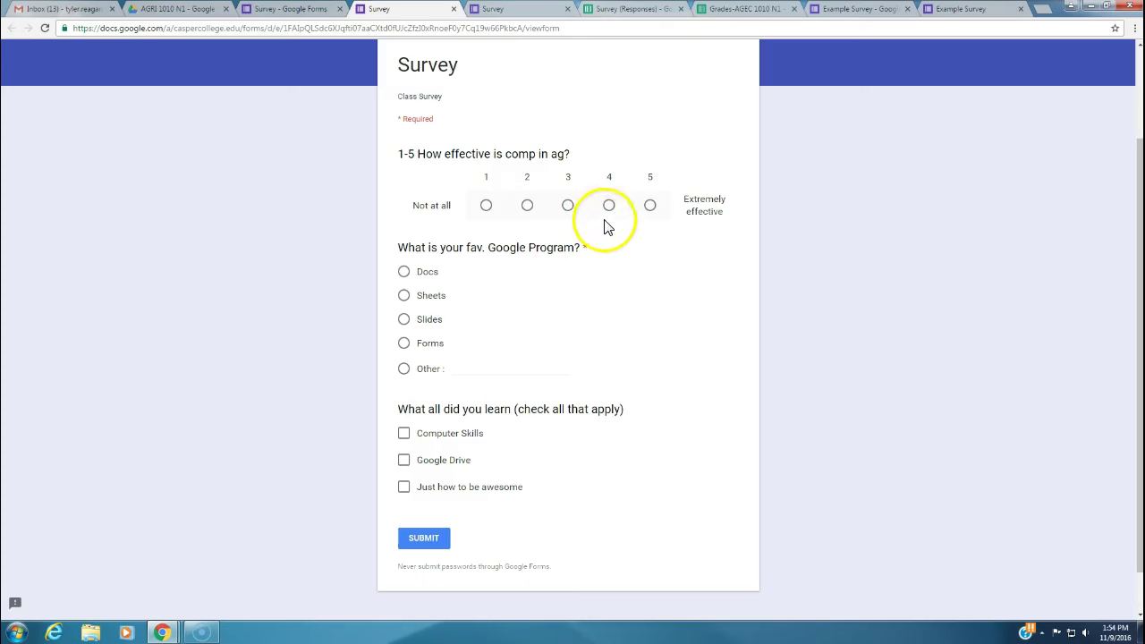
{"action": "left_click", "coordinate": [649, 207]}
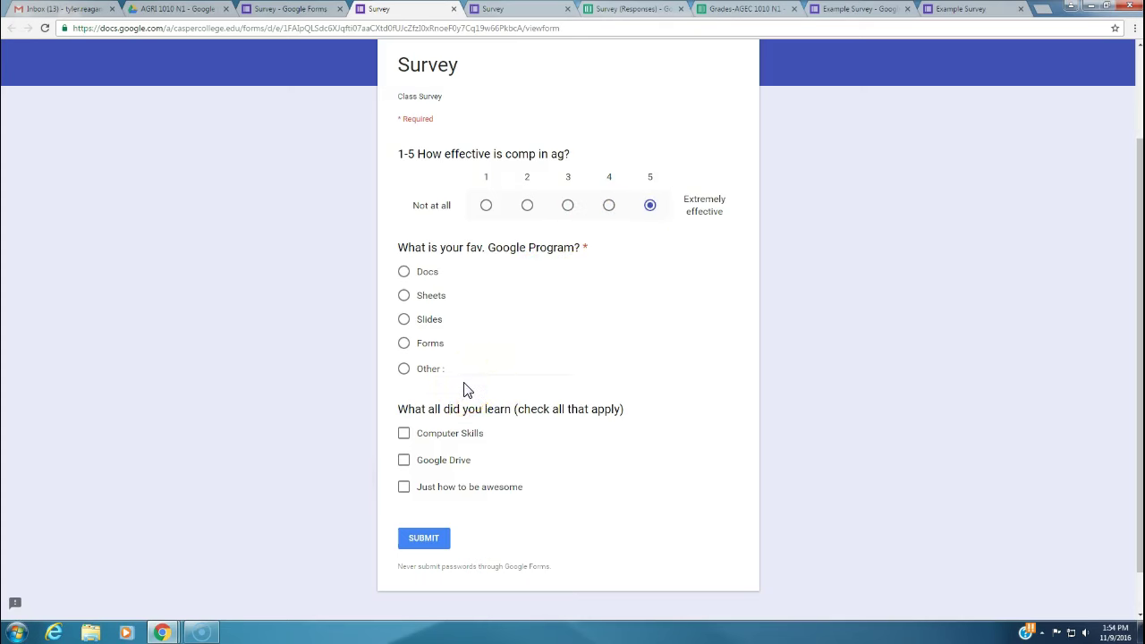
{"action": "left_click", "coordinate": [405, 348]}
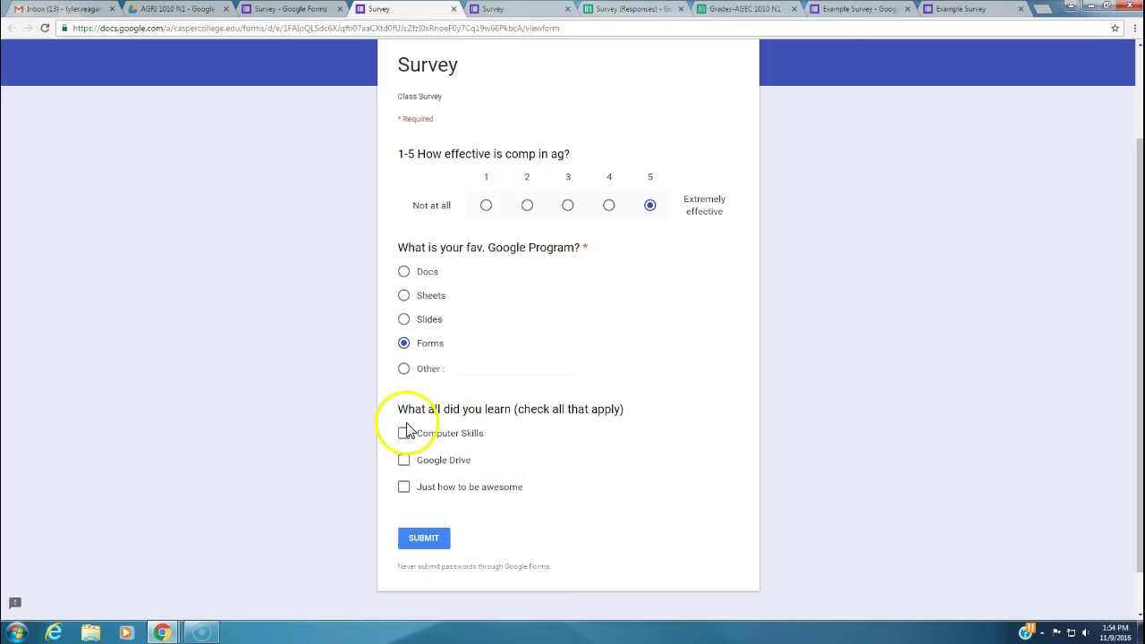
{"action": "left_click", "coordinate": [407, 467]}
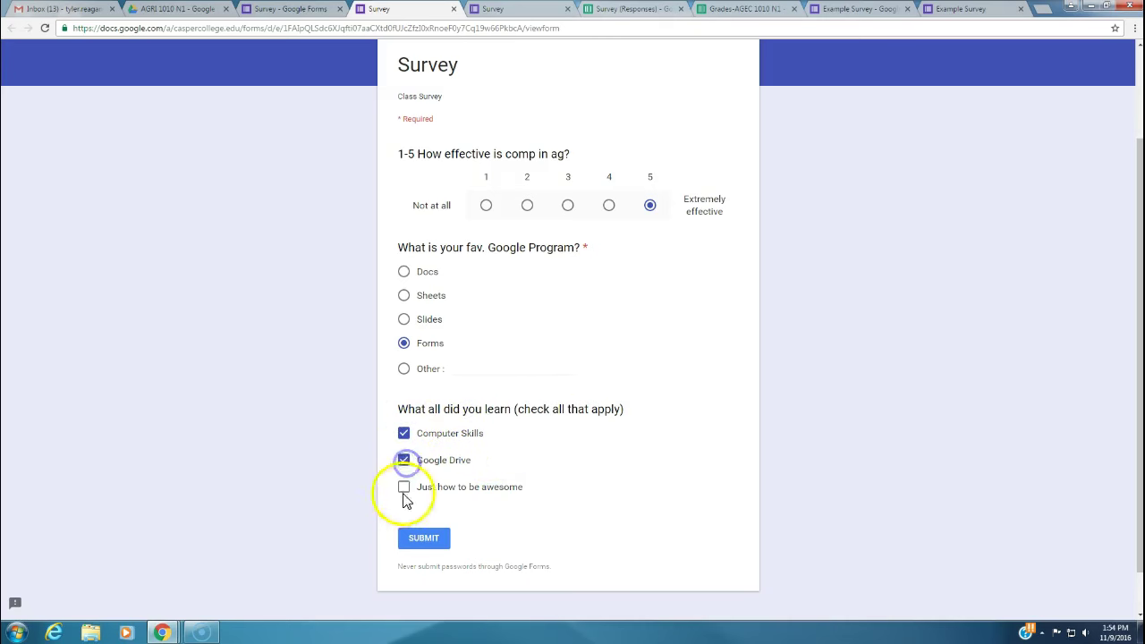
{"action": "left_click", "coordinate": [422, 541]}
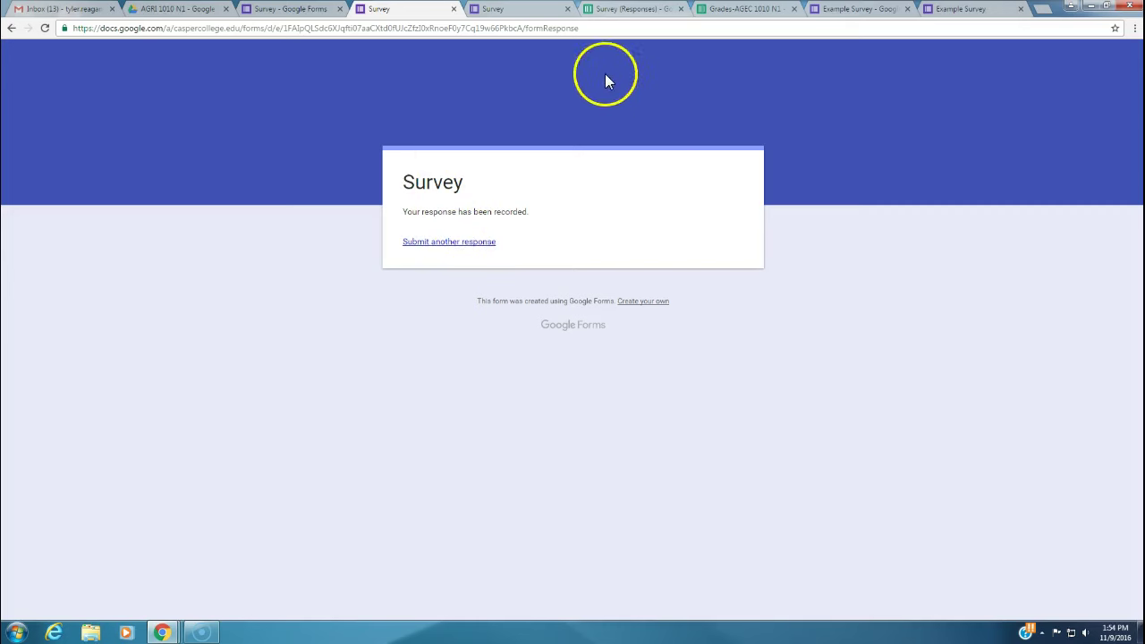
Step: Examine the submitted answers in row 2 of the Survey (Responses) spreadsheet, cell by cell from the timestamp to the checkbox answers
{"action": "left_click", "coordinate": [629, 12]}
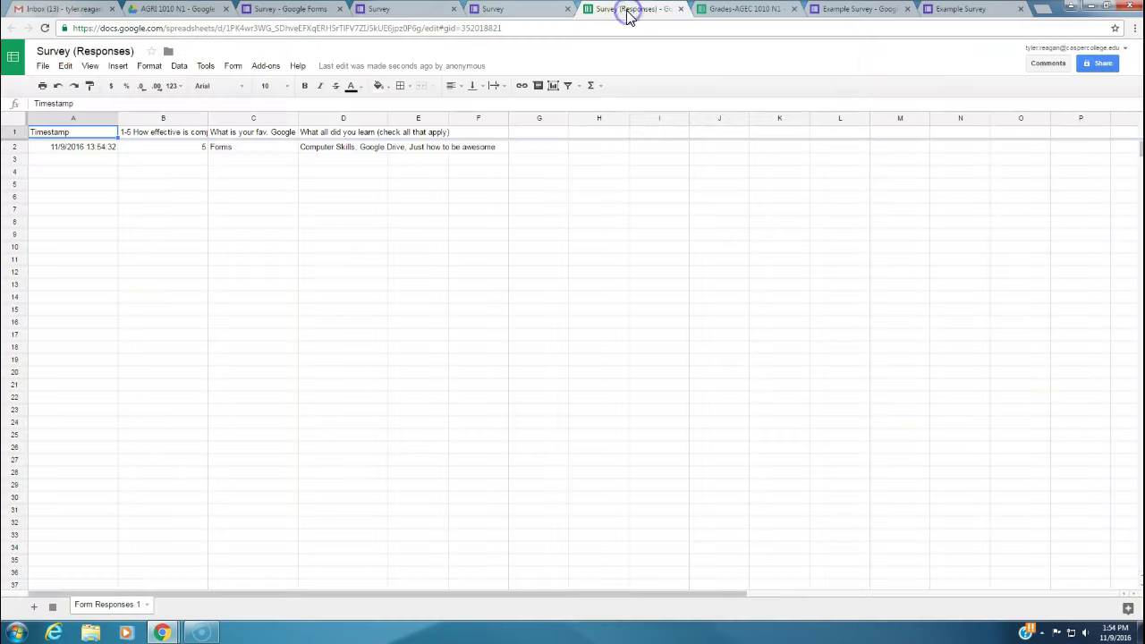
{"action": "left_click", "coordinate": [88, 150]}
{"action": "left_click_drag", "start_coordinate": [255, 150], "coordinate": [370, 143]}
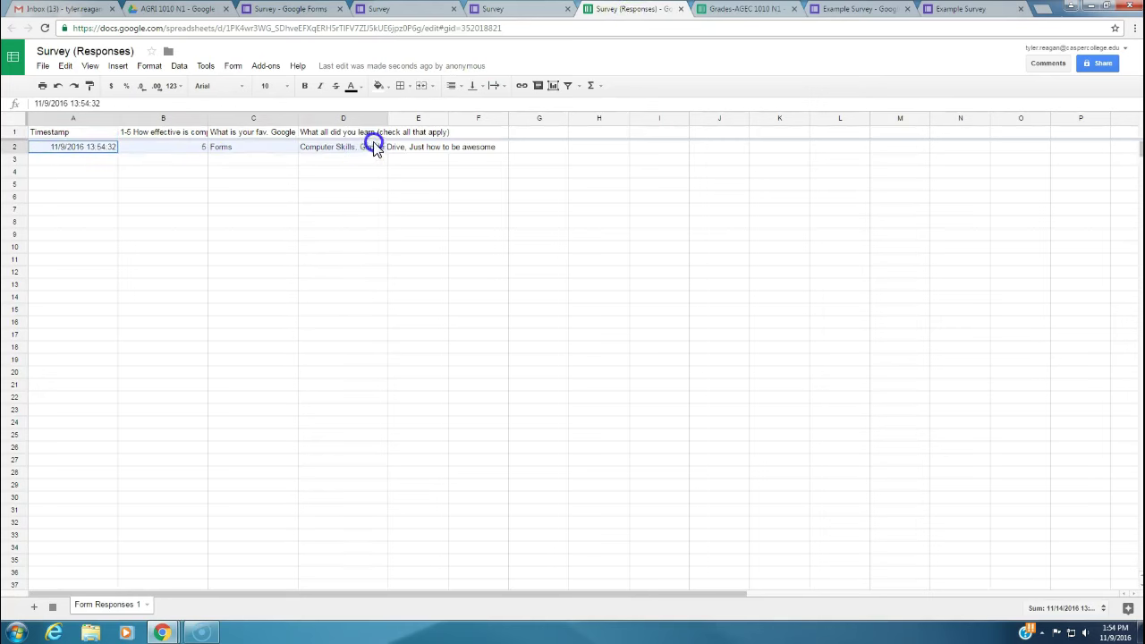
{"action": "left_click", "coordinate": [78, 148]}
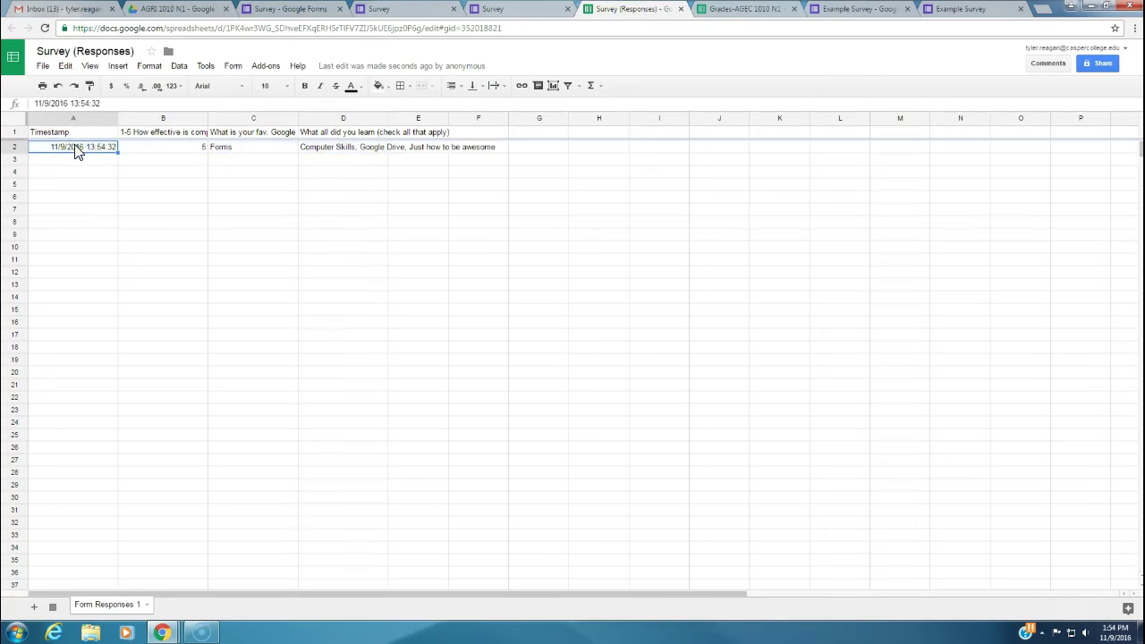
{"action": "left_click", "coordinate": [157, 150]}
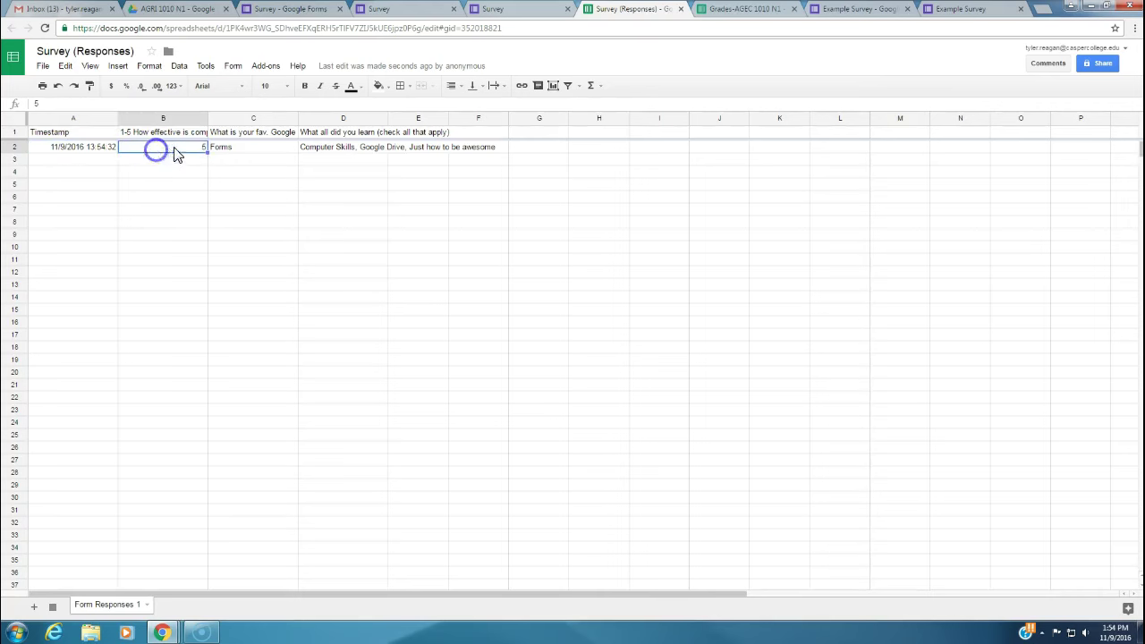
{"action": "left_click", "coordinate": [246, 148]}
{"action": "left_click", "coordinate": [320, 147]}
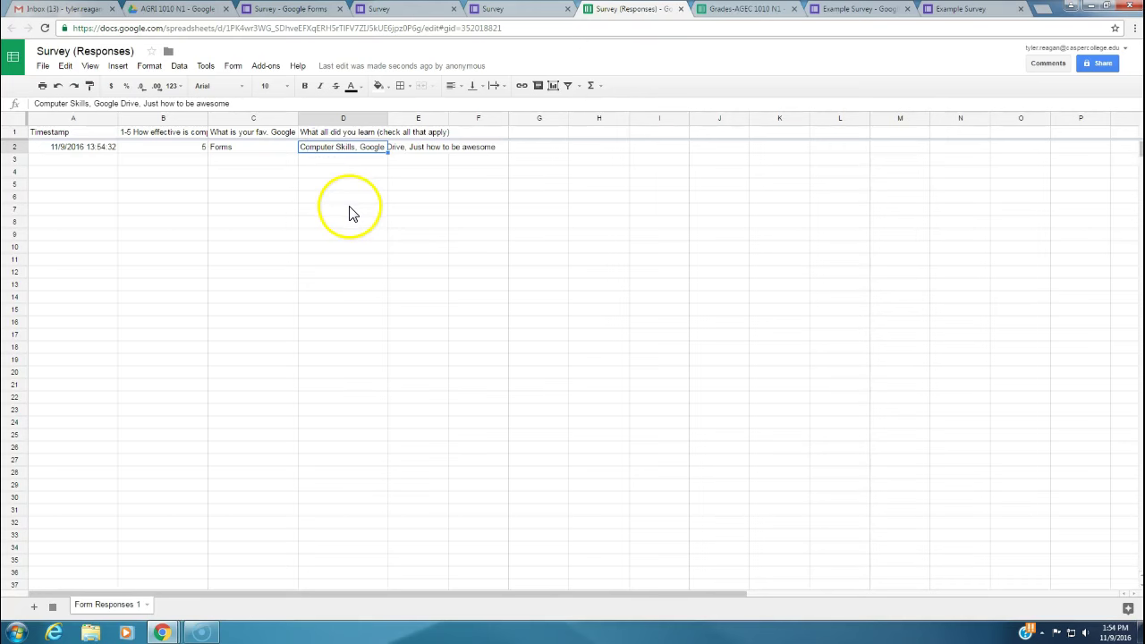
Step: Close both survey preview pages and look over the response summary charts for all three questions in the form editor
{"action": "left_click", "coordinate": [452, 11]}
{"action": "left_click", "coordinate": [453, 9]}
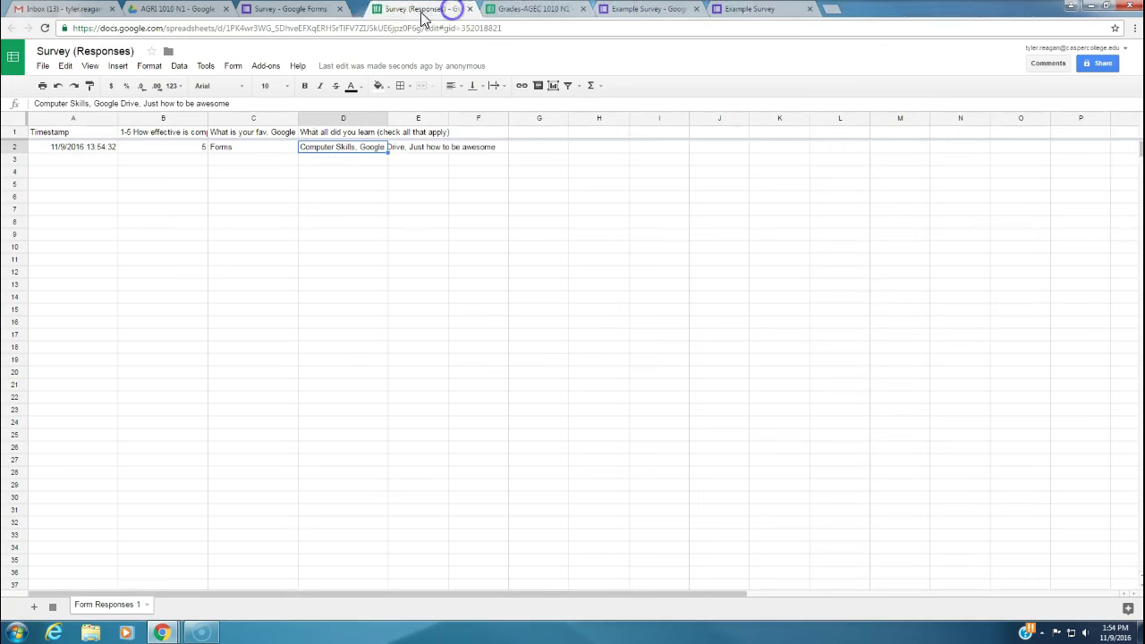
{"action": "left_click", "coordinate": [295, 13]}
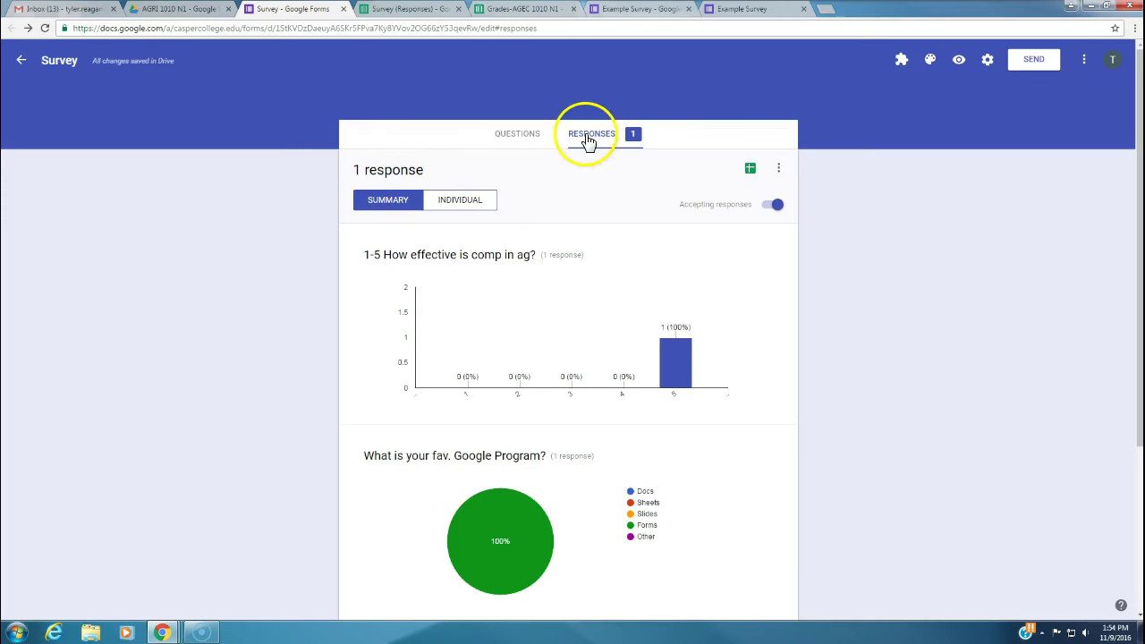
{"action": "scroll", "coordinate": [447, 251], "scroll_direction": "down", "scroll_amount": 3}
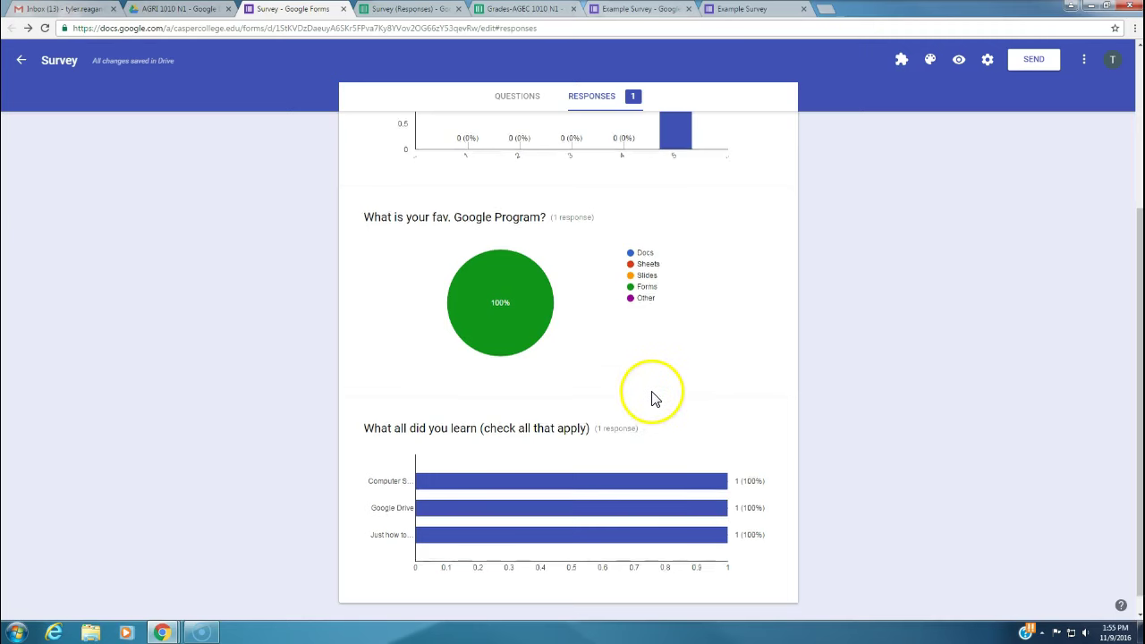
{"action": "scroll", "coordinate": [655, 398], "scroll_direction": "up", "scroll_amount": 1}
{"action": "scroll", "coordinate": [655, 397], "scroll_direction": "up", "scroll_amount": 3}
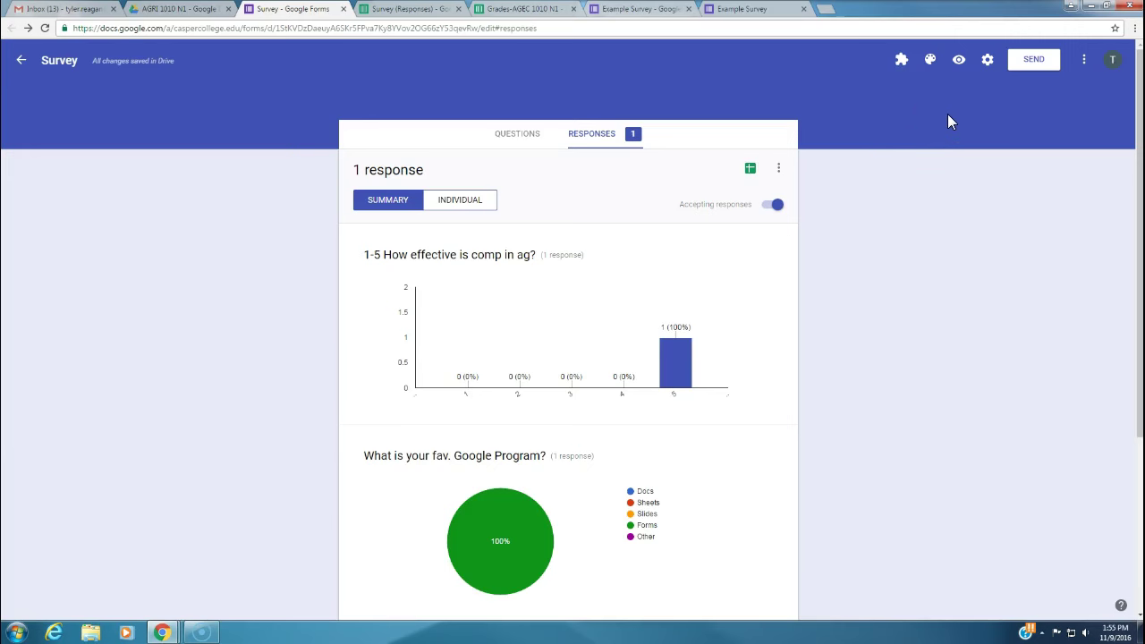
Step: Turn on Collect email address in the form's general settings and save them
{"action": "left_click", "coordinate": [985, 61]}
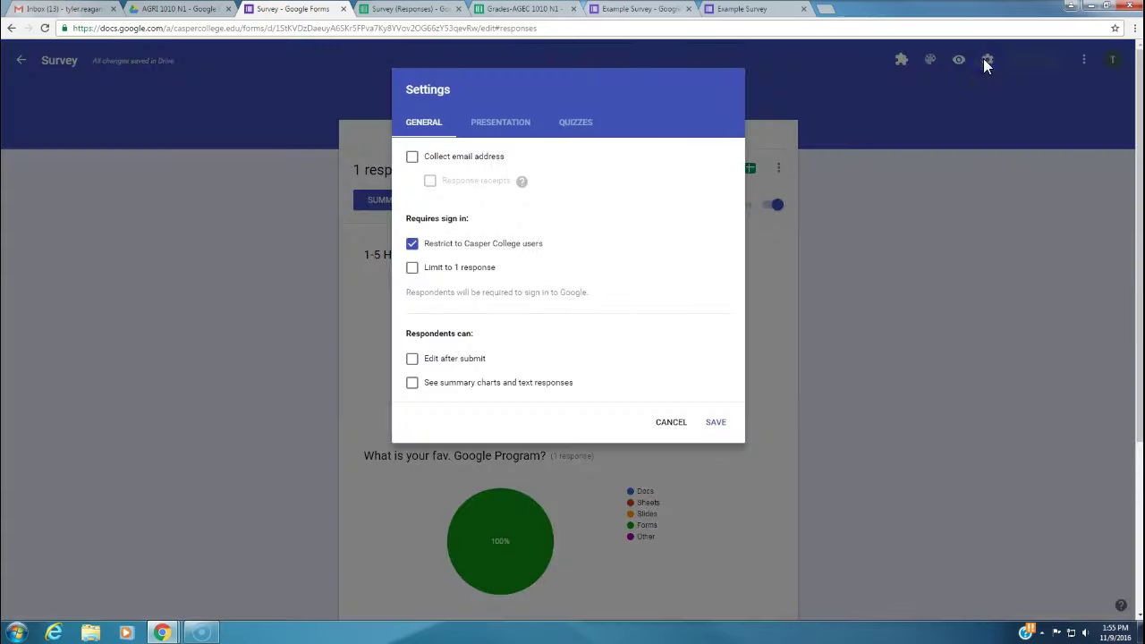
{"action": "left_click", "coordinate": [413, 163]}
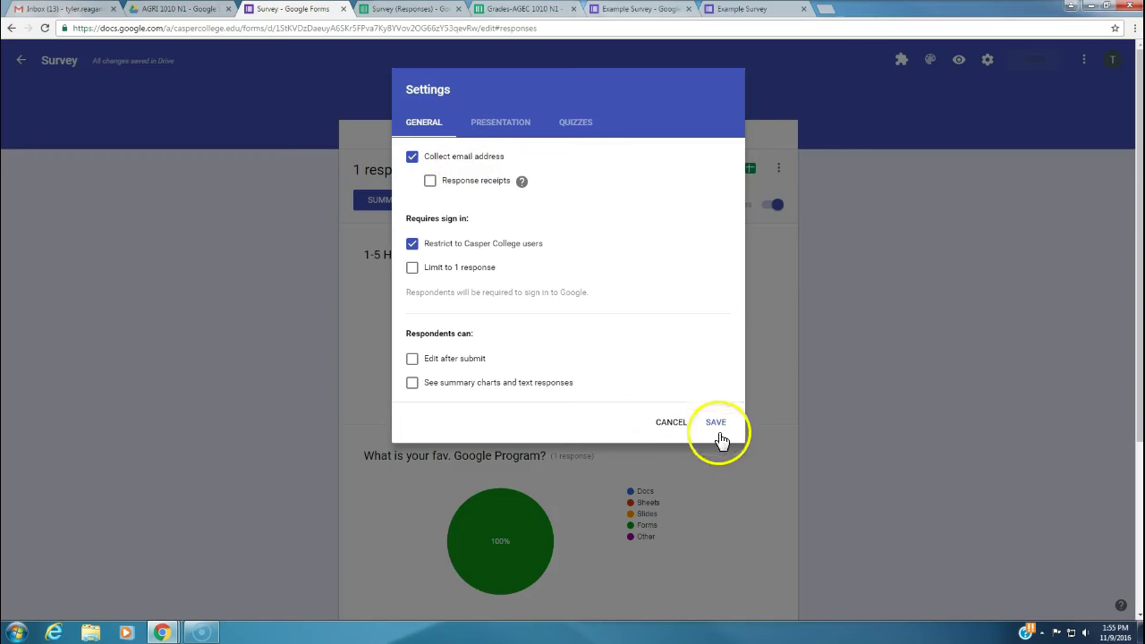
{"action": "left_click", "coordinate": [412, 158]}
{"action": "left_click", "coordinate": [414, 159]}
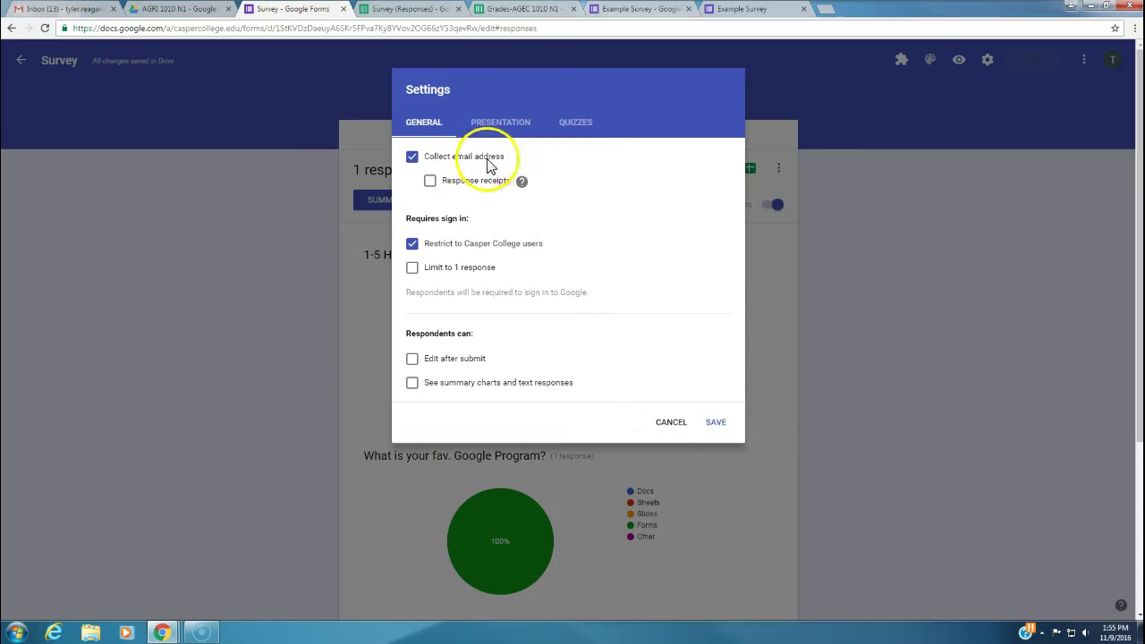
{"action": "left_click", "coordinate": [718, 424]}
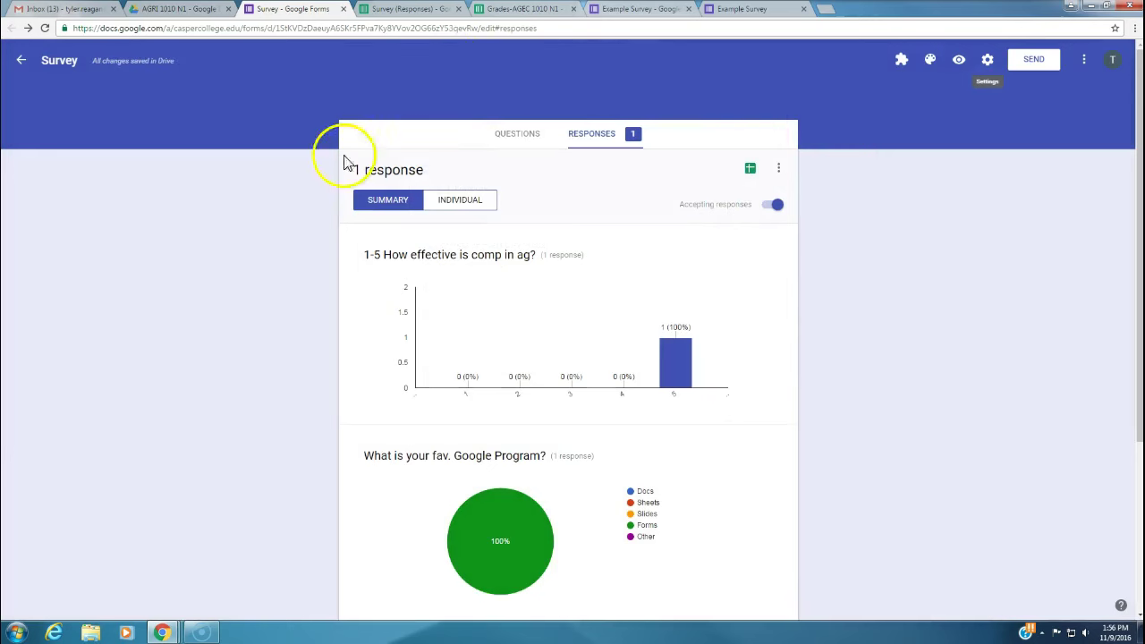
Step: Preview the updated form from its questions view and submit a second response with rating 5, Forms and all three checkboxes
{"action": "left_click", "coordinate": [519, 136]}
{"action": "left_click", "coordinate": [576, 138]}
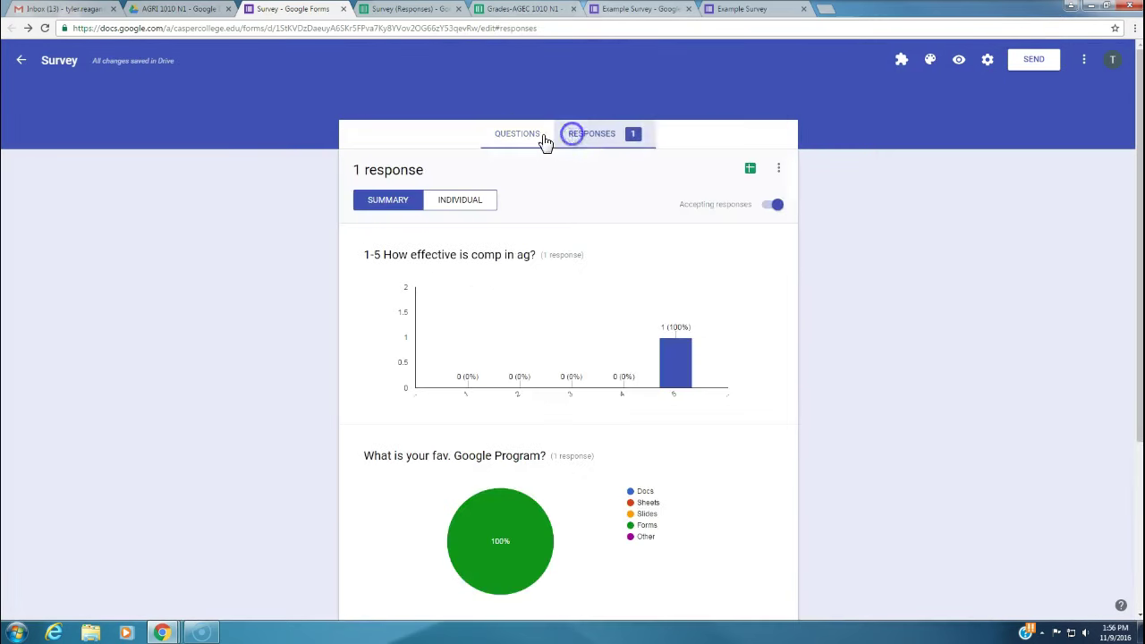
{"action": "left_click", "coordinate": [525, 136]}
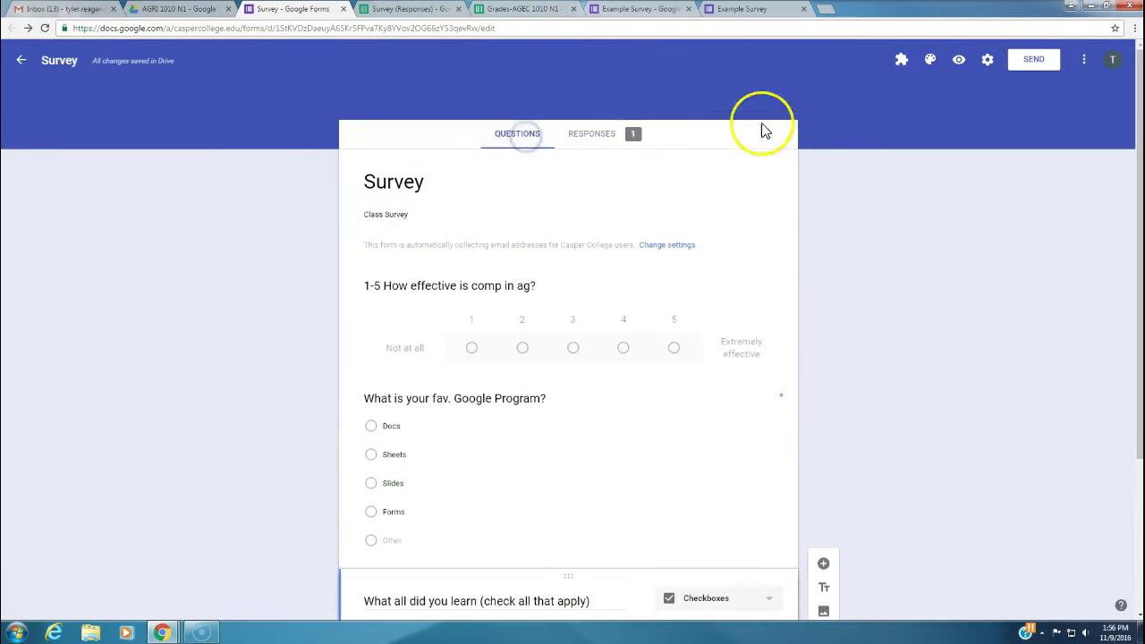
{"action": "left_click", "coordinate": [960, 61]}
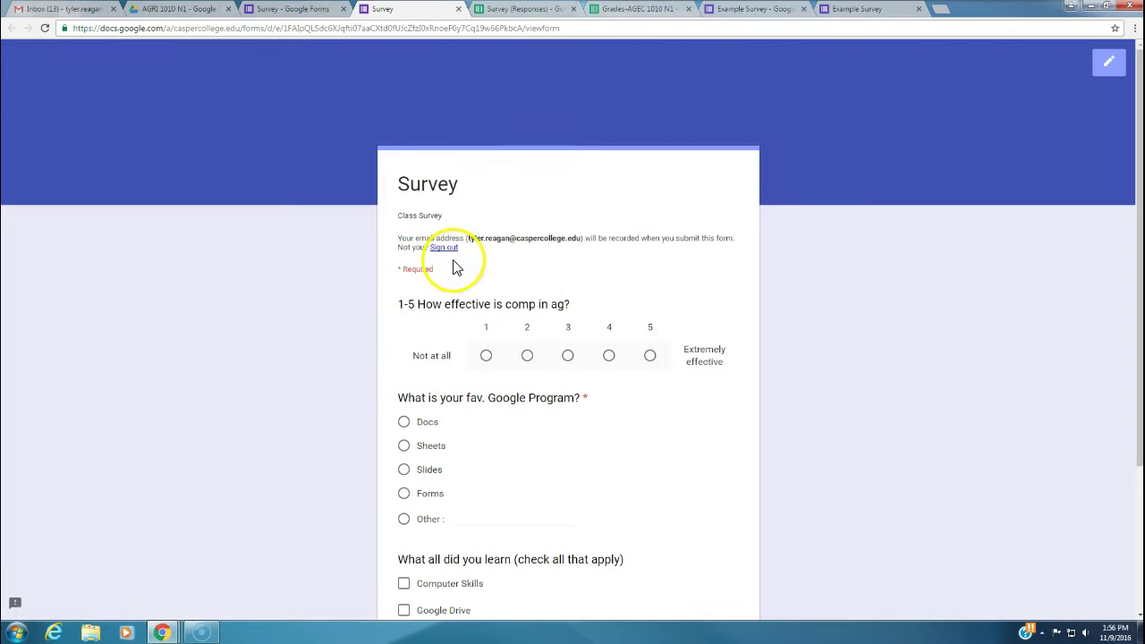
{"action": "left_click", "coordinate": [651, 356]}
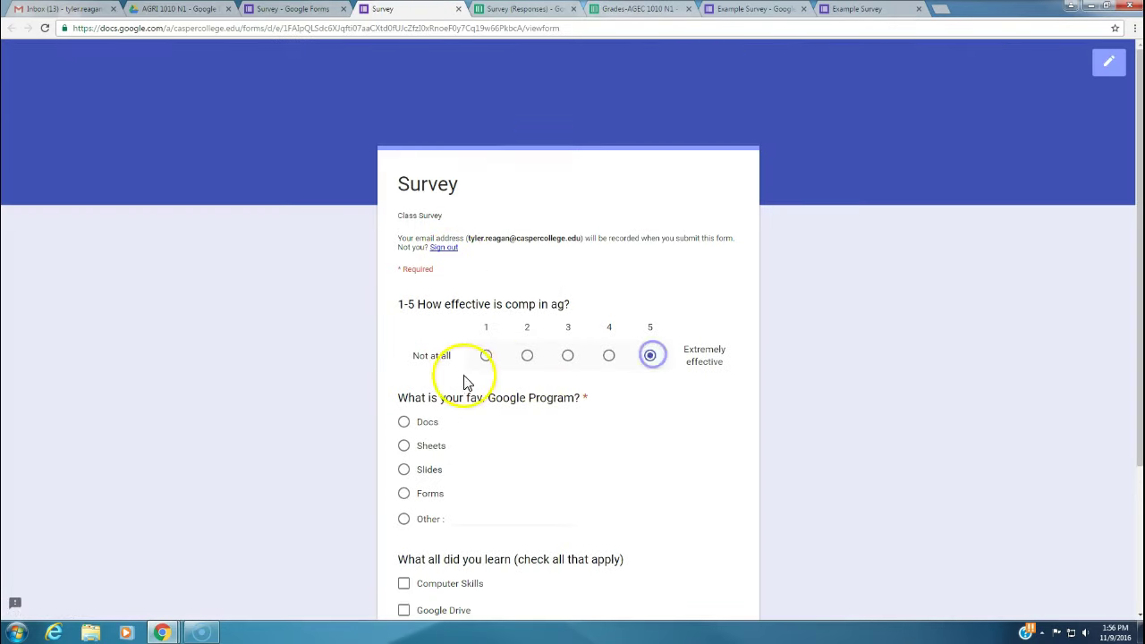
{"action": "scroll", "coordinate": [430, 376], "scroll_direction": "down", "scroll_amount": 3}
{"action": "left_click", "coordinate": [403, 376]}
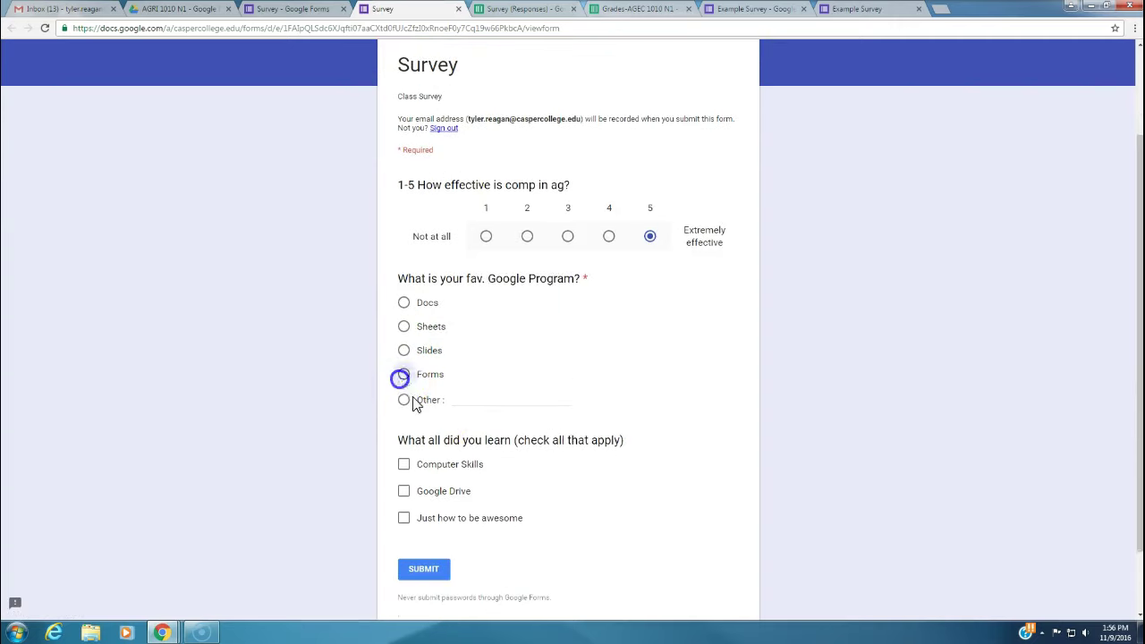
{"action": "left_click", "coordinate": [404, 465]}
{"action": "left_click", "coordinate": [404, 491]}
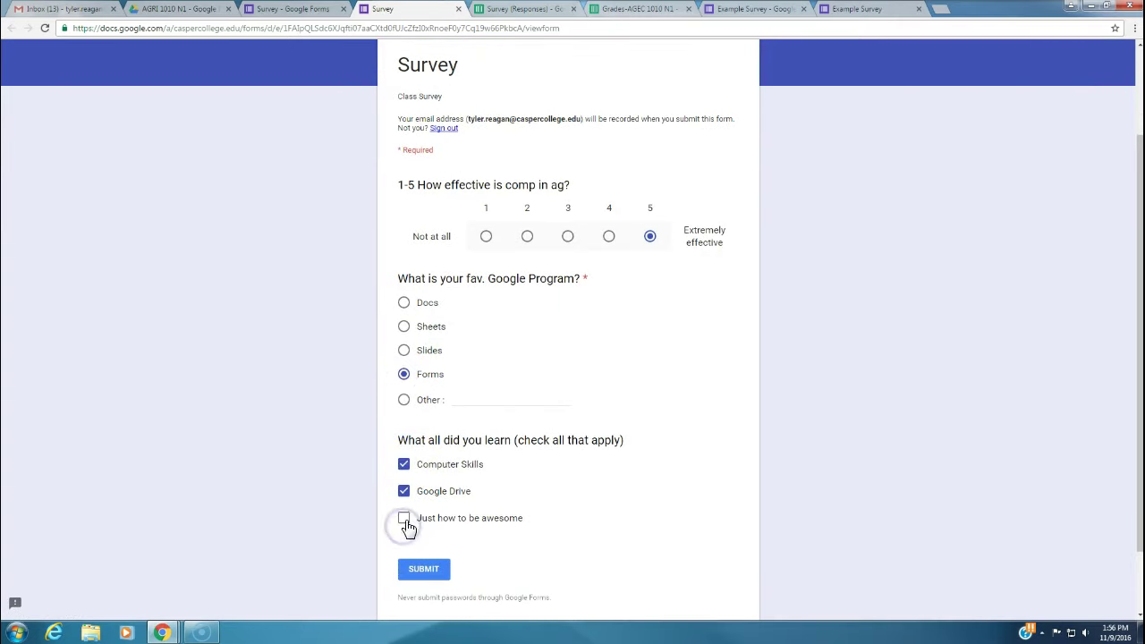
{"action": "left_click", "coordinate": [404, 519]}
{"action": "left_click", "coordinate": [421, 570]}
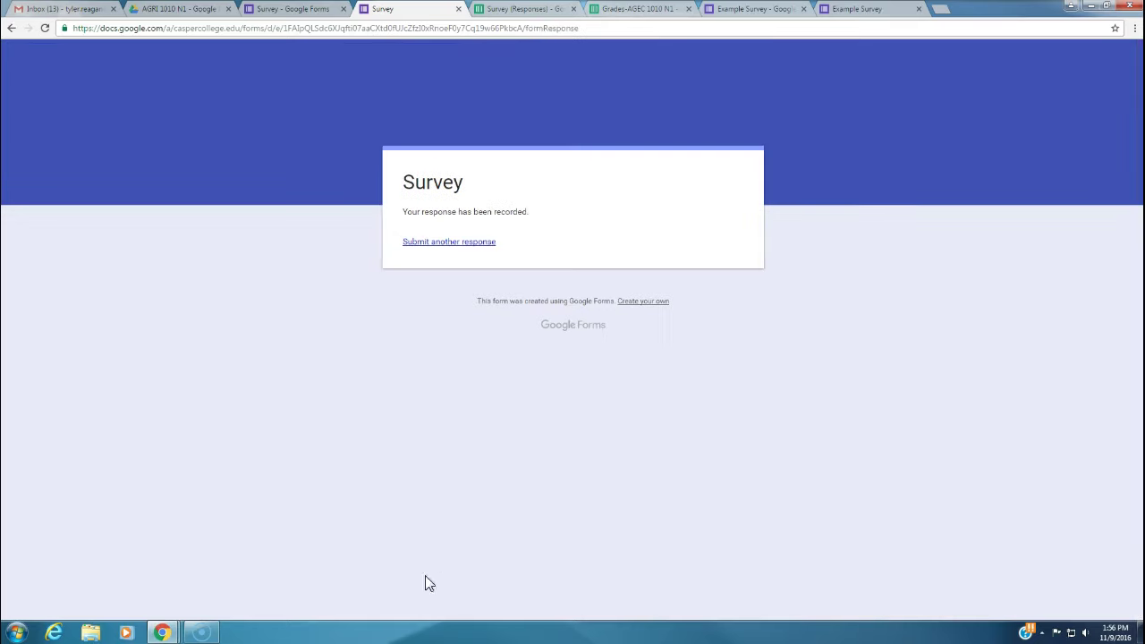
Step: Check the Email Address entry for the second response in the Survey (Responses) spreadsheet, and return to the form editor
{"action": "left_click", "coordinate": [535, 11]}
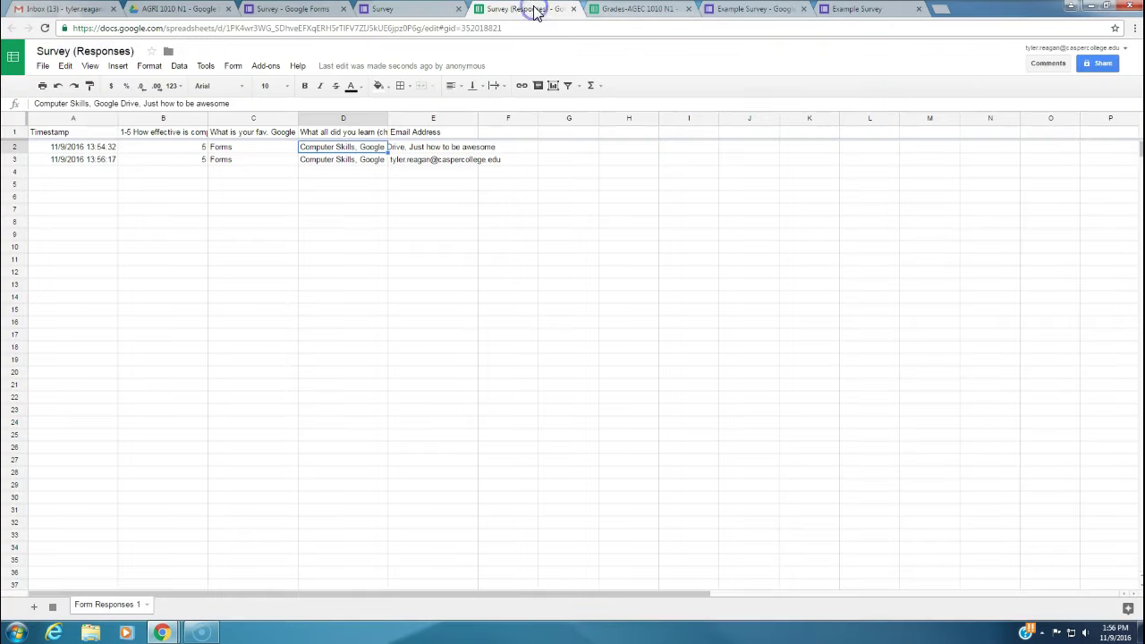
{"action": "left_click", "coordinate": [404, 161]}
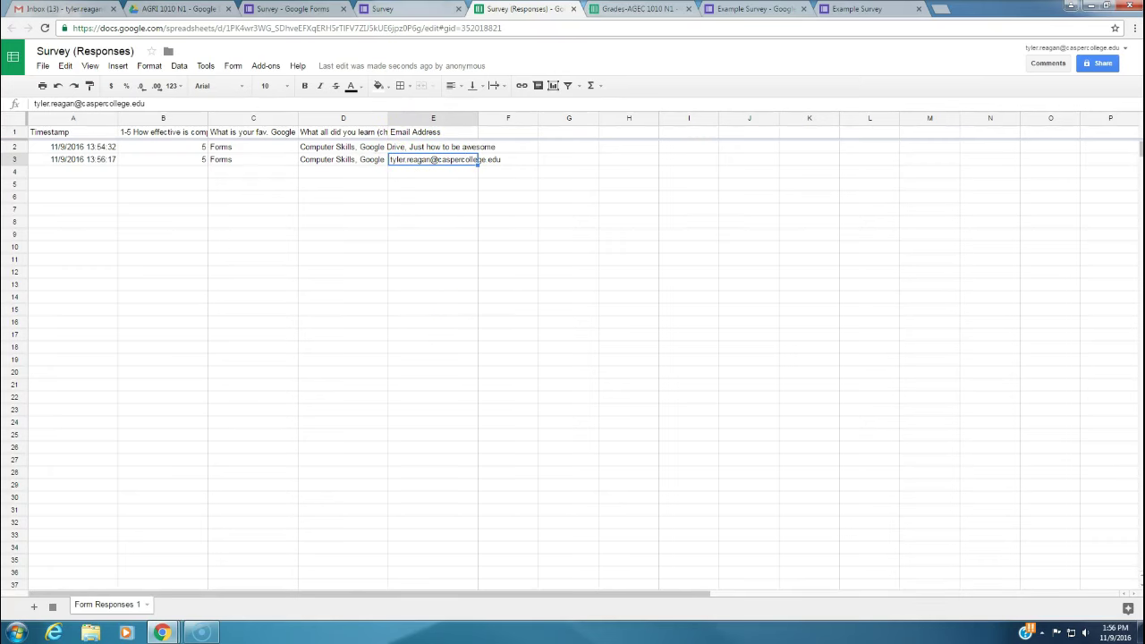
{"action": "key", "text": "ctrl+shift+Tab"}
{"action": "left_click", "coordinate": [302, 11]}
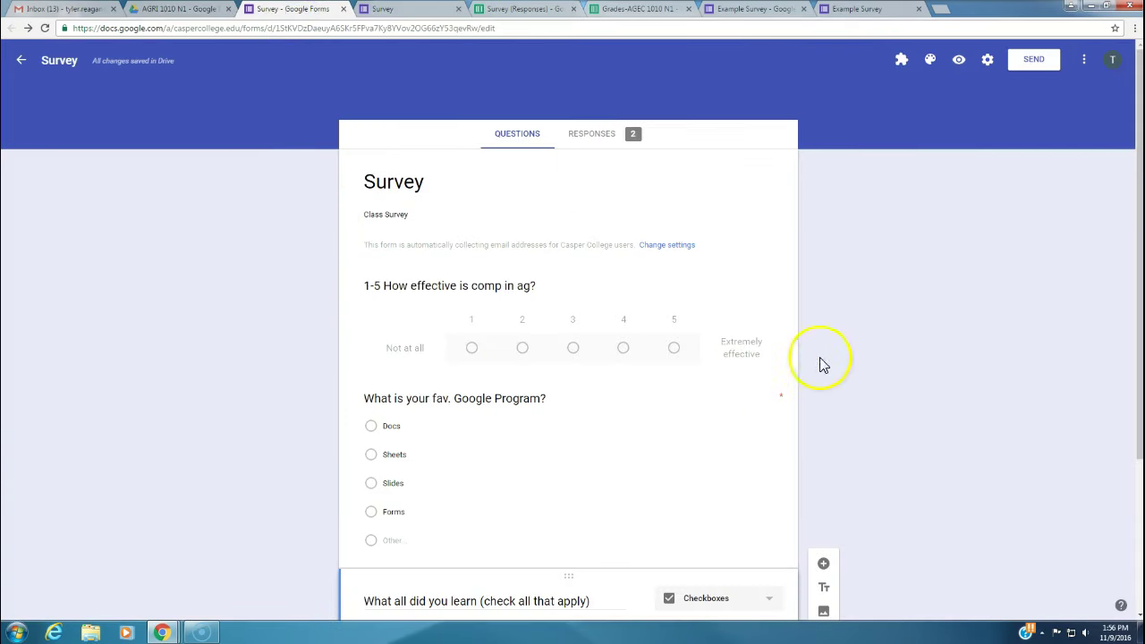
Step: Send the form by email to the colleague picked from the suggested contacts, with the subject "AG survey"
{"action": "left_click", "coordinate": [1034, 60]}
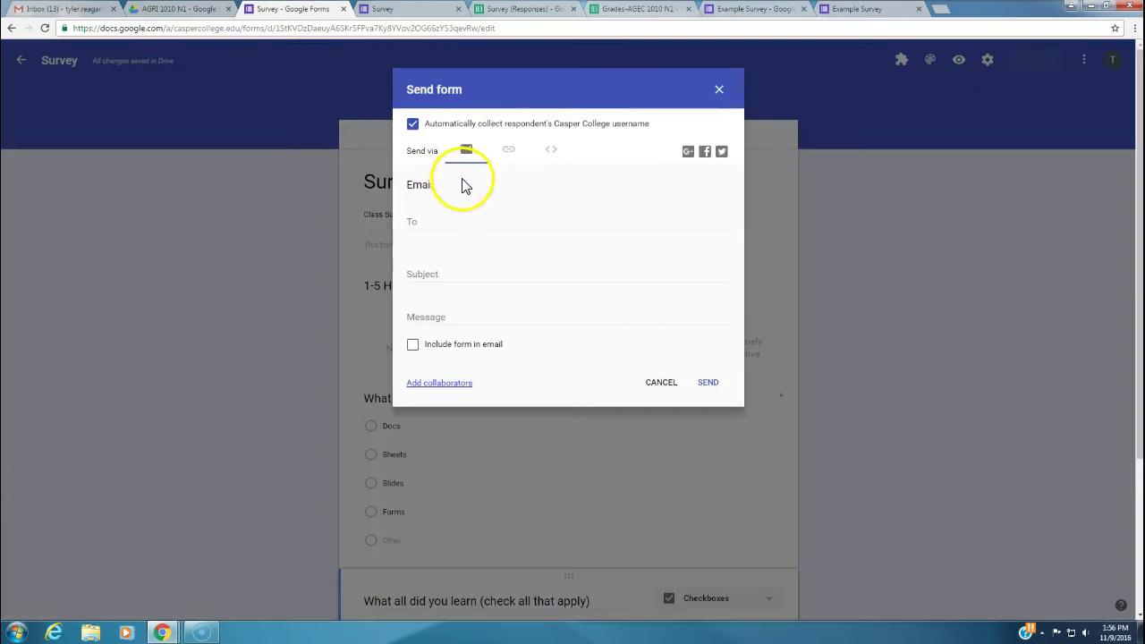
{"action": "left_click", "coordinate": [448, 220]}
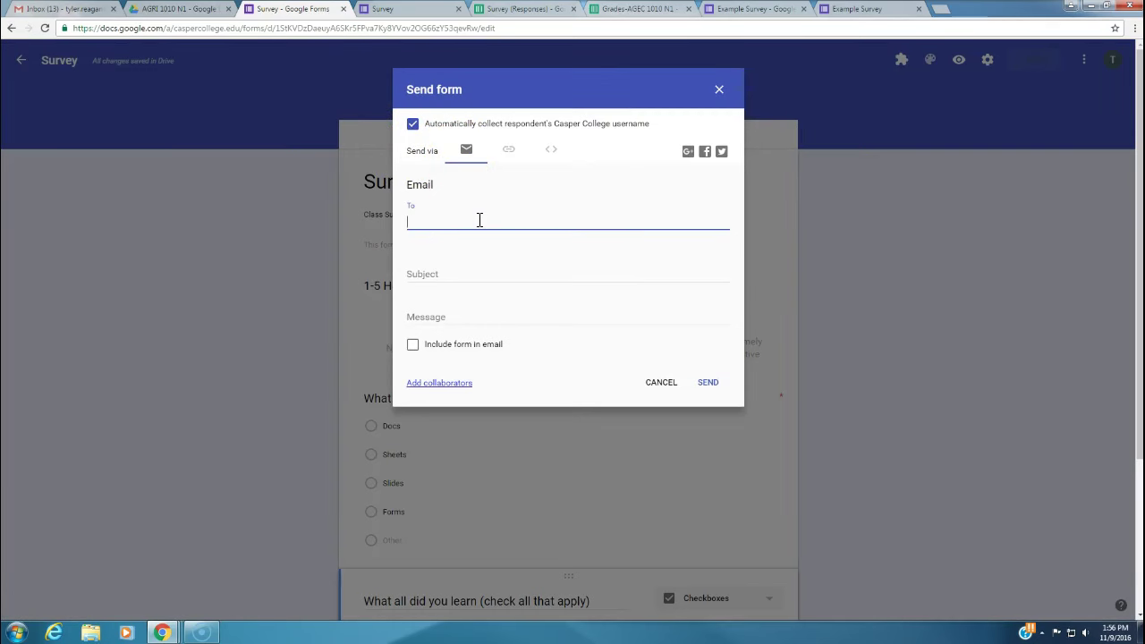
{"action": "type", "text": "toddd"}
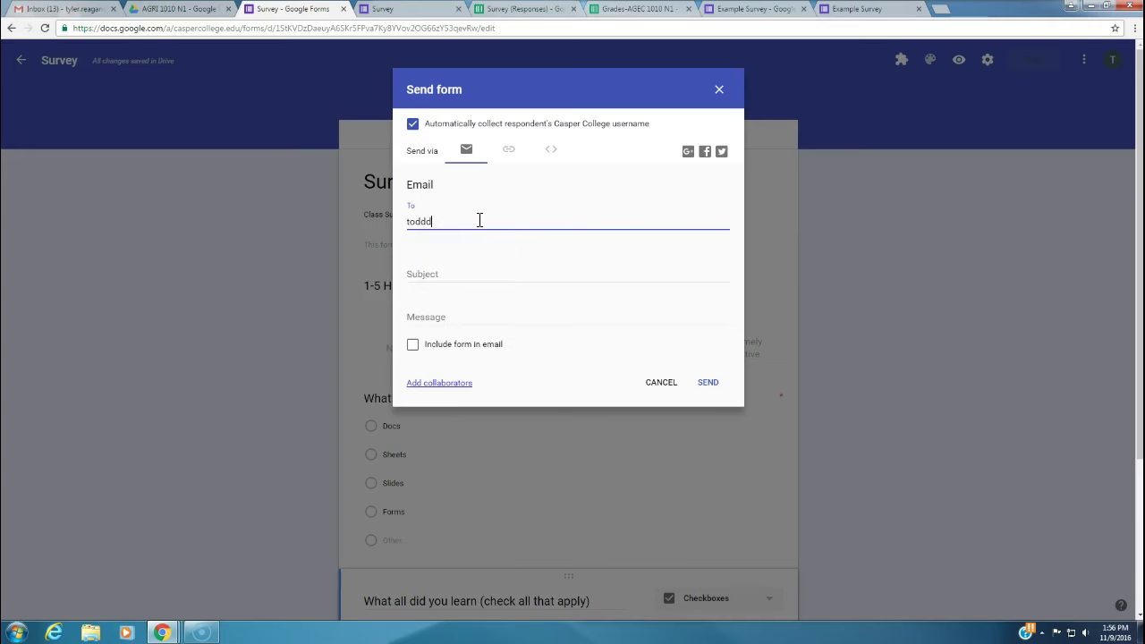
{"action": "key", "text": "BackSpace"}
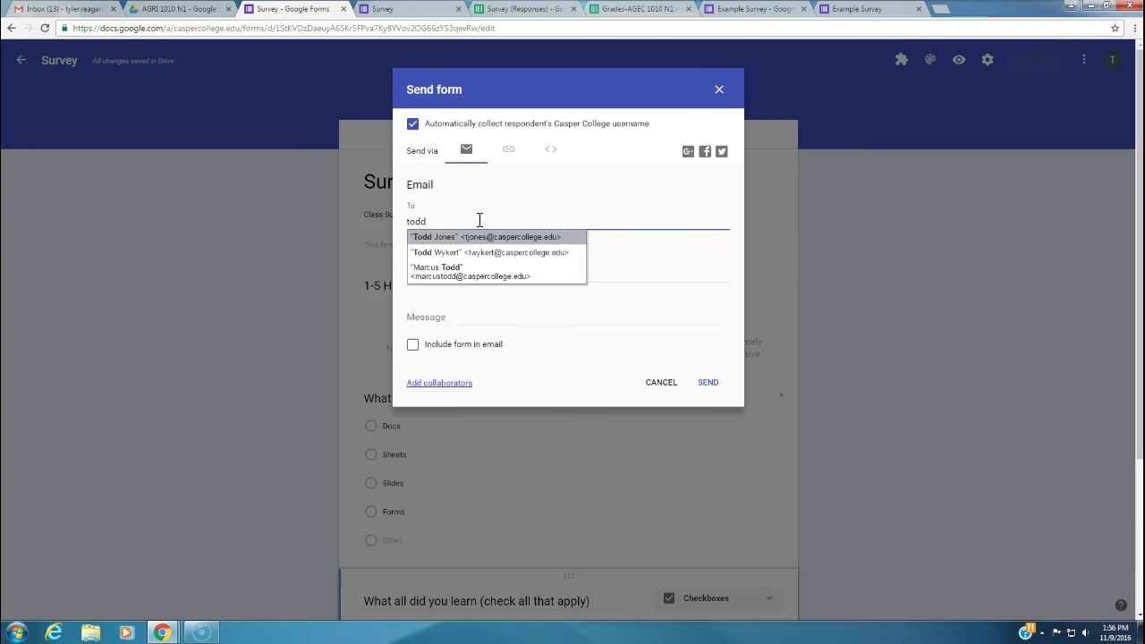
{"action": "left_click", "coordinate": [460, 237]}
{"action": "left_click", "coordinate": [411, 221]}
{"action": "left_click", "coordinate": [471, 277]}
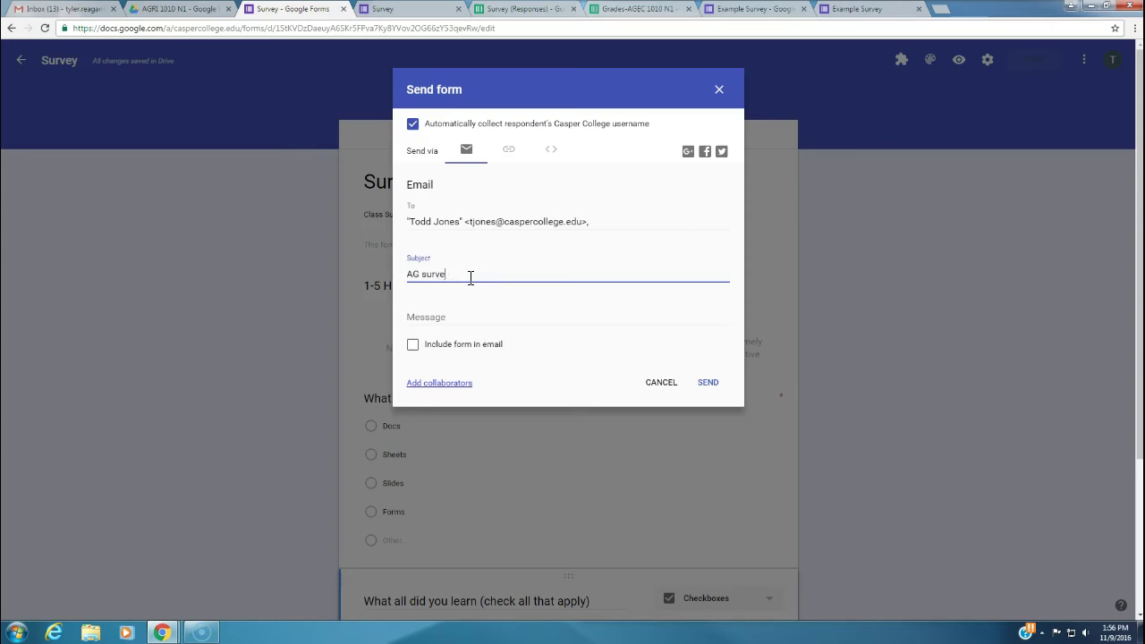
{"action": "type", "text": "AG survey"}
{"action": "left_click", "coordinate": [711, 385]}
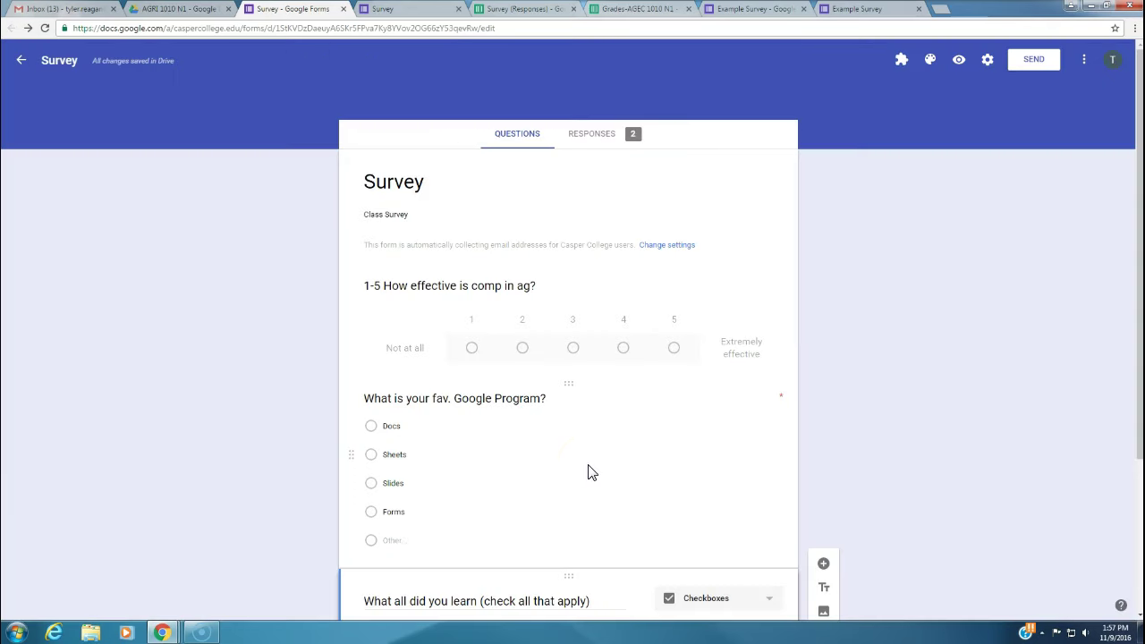